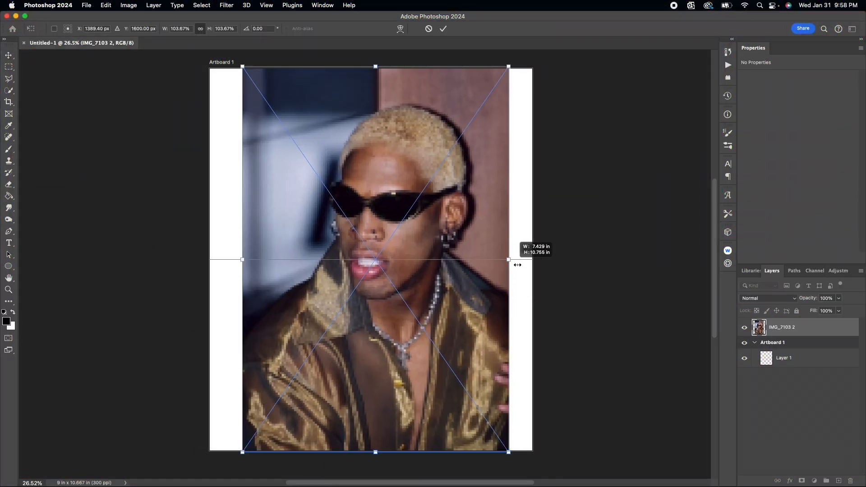
Step: Scale the portrait up past the artboard edges, reframe the face and commit the transform
drag(502, 279, 664, 264)
drag(399, 331, 367, 338)
key(Return)
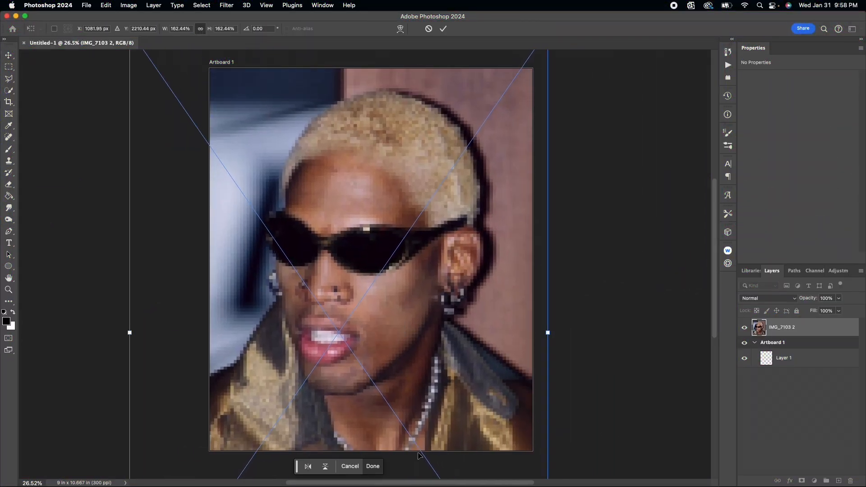
scroll(384, 337, up, 3)
scroll(385, 336, up, 3)
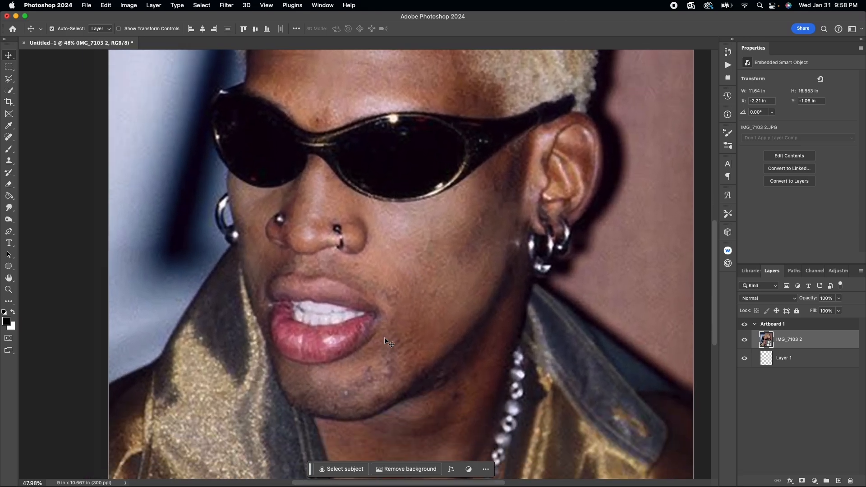
scroll(384, 337, down, 5)
Step: Convert the smart object to a pixel layer, try Remove Background, then undo it
click(789, 181)
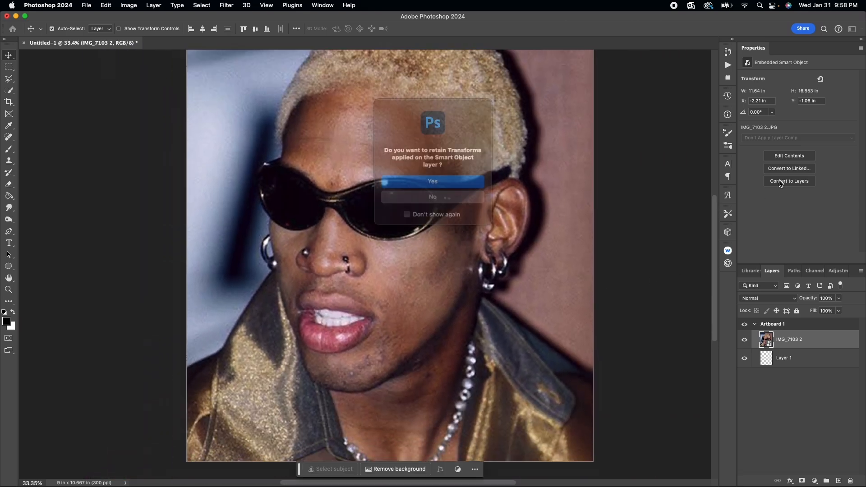
click(497, 212)
click(794, 195)
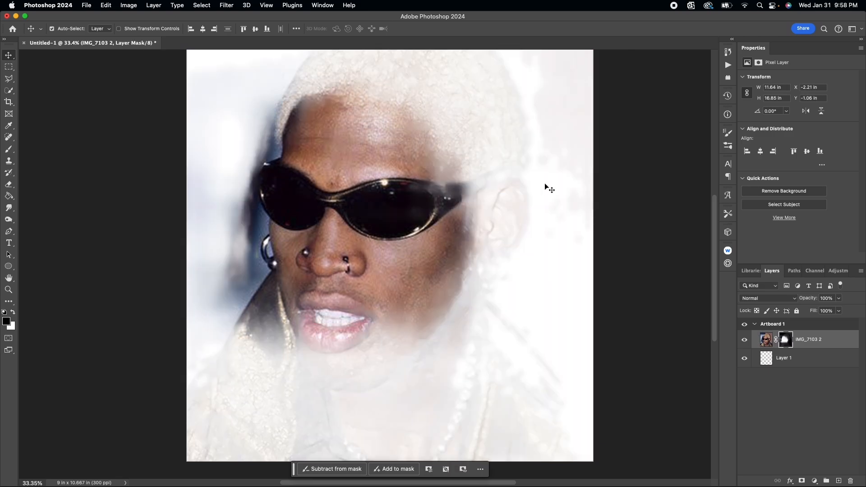
key(super+z)
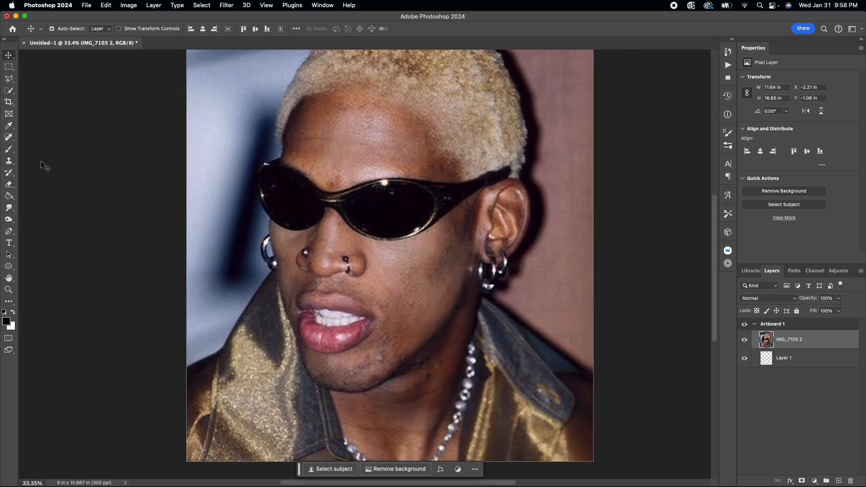
Step: With the Pen tool, trace anchor points from the earring up the cheek and sunglasses edge
click(9, 233)
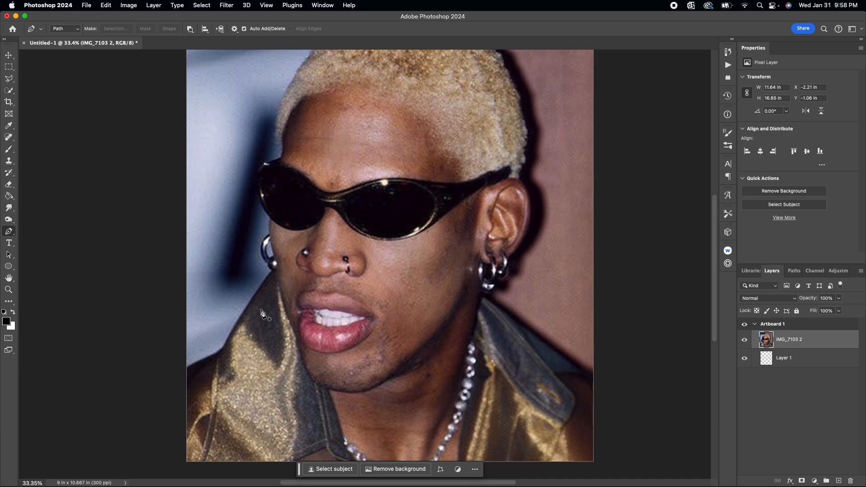
scroll(261, 280, up, 5)
scroll(261, 281, up, 5)
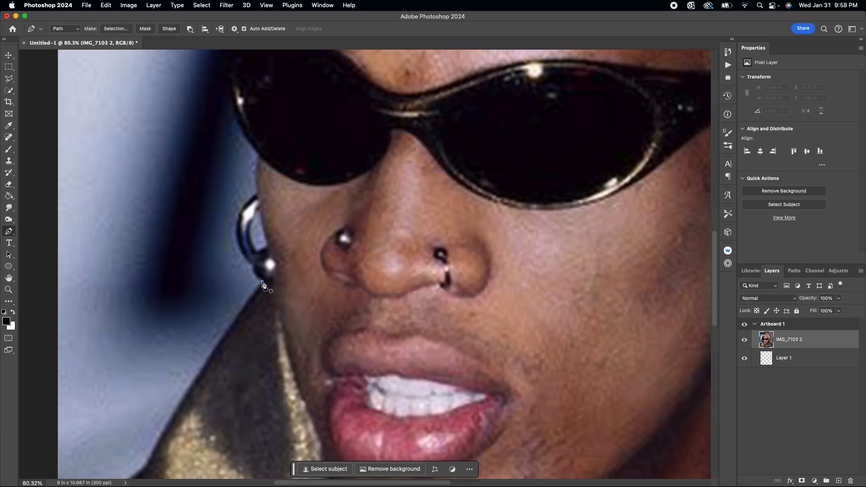
scroll(296, 289, down, 3)
scroll(301, 302, up, 3)
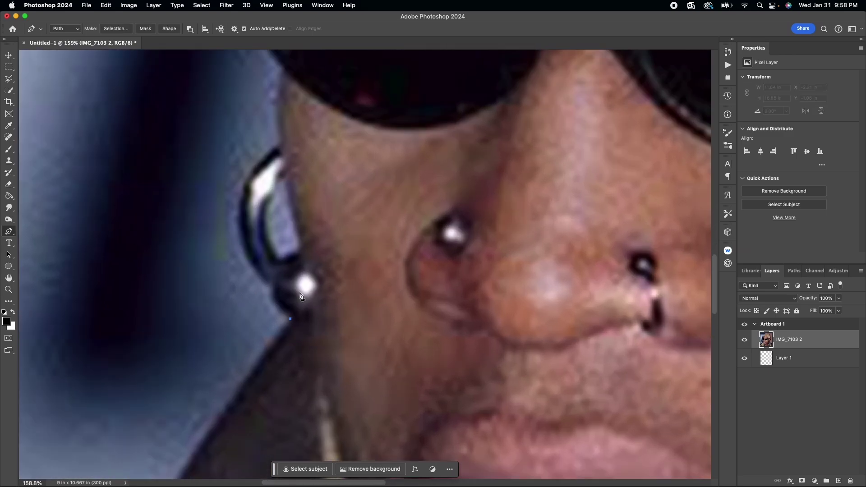
click(272, 291)
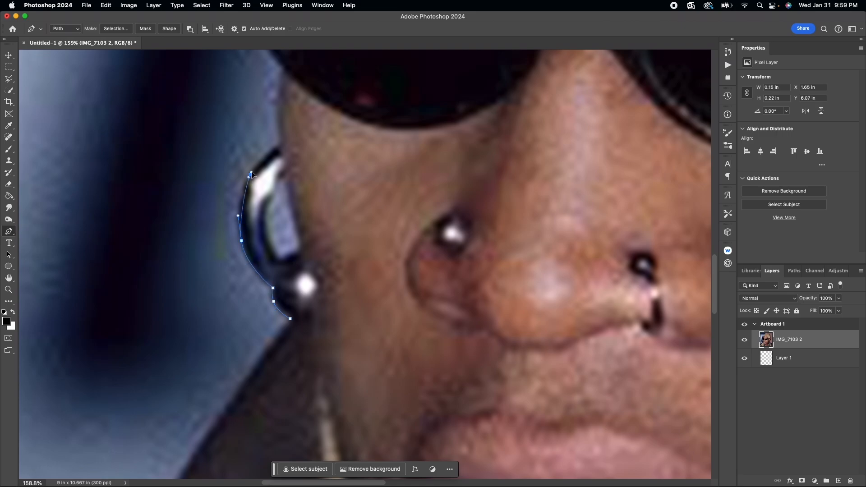
click(280, 145)
scroll(281, 146, up, 5)
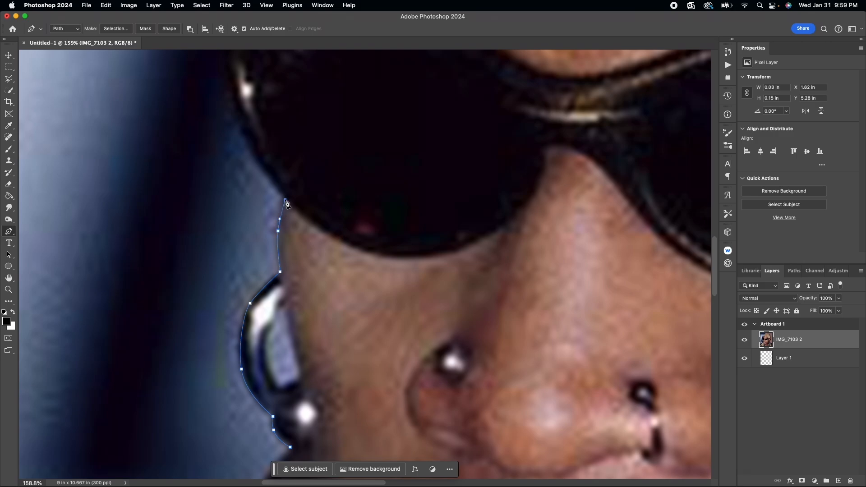
scroll(286, 203, up, 5)
drag(320, 207, 316, 155)
scroll(308, 163, up, 5)
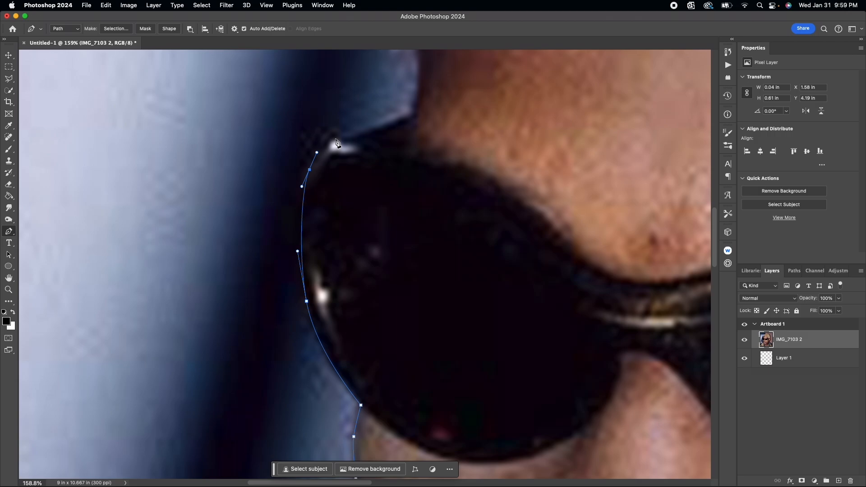
Step: Continue the path past the sunglasses along the hairline and hair edge, then return to Move
click(336, 142)
scroll(336, 144, up, 5)
click(360, 190)
scroll(360, 190, up, 3)
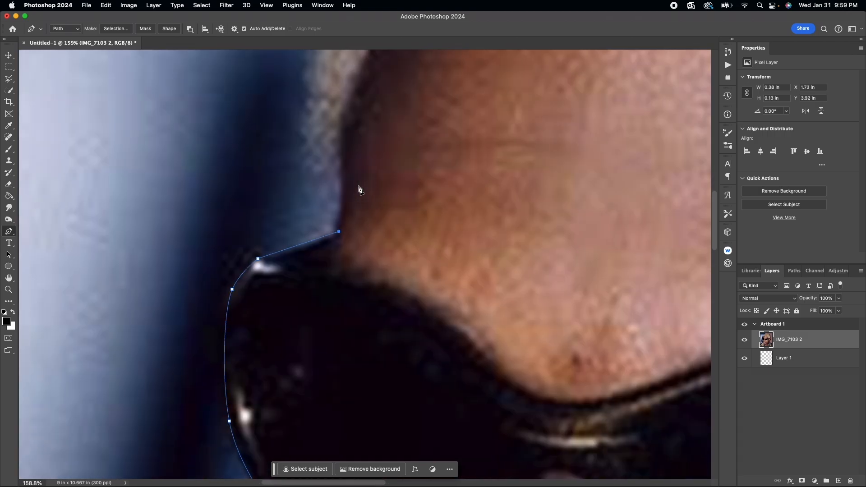
scroll(277, 338, down, 6)
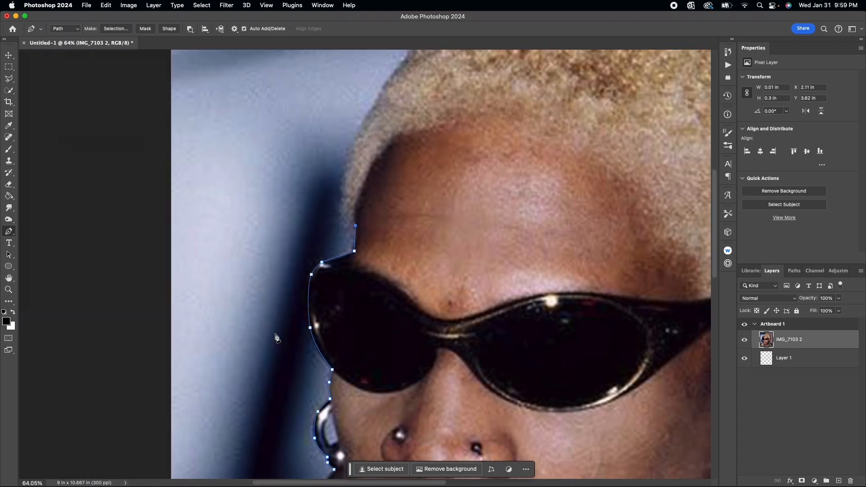
scroll(276, 338, up, 4)
scroll(276, 338, up, 2)
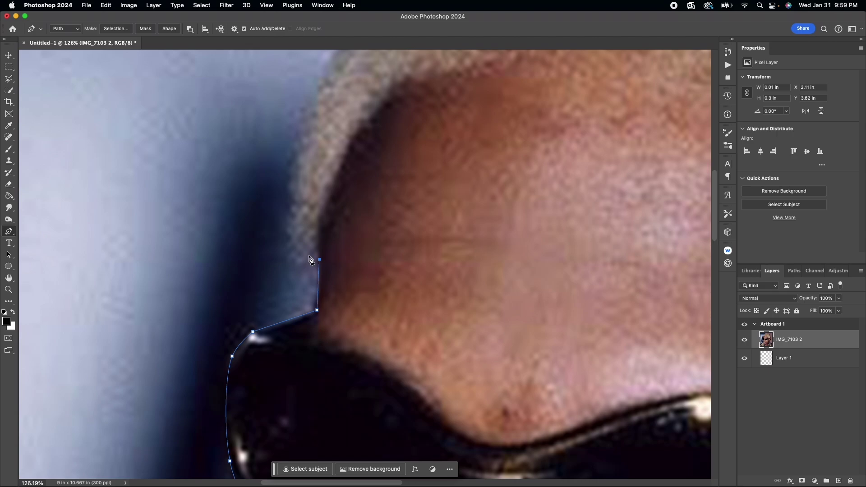
click(295, 201)
scroll(295, 201, up, 3)
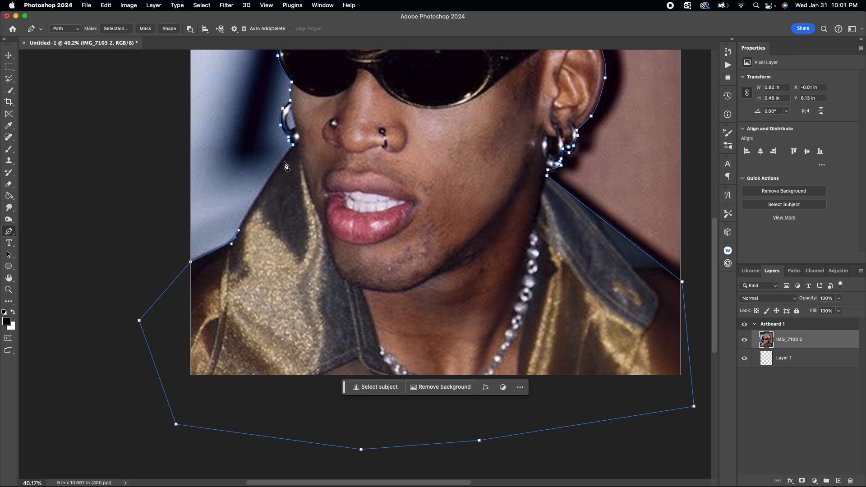
scroll(217, 154, down, 3)
click(10, 56)
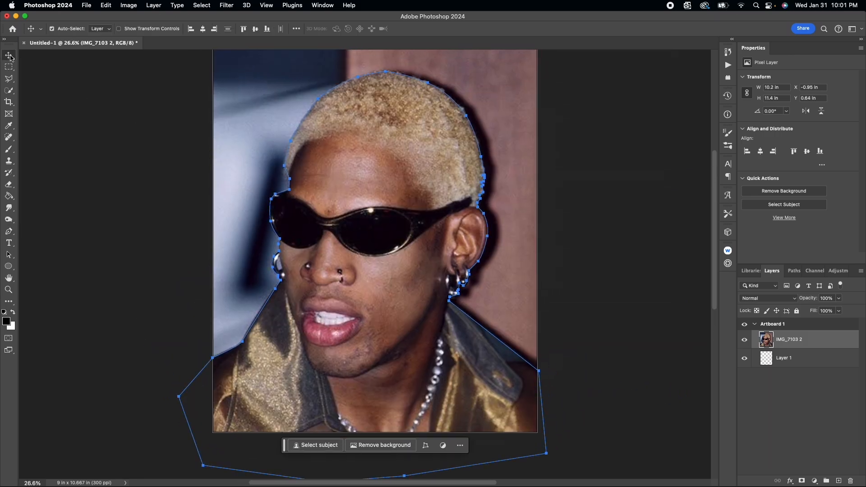
Step: Invert the path selection and add a layer mask that hides the portrait's background
click(802, 480)
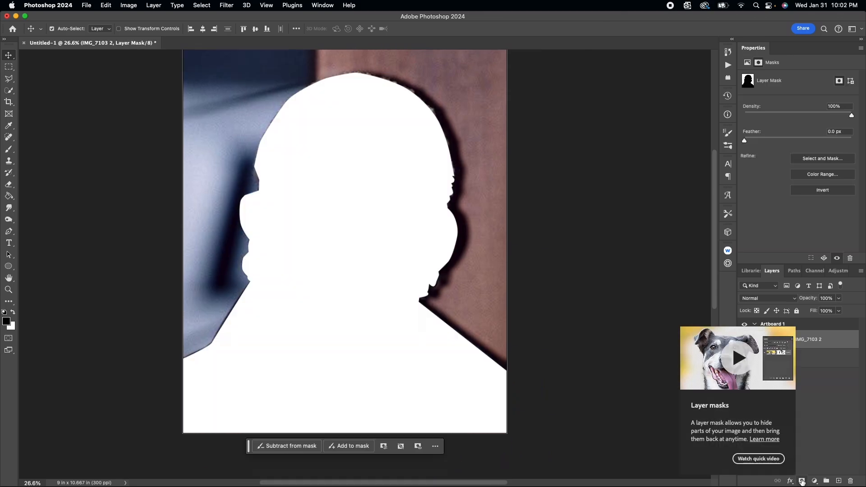
key(super+z)
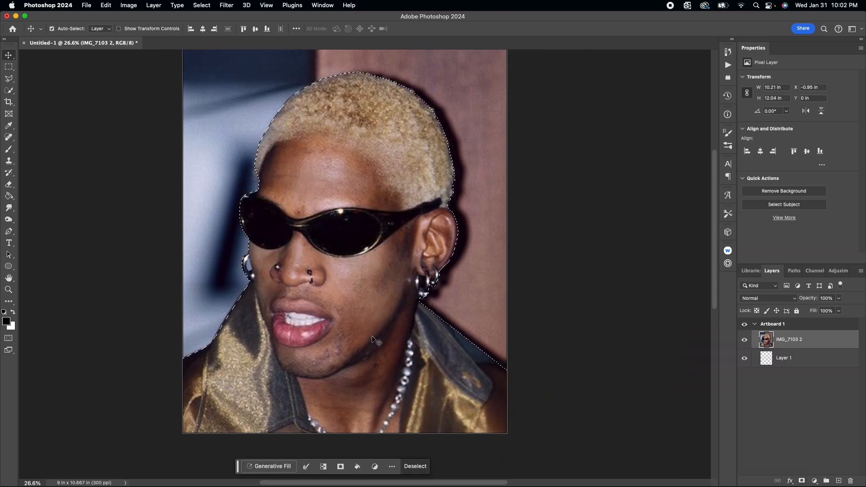
key(super+i)
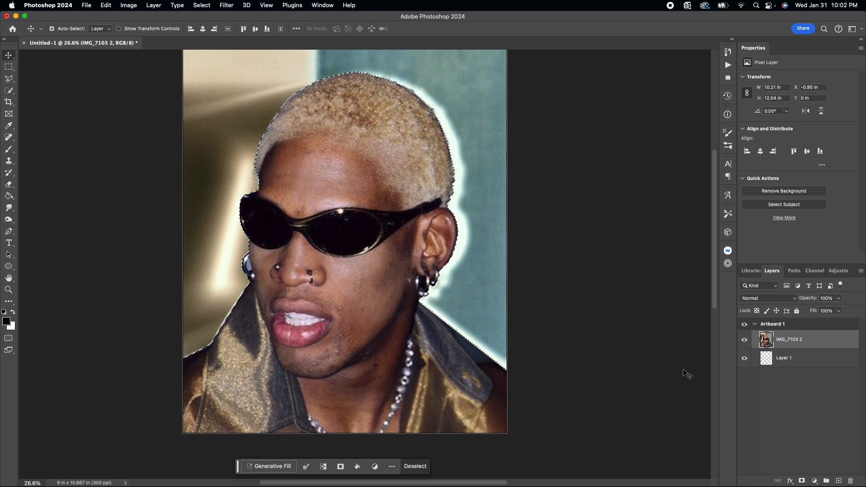
key(super+z)
key(super+shift+i)
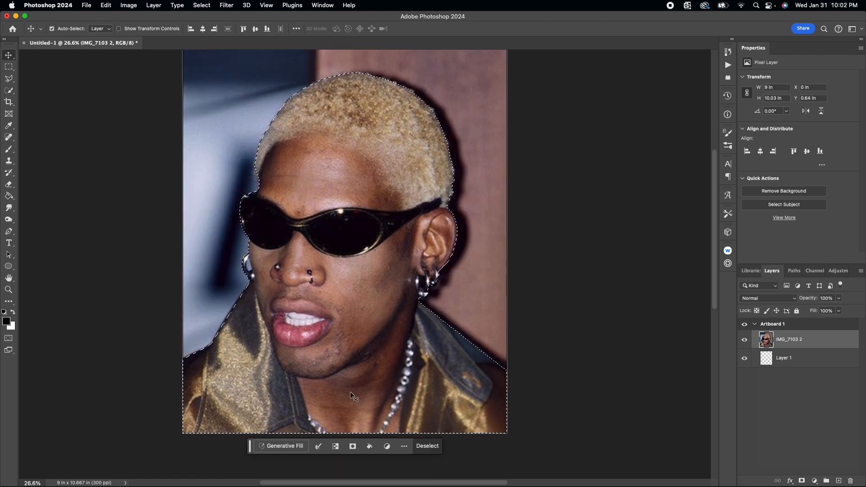
click(801, 480)
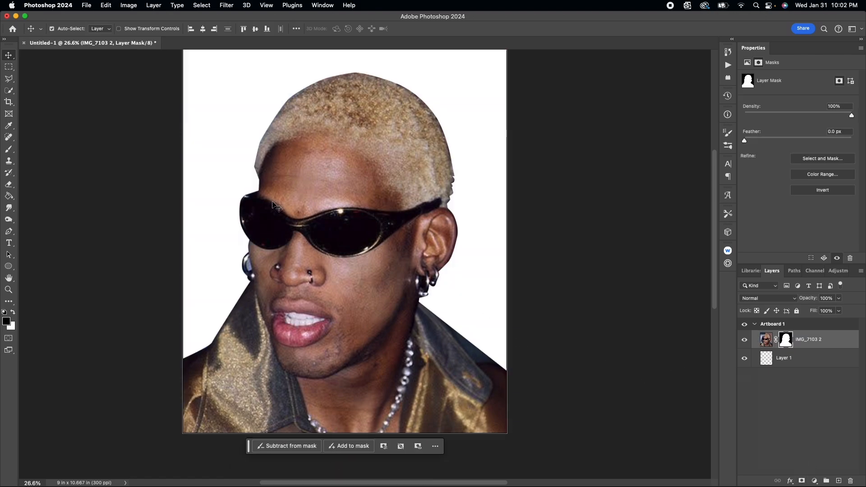
scroll(276, 204, up, 3)
Step: Brush the mask to soften the hair edge along its left, top and right sides
key(b)
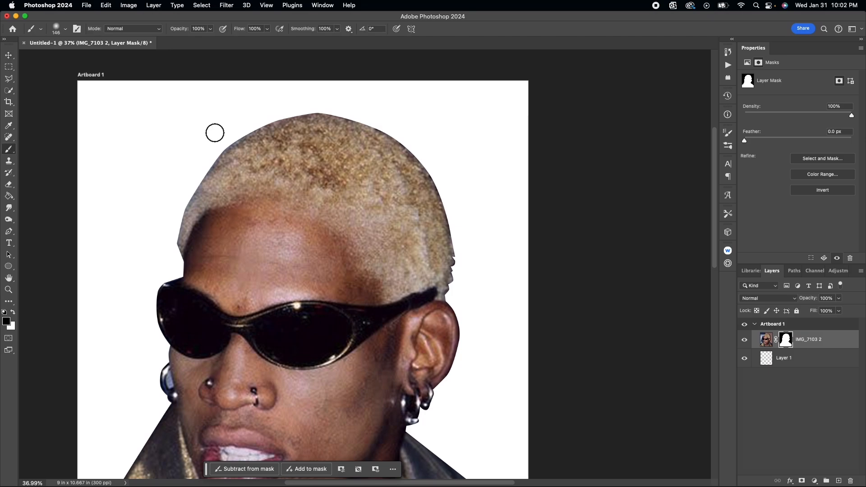
drag(216, 149, 206, 176)
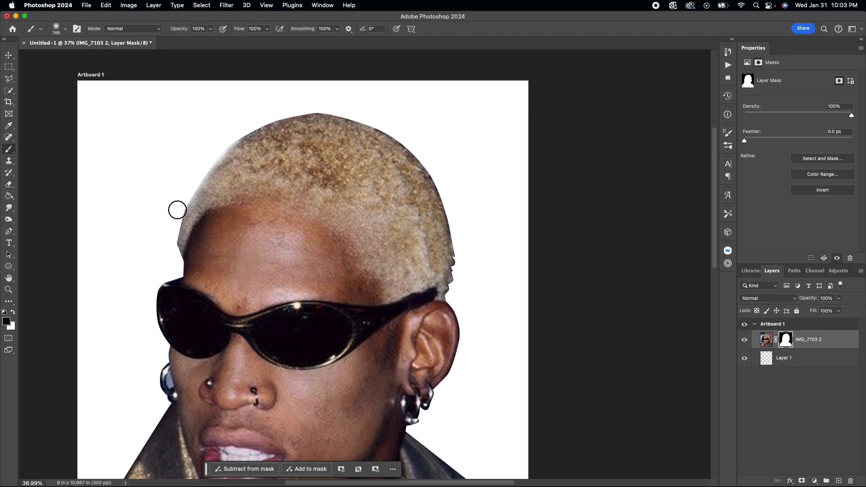
drag(175, 209, 165, 248)
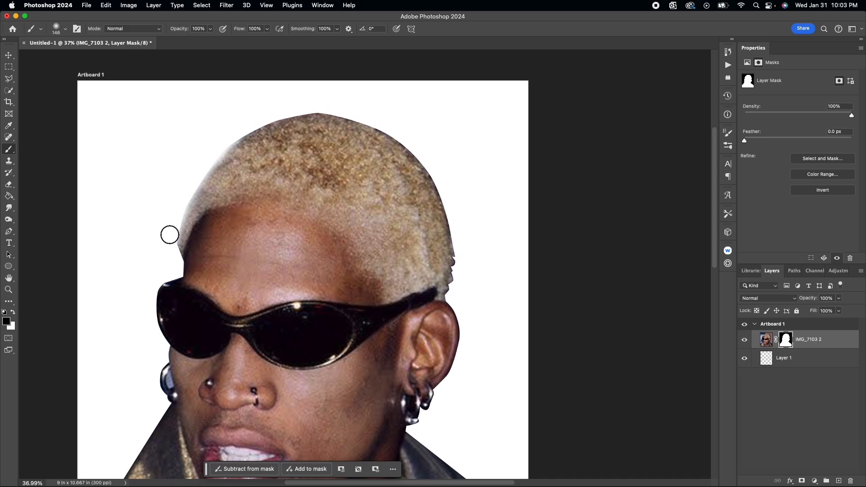
drag(240, 129, 378, 121)
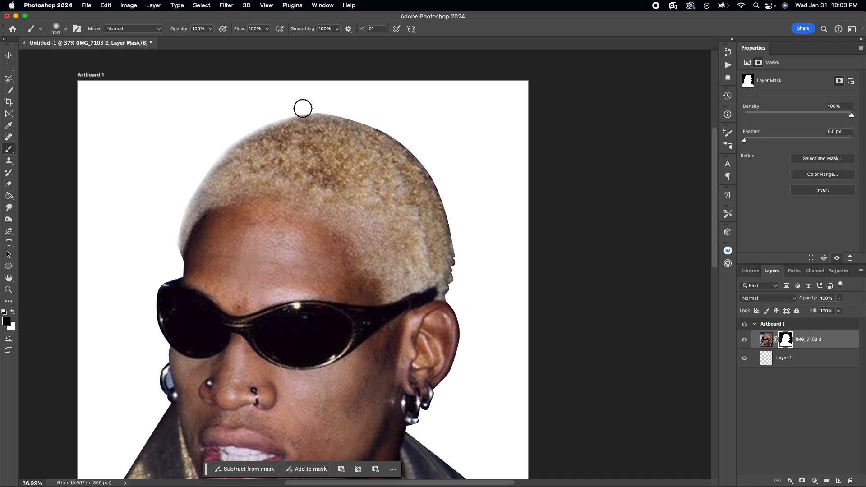
scroll(377, 118, down, 2)
scroll(377, 118, right, 3)
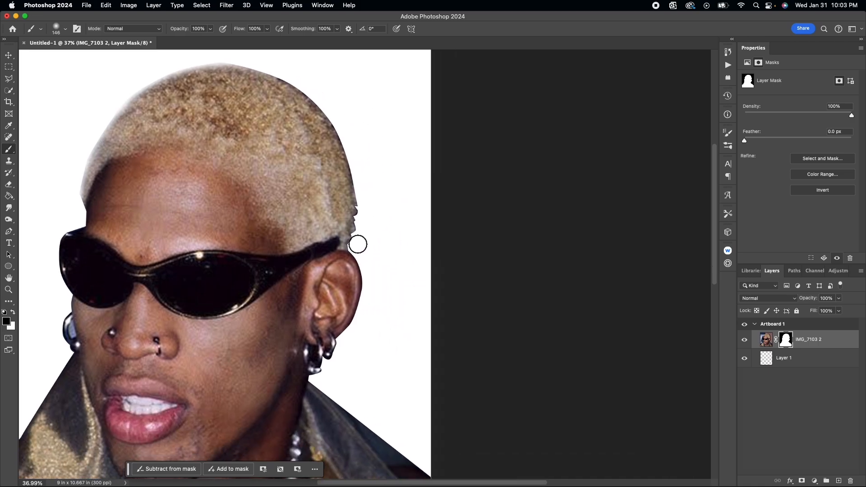
scroll(359, 224, up, 3)
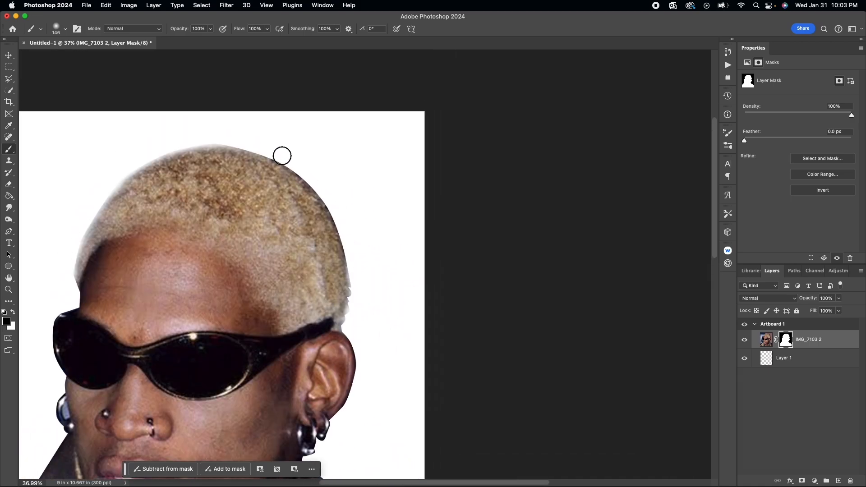
drag(241, 140, 360, 283)
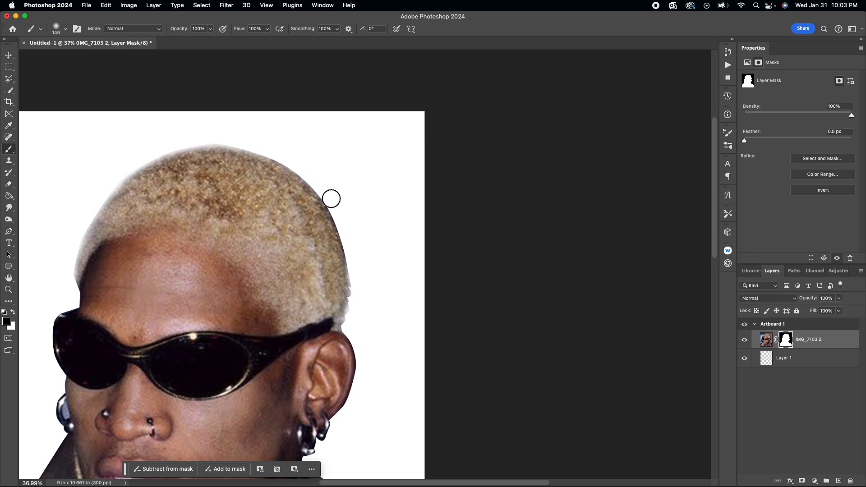
drag(238, 141, 345, 223)
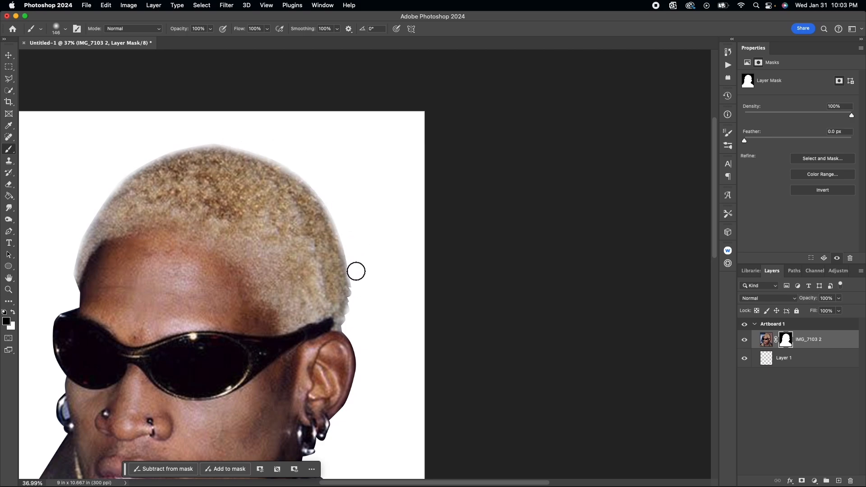
scroll(365, 305, down, 5)
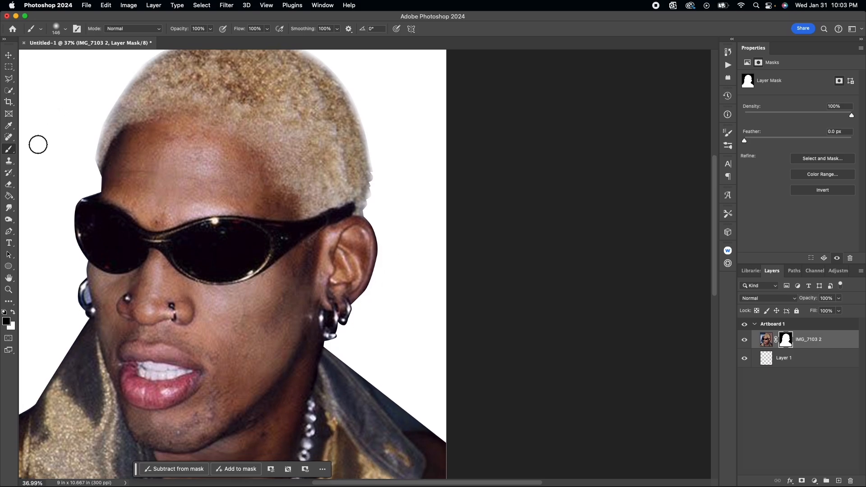
Step: Zoom to the ear and mask out the neck along the jaw and the jacket left of it
click(59, 29)
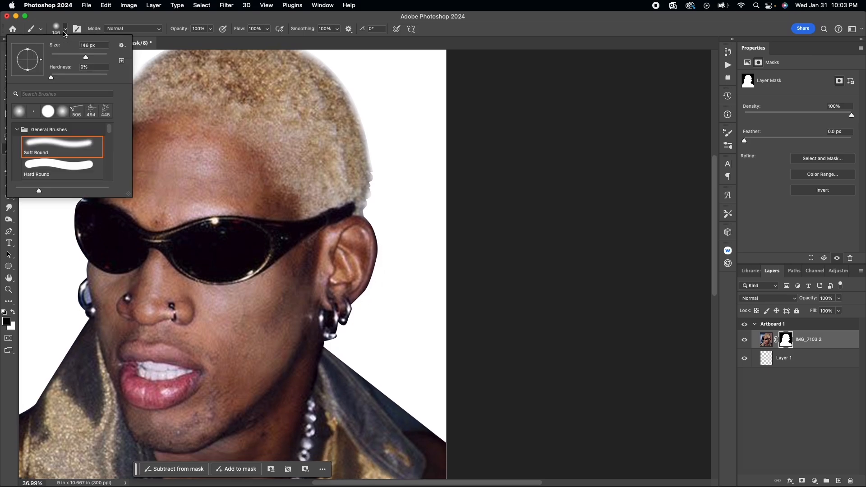
scroll(345, 251, up, 5)
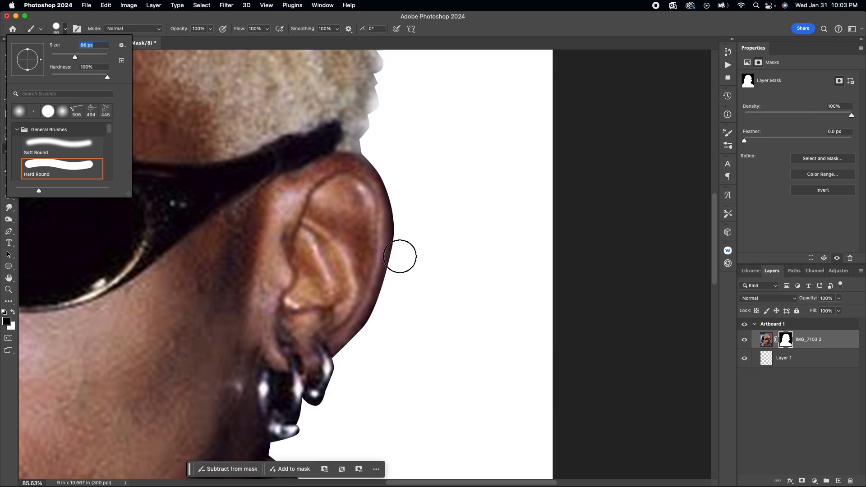
key(Return)
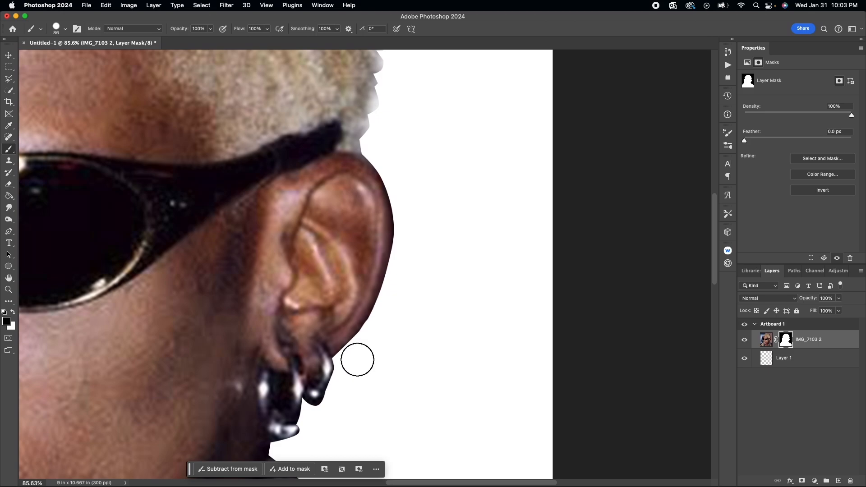
scroll(357, 360, down, 5)
scroll(379, 318, down, 3)
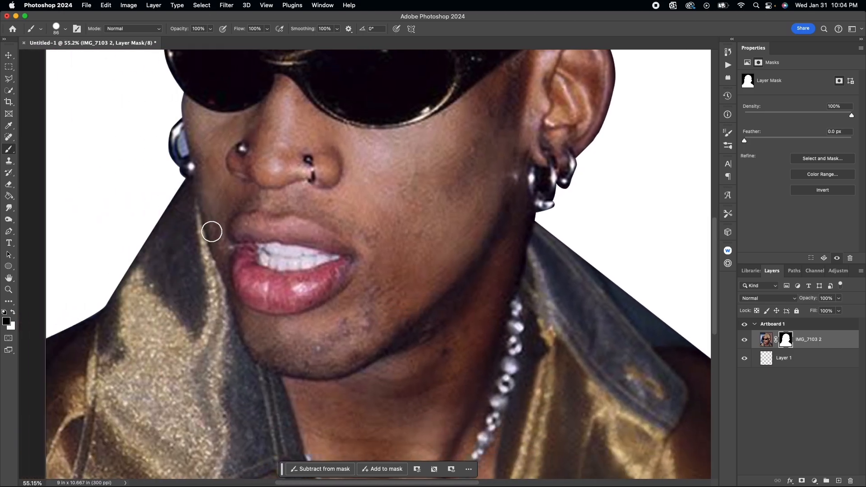
click(182, 201)
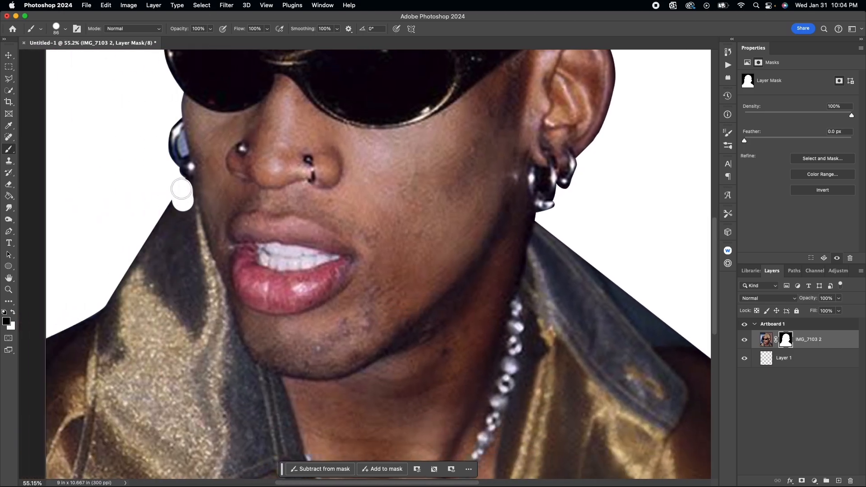
drag(186, 205, 211, 282)
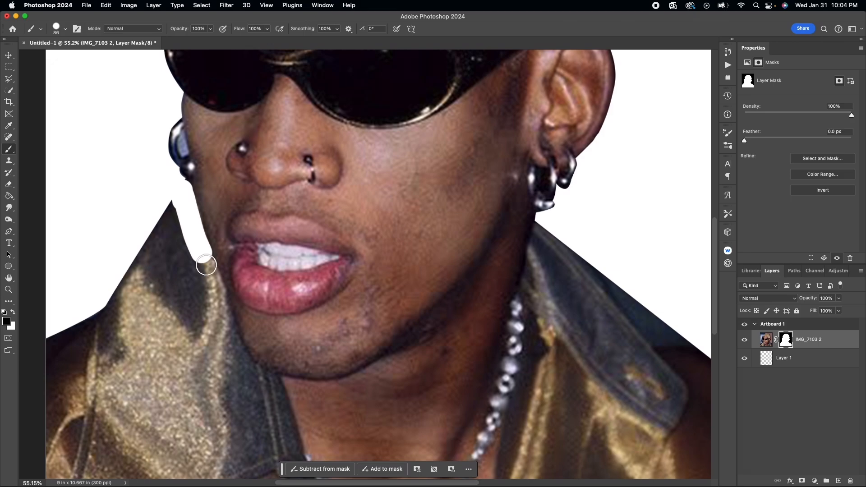
mouse_move(211, 283)
mouse_down()
mouse_move(223, 321)
mouse_move(320, 393)
mouse_move(344, 393)
mouse_up()
mouse_move(167, 206)
mouse_down()
mouse_move(180, 278)
mouse_move(148, 237)
mouse_up()
scroll(152, 285, up, 5)
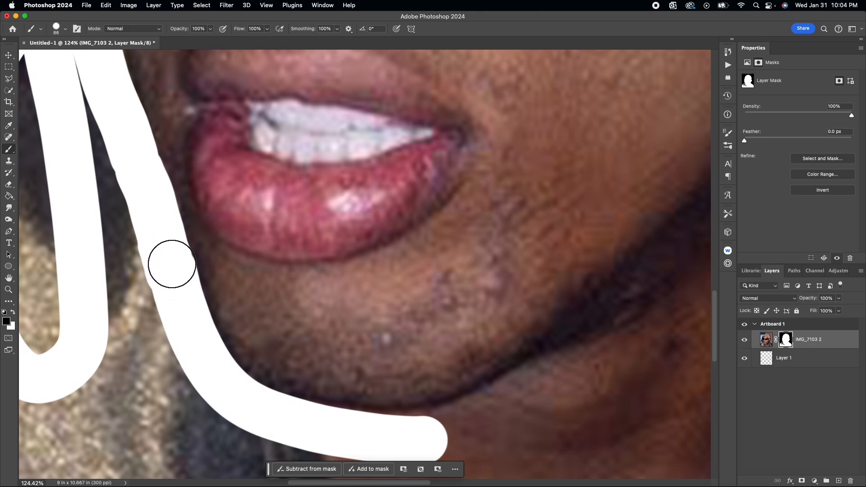
scroll(152, 235, up, 3)
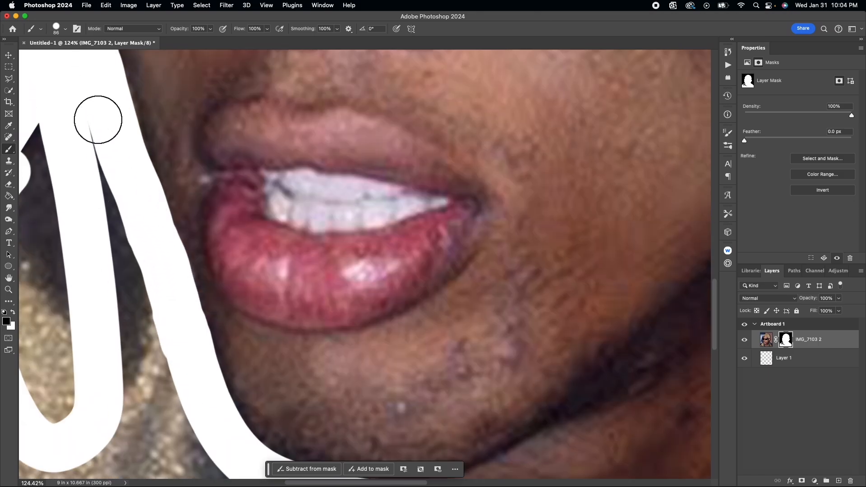
scroll(136, 406, down, 5)
Step: Mask a clean band under the chin and from the ear down the neck
mouse_move(217, 338)
mouse_down()
mouse_move(339, 332)
mouse_move(379, 318)
mouse_up()
scroll(406, 311, down, 5)
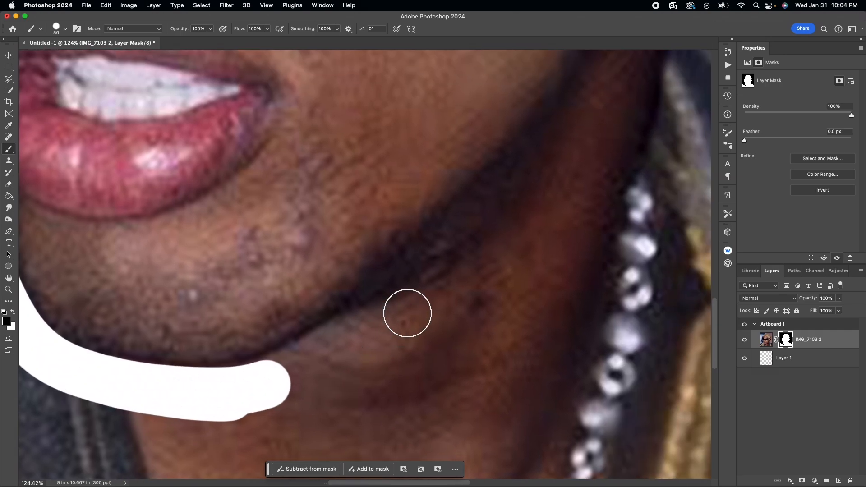
drag(300, 336, 433, 237)
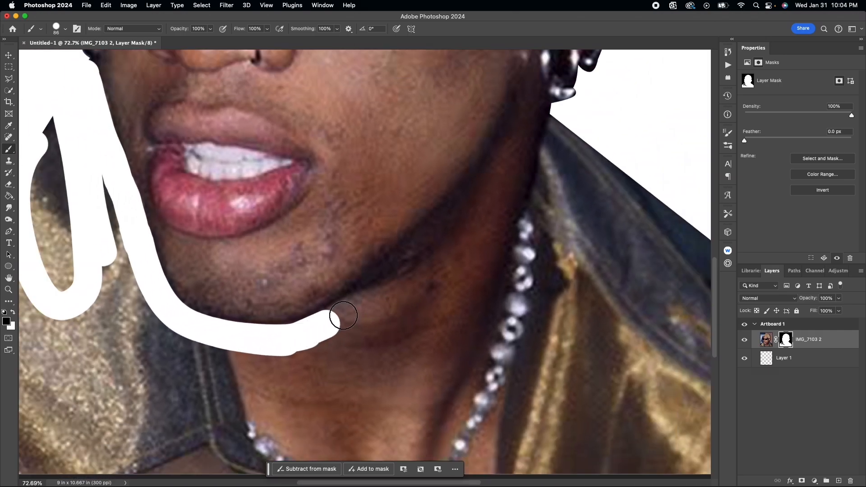
scroll(441, 236, up, 5)
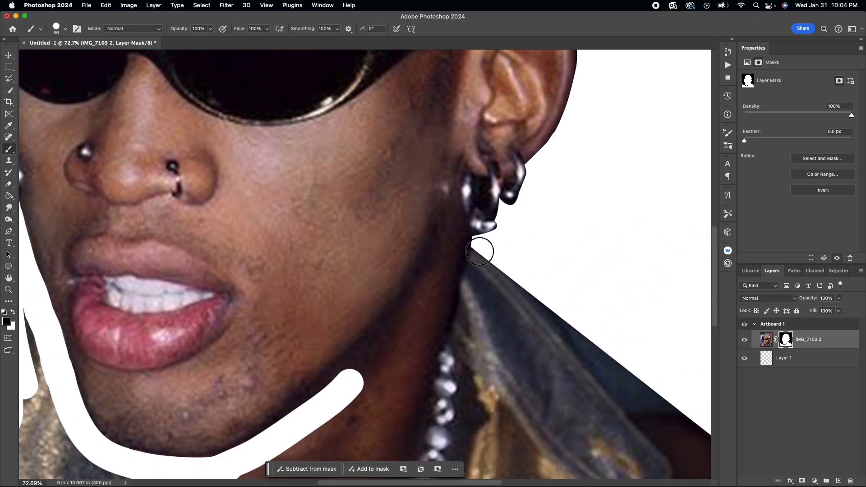
drag(482, 251, 344, 394)
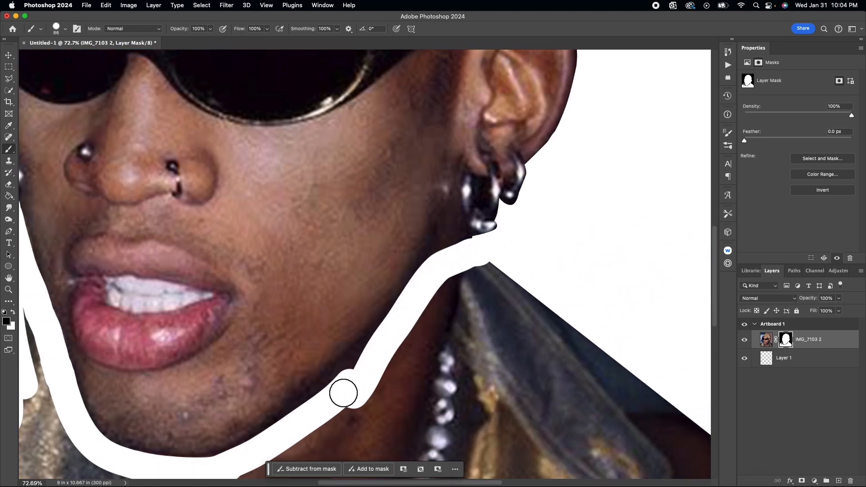
drag(333, 396, 427, 298)
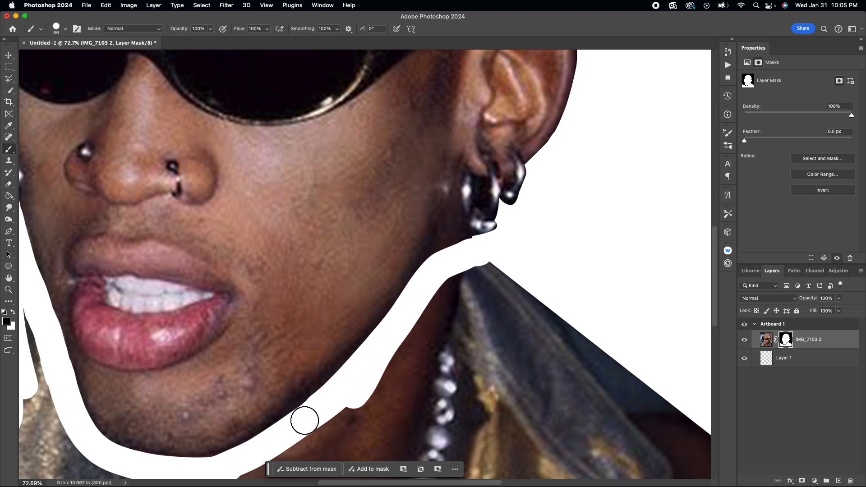
scroll(280, 440, down, 5)
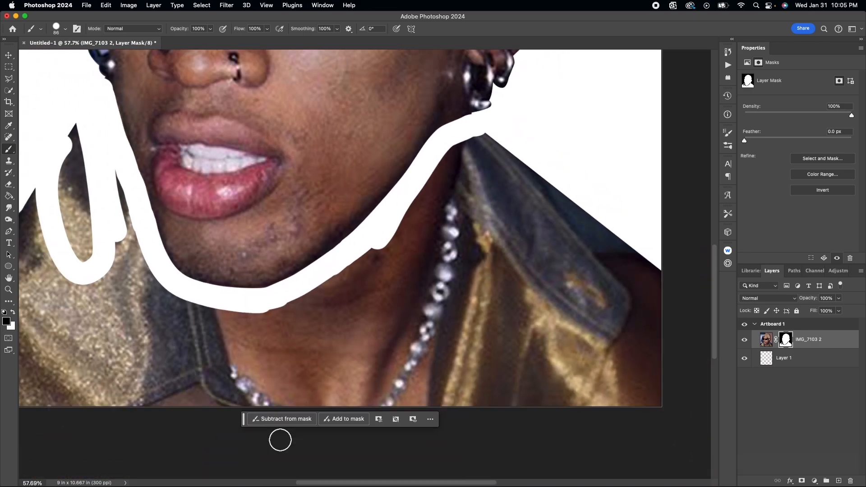
scroll(280, 440, down, 5)
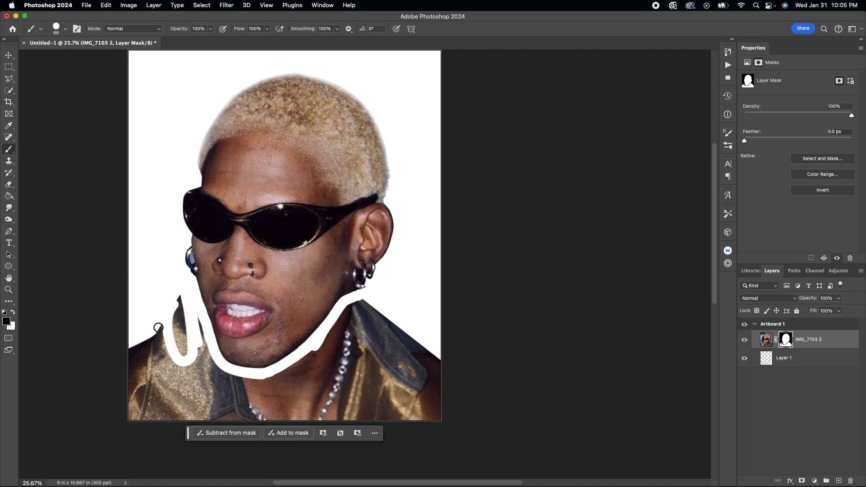
Step: With a much larger brush, mask out the remaining lower jacket and neck areas
click(63, 31)
drag(74, 57, 84, 57)
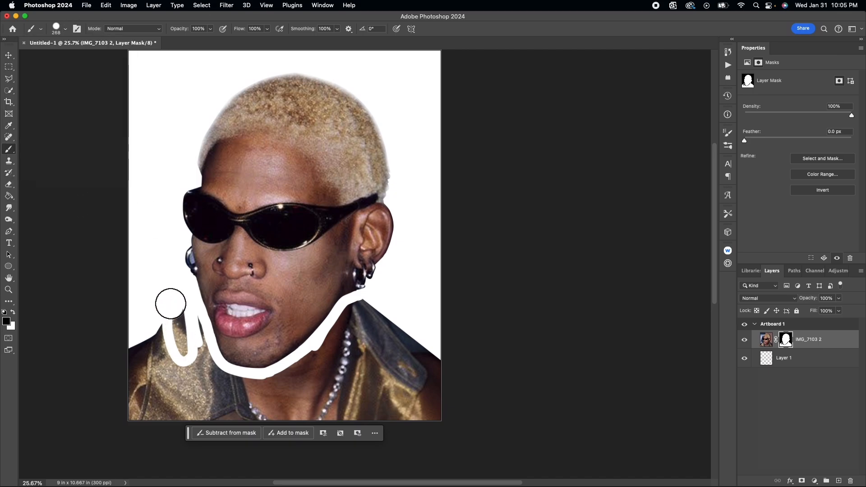
mouse_move(170, 304)
mouse_down()
mouse_move(204, 379)
mouse_move(129, 348)
mouse_move(135, 406)
mouse_move(284, 406)
mouse_move(426, 365)
mouse_move(350, 312)
mouse_move(284, 379)
mouse_move(204, 369)
mouse_move(230, 382)
mouse_up()
mouse_move(278, 397)
mouse_down()
mouse_move(319, 358)
mouse_move(386, 338)
mouse_move(426, 393)
mouse_move(370, 367)
mouse_move(319, 389)
mouse_up()
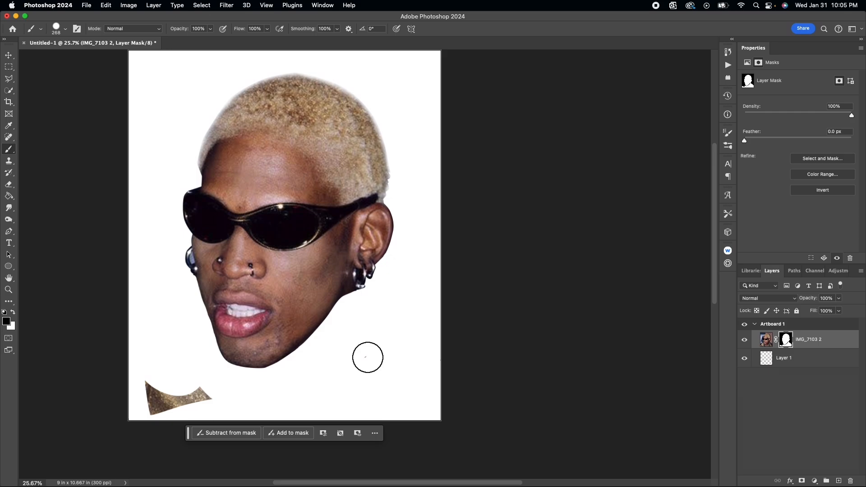
drag(196, 388, 148, 393)
scroll(286, 371, up, 5)
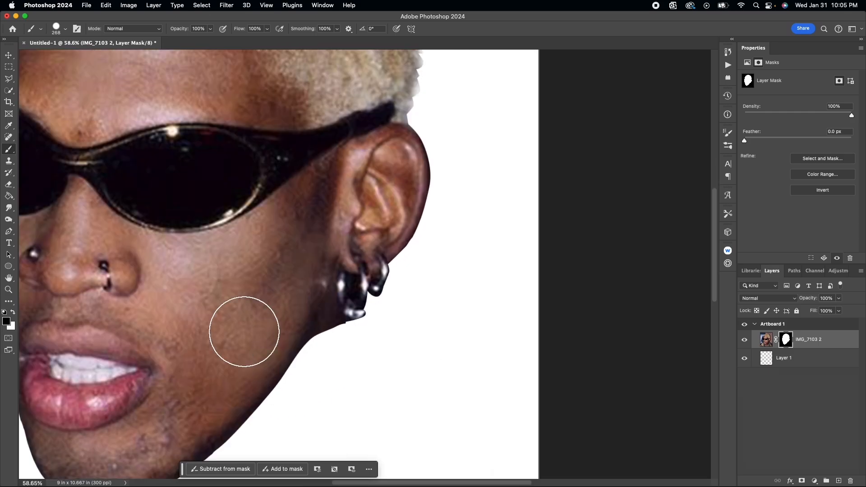
Step: With a small brush, mask the gap inside the earring and the sliver by the earlobe
click(60, 28)
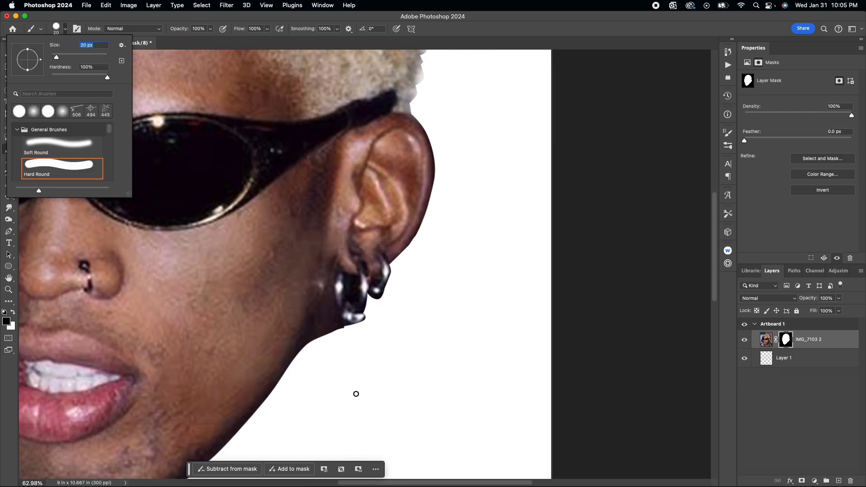
scroll(357, 394, up, 5)
drag(331, 290, 330, 309)
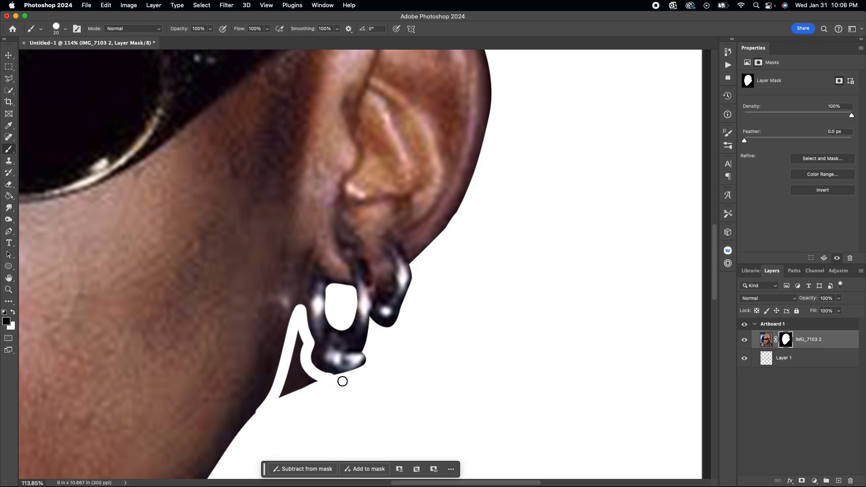
drag(299, 336, 282, 400)
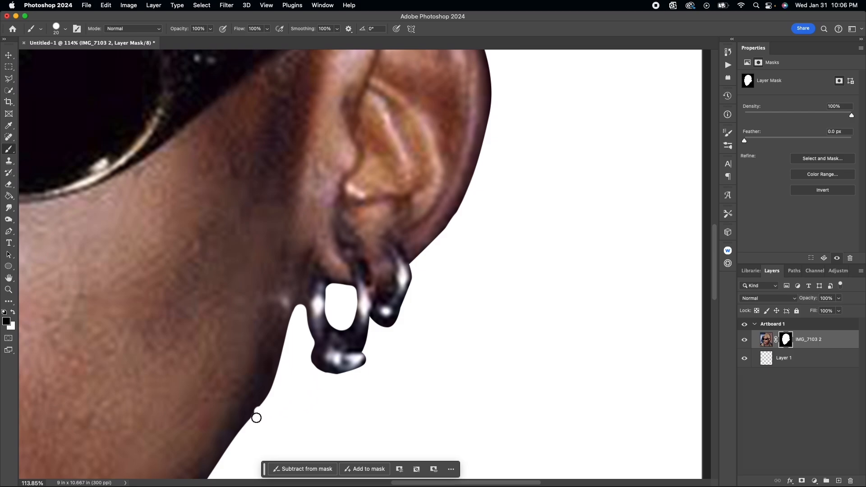
scroll(271, 405, up, 5)
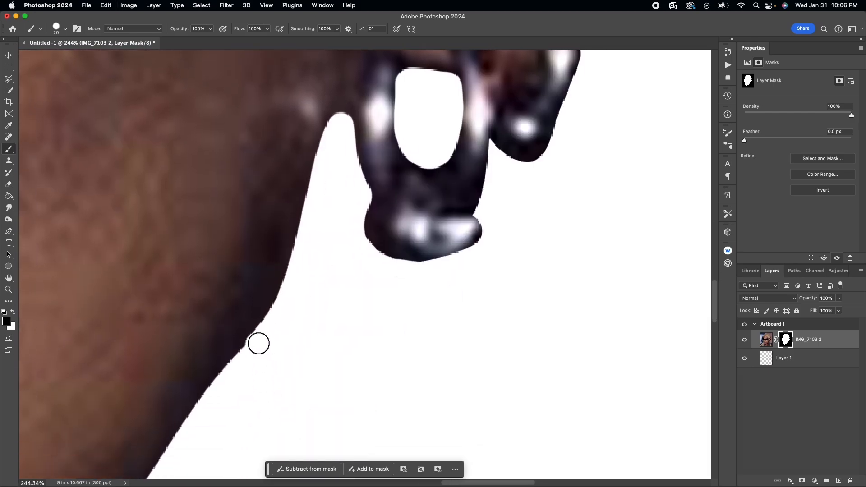
scroll(240, 370, down, 5)
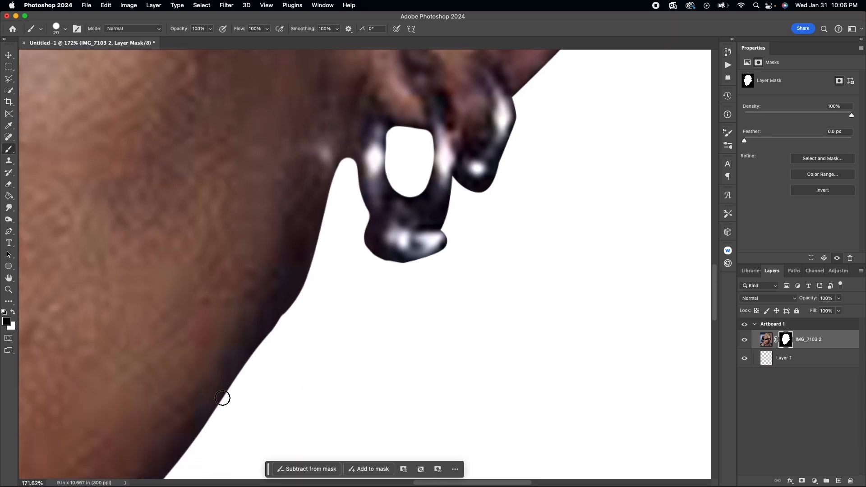
scroll(224, 392, down, 5)
scroll(223, 398, up, 3)
scroll(318, 356, up, 4)
scroll(319, 356, up, 4)
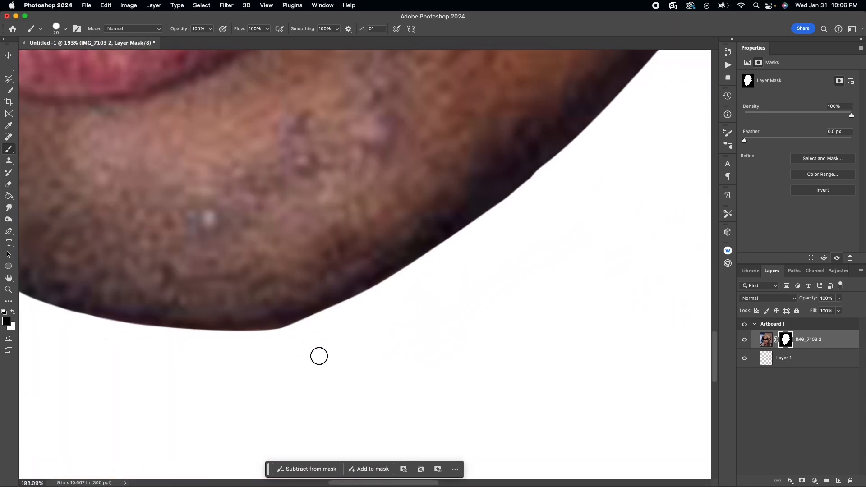
scroll(306, 330, down, 5)
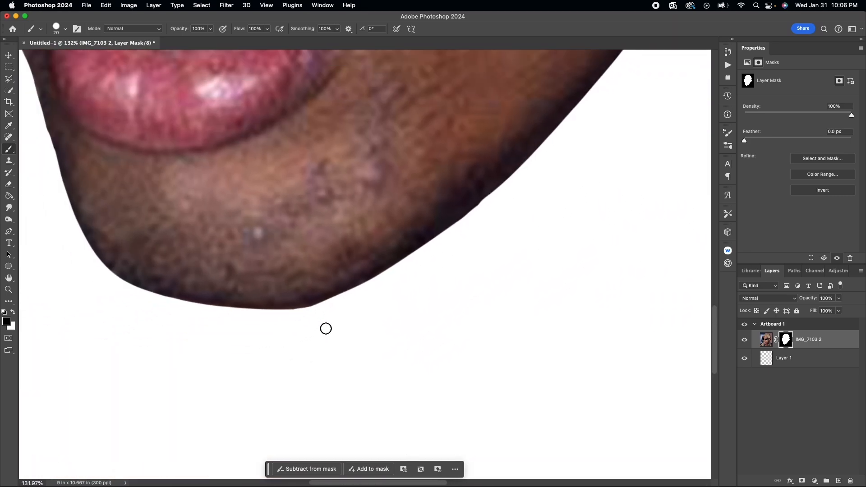
scroll(325, 331, down, 5)
scroll(325, 331, up, 2)
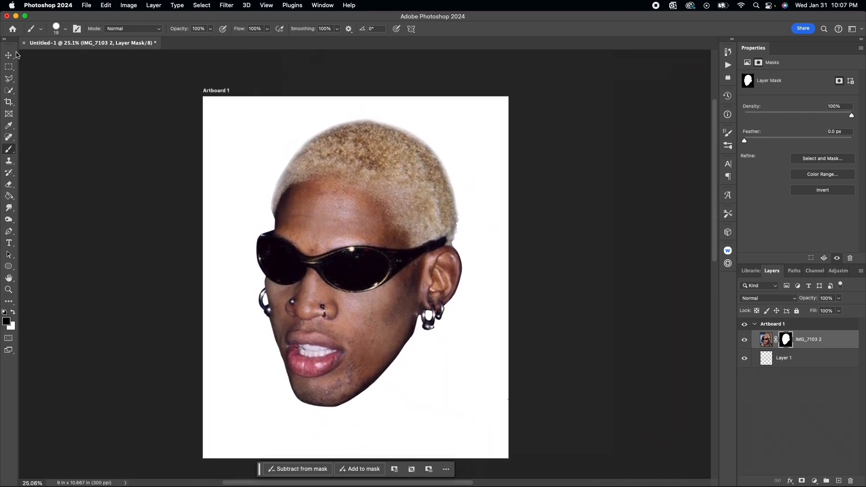
Step: Duplicate the masked face layer, show only the copy and select it for filtering
click(10, 55)
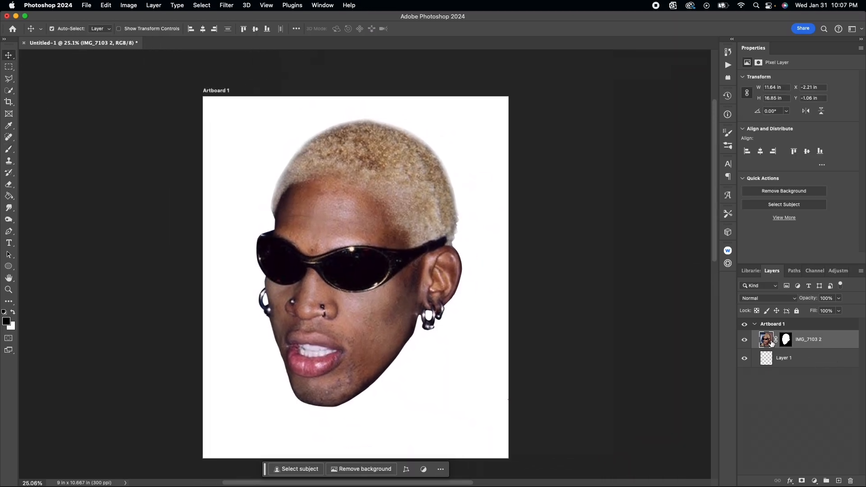
alt+drag(779, 343, 779, 331)
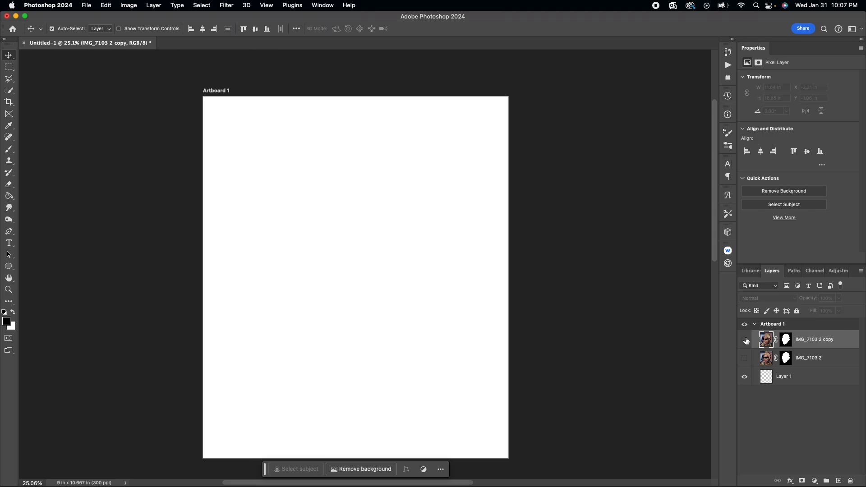
click(746, 339)
click(772, 324)
drag(231, 203, 256, 181)
click(812, 339)
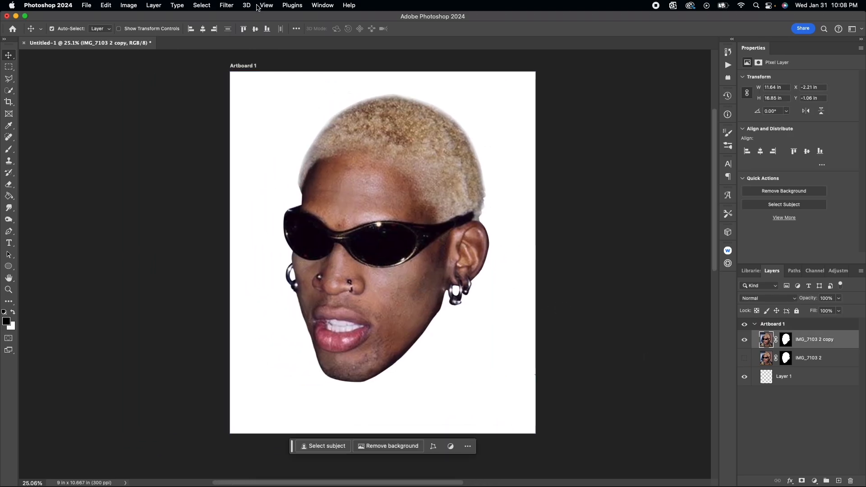
click(227, 5)
Step: In Filter Gallery, stack the Stamp effect with two Halftone Pattern layers for dot texture
click(282, 59)
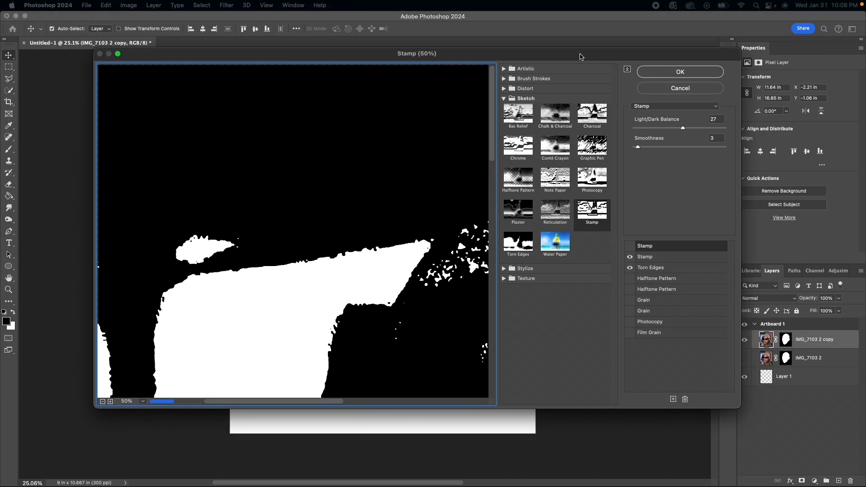
click(103, 401)
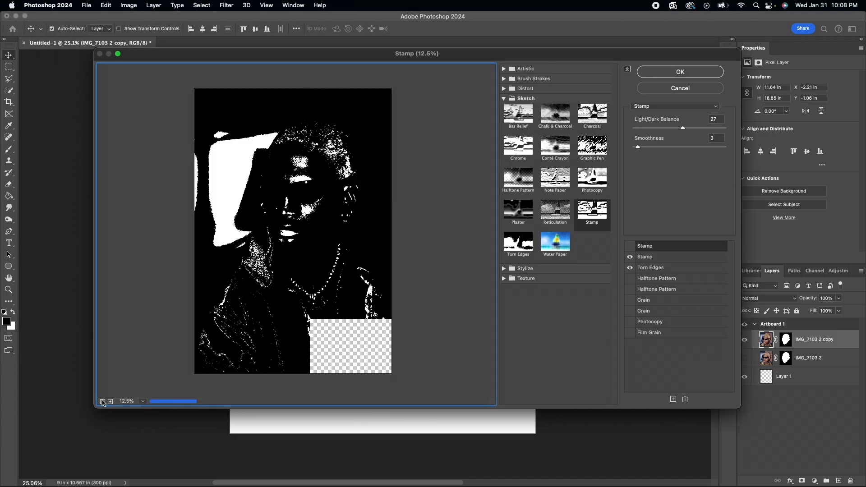
click(110, 400)
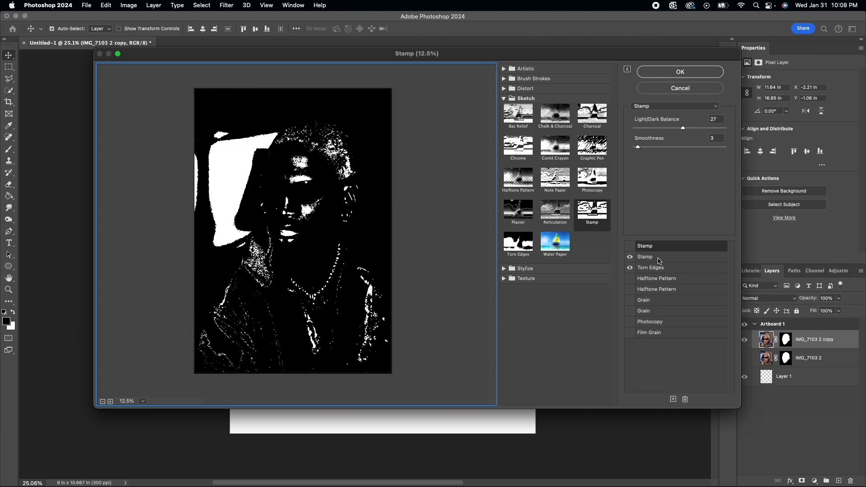
click(629, 257)
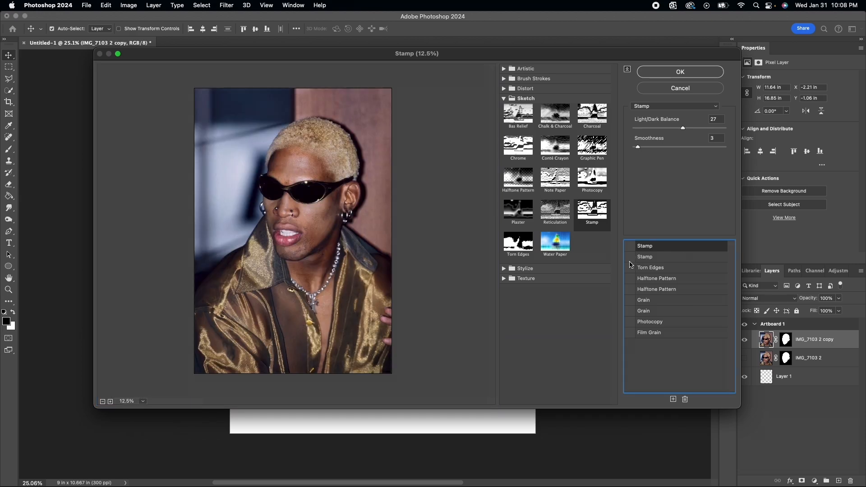
click(630, 278)
click(631, 290)
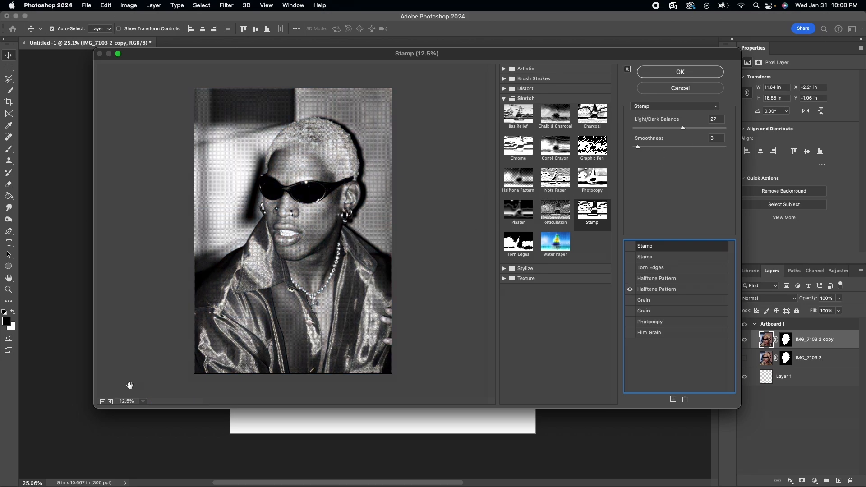
Step: Adjust the Stamp's light/dark balance and smoothness, then apply the combined filter
click(110, 401)
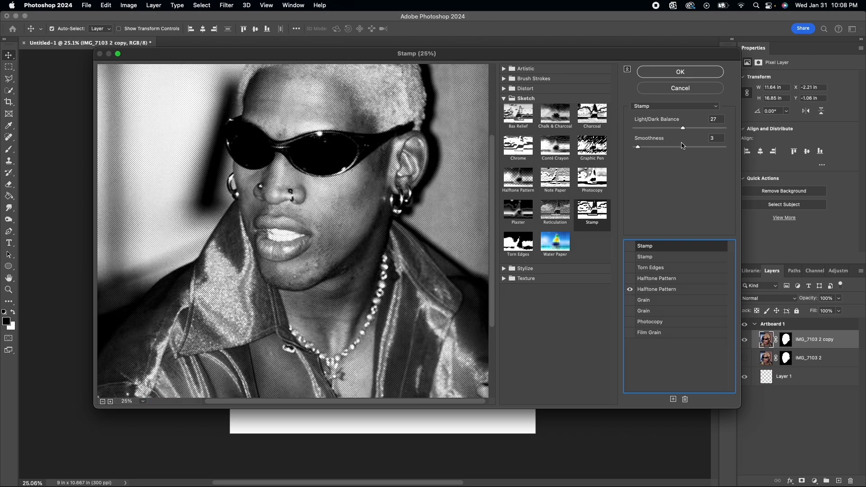
drag(685, 128, 690, 129)
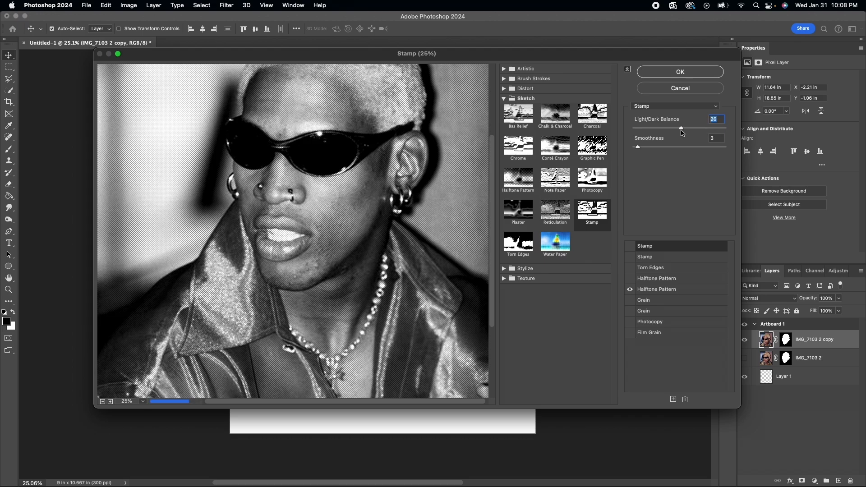
click(664, 290)
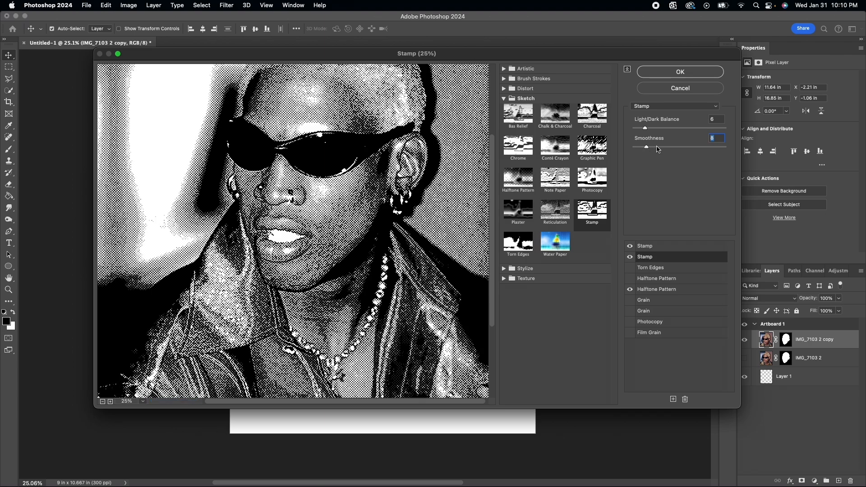
drag(646, 147, 650, 147)
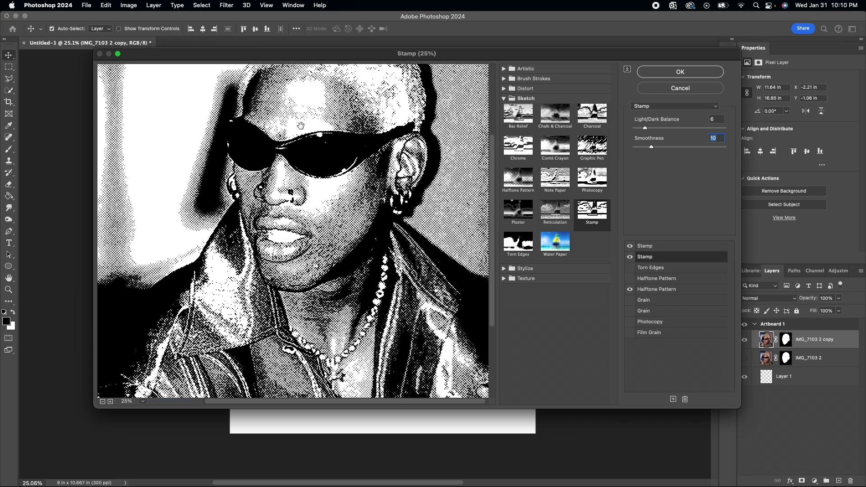
scroll(301, 126, up, 3)
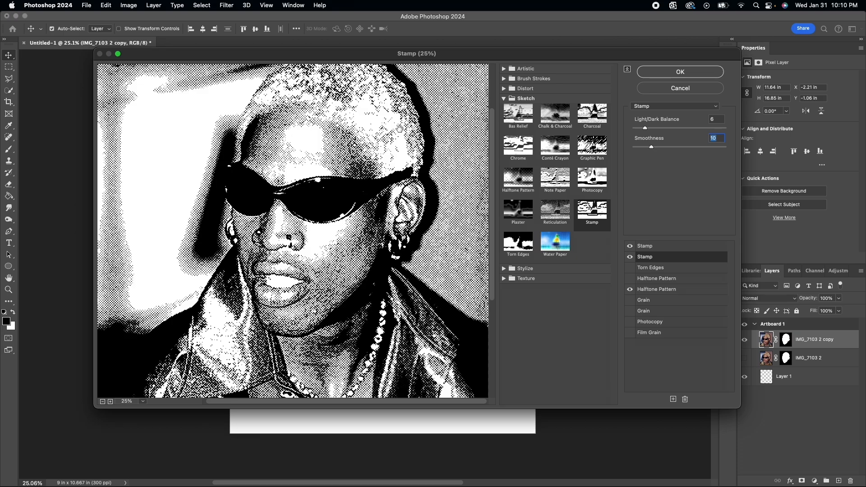
click(680, 72)
scroll(462, 230, up, 5)
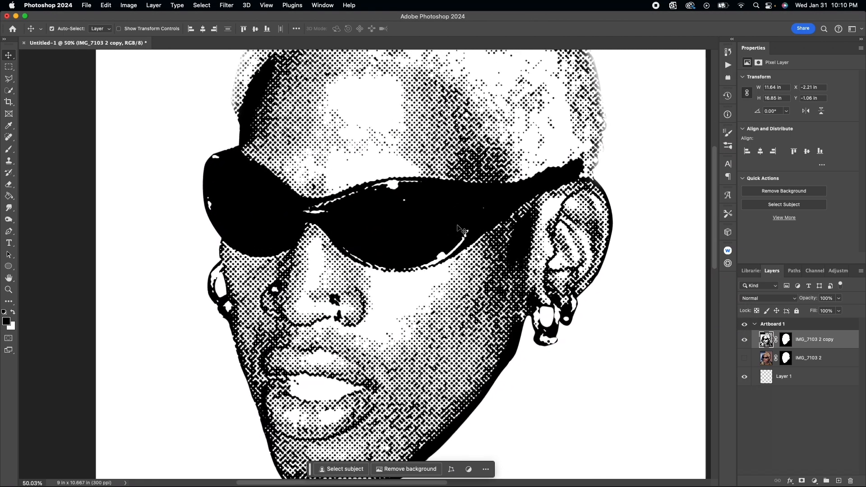
scroll(462, 230, down, 3)
scroll(462, 230, down, 2)
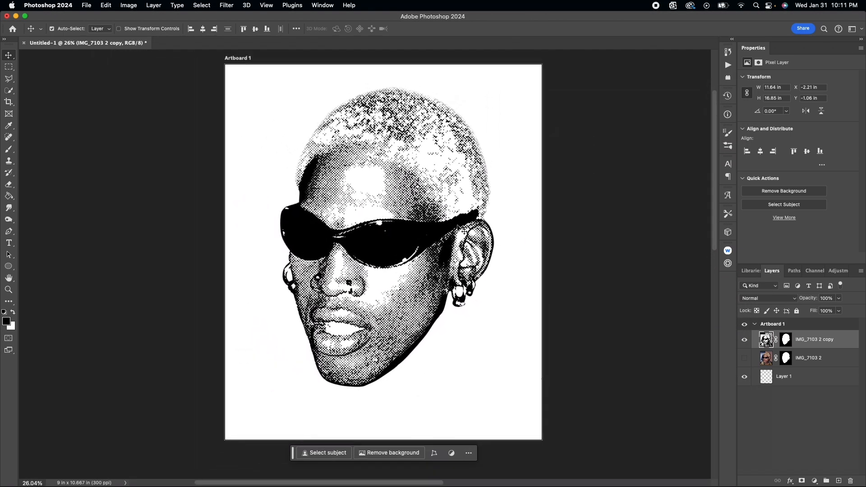
scroll(383, 250, right, 2)
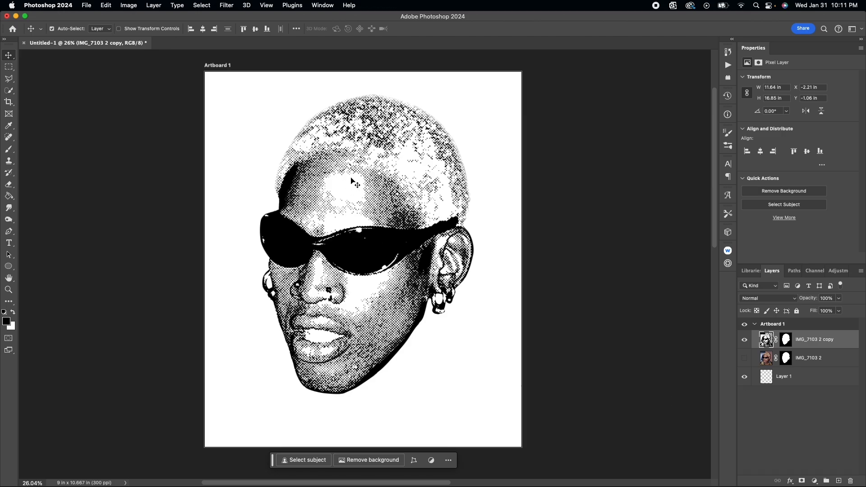
Step: Add a new empty Layer 2 above the halftone head layer
click(838, 480)
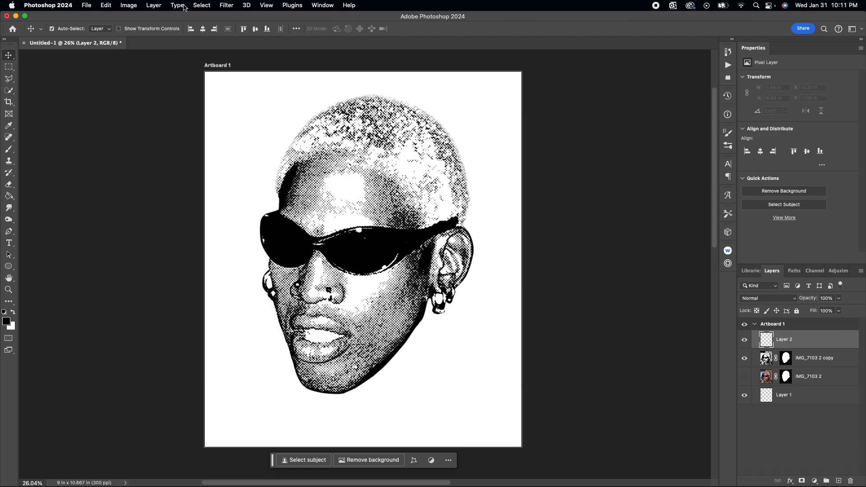
Step: Select the head's shadow tones with Select > Color Range set to Shadows
click(202, 6)
click(233, 94)
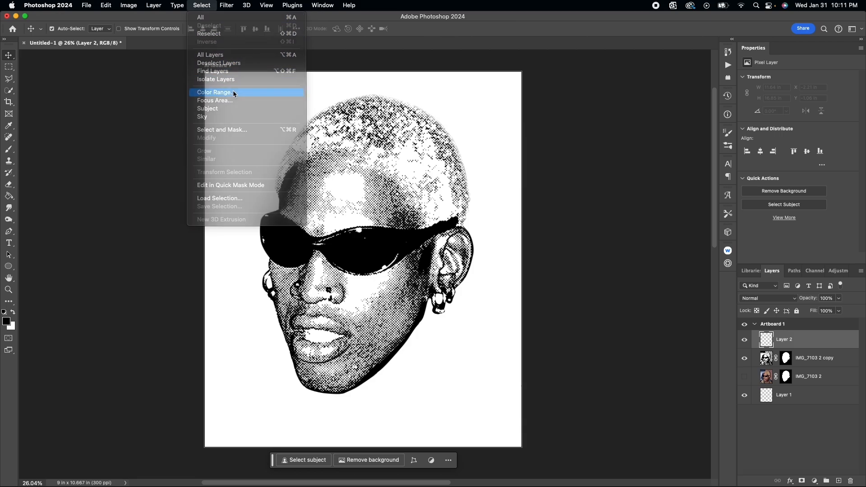
drag(540, 70, 395, 111)
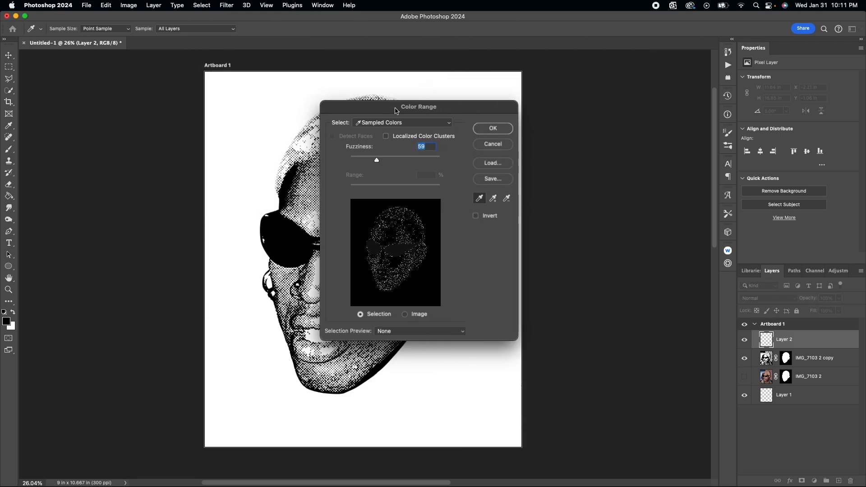
click(394, 124)
click(382, 218)
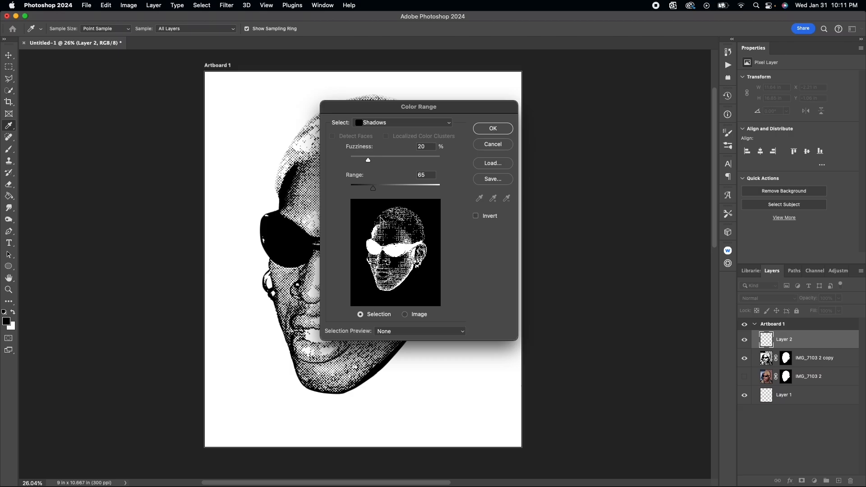
click(492, 129)
Step: Fill the shadow selection with black on Layer 2, deselect, and hide the halftone copy
click(87, 5)
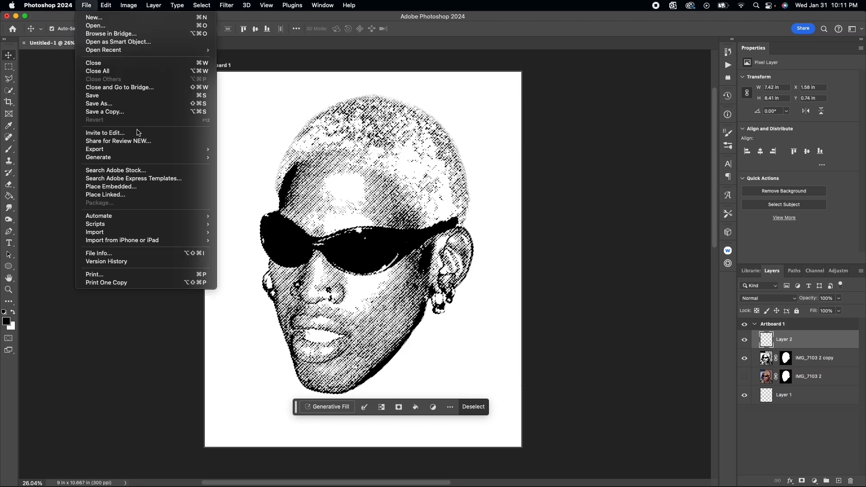
click(110, 142)
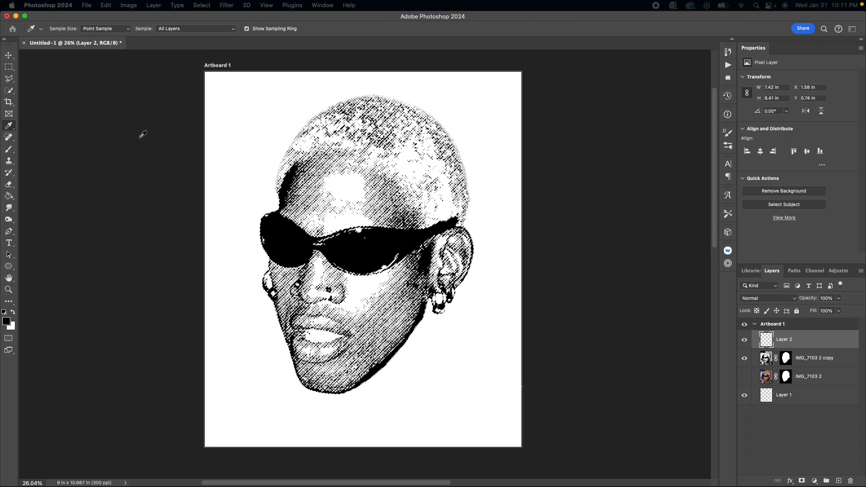
drag(295, 184, 378, 184)
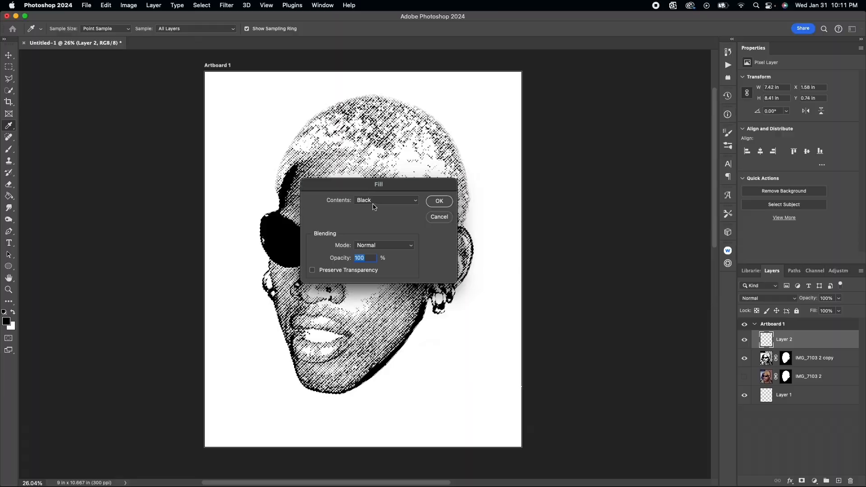
click(439, 202)
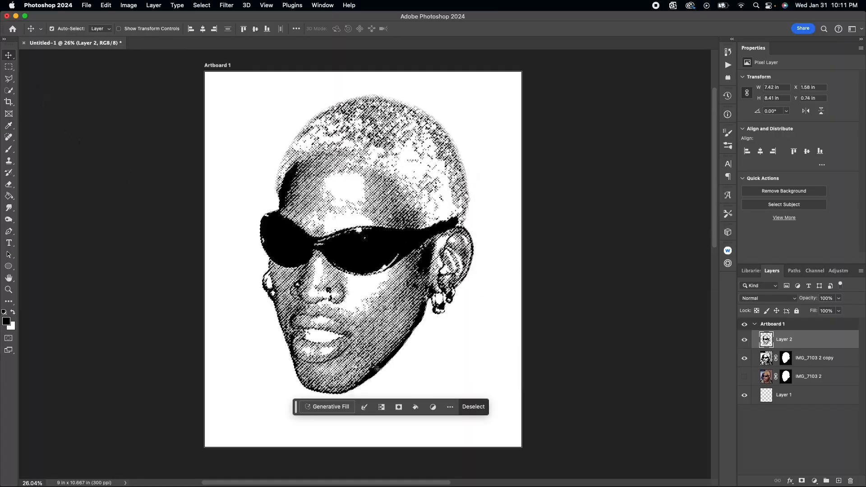
key(v)
click(466, 406)
scroll(359, 236, up, 5)
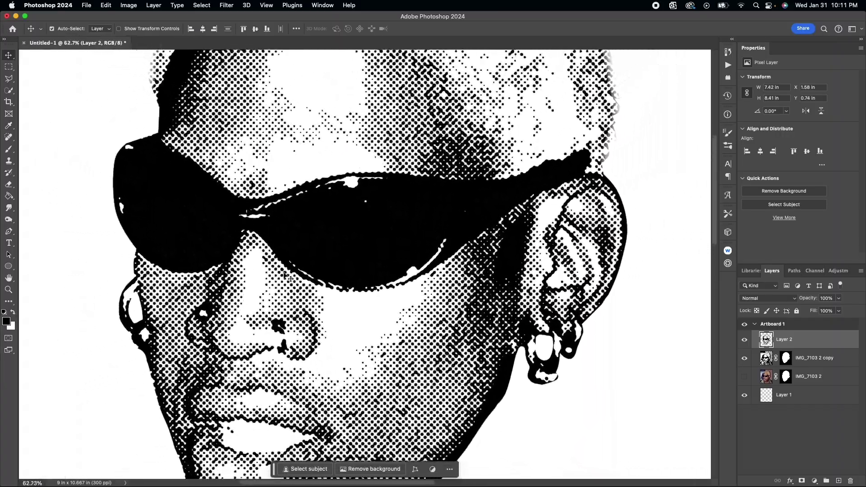
scroll(284, 276, down, 2)
click(745, 357)
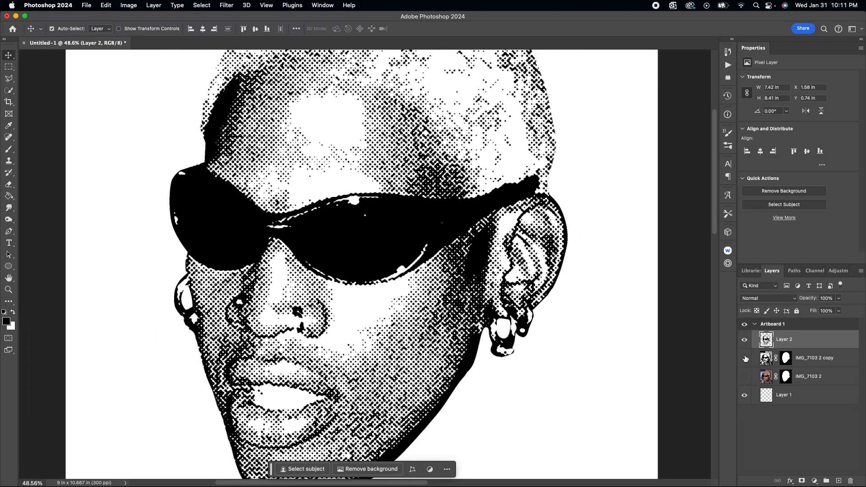
scroll(379, 356, down, 2)
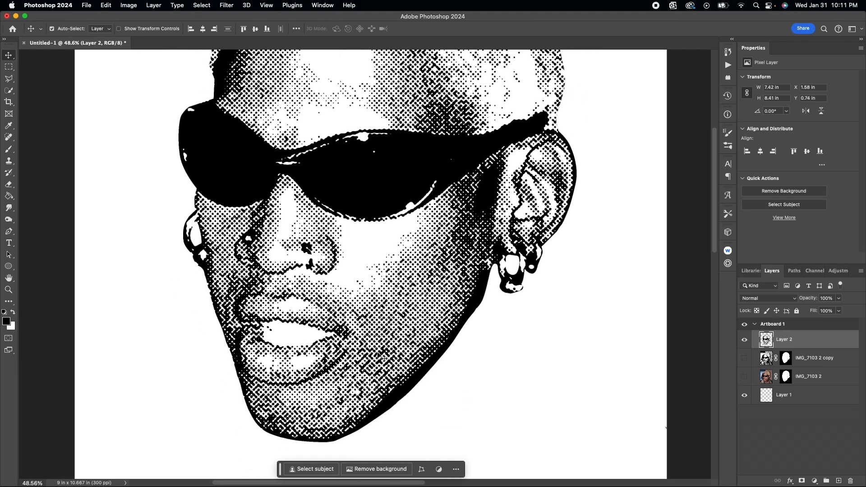
scroll(426, 367, down, 2)
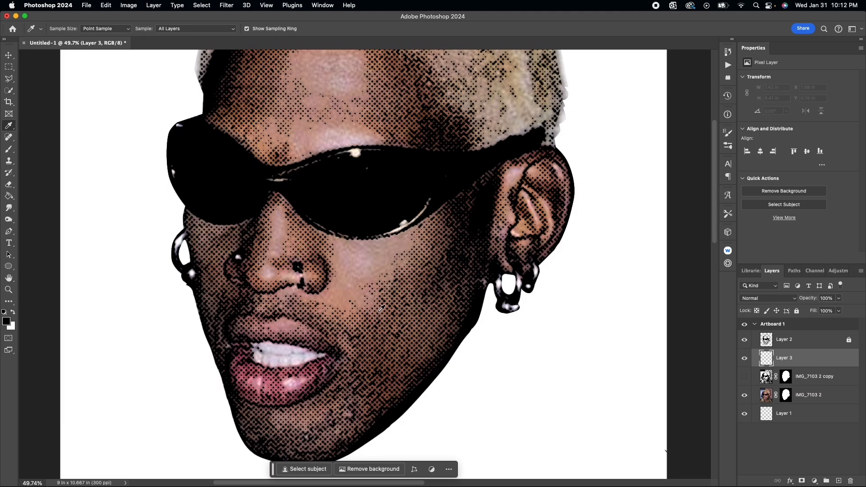
Step: Sample the skin brown and paint a large hard-round stroke along the jawline on Layer 3
click(369, 301)
click(745, 358)
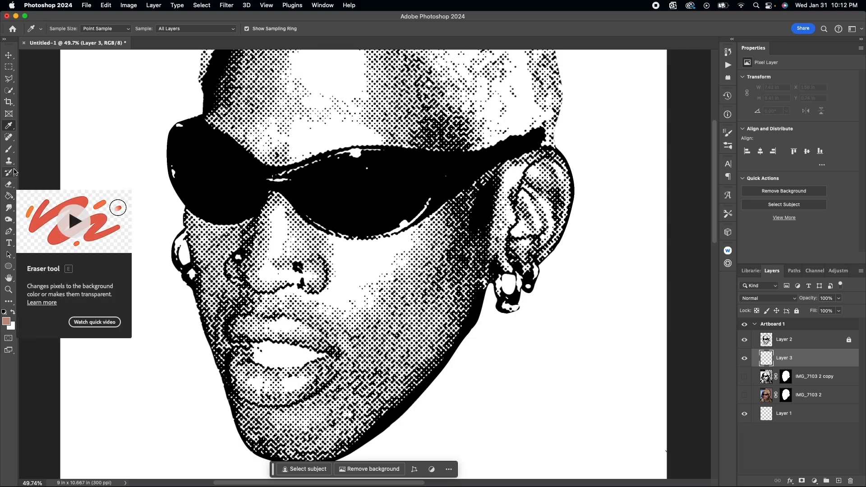
click(10, 150)
click(67, 30)
click(66, 59)
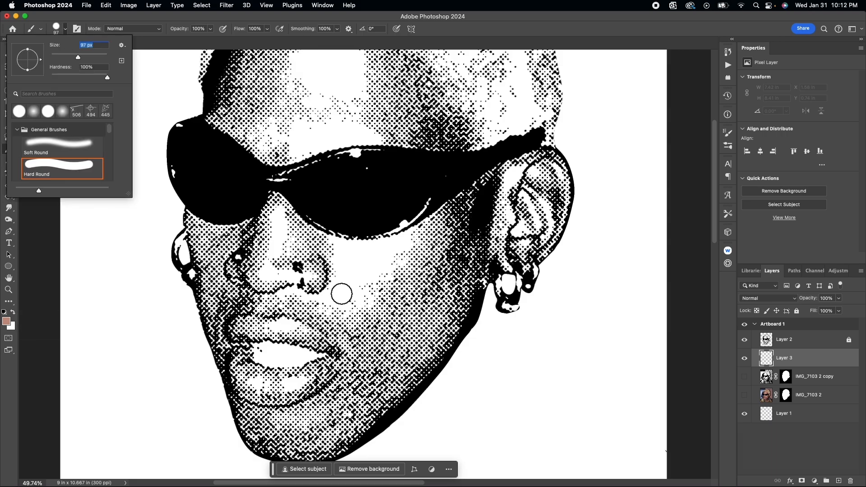
drag(465, 290, 365, 426)
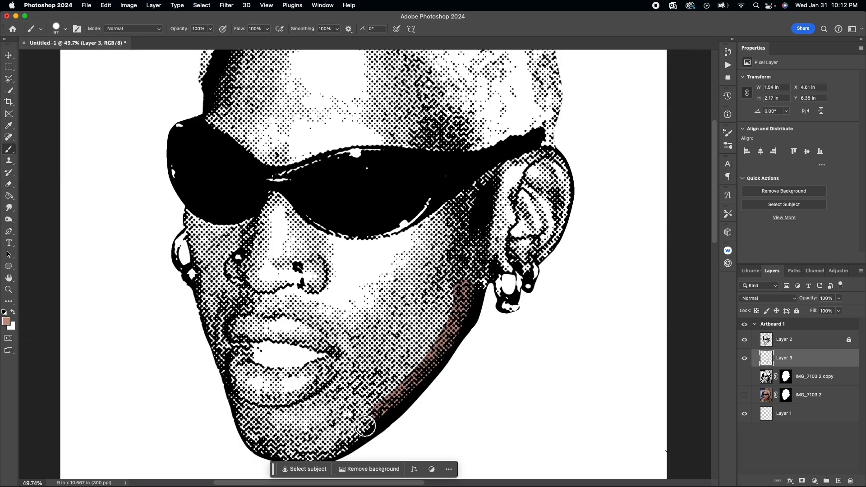
Step: Undo the jawline stroke and set the foreground colour to a darker brown
key(super+z)
click(5, 322)
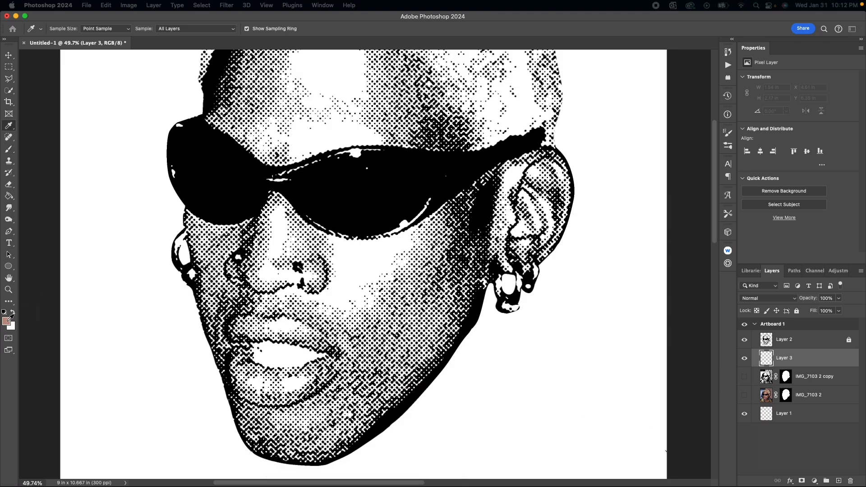
click(374, 234)
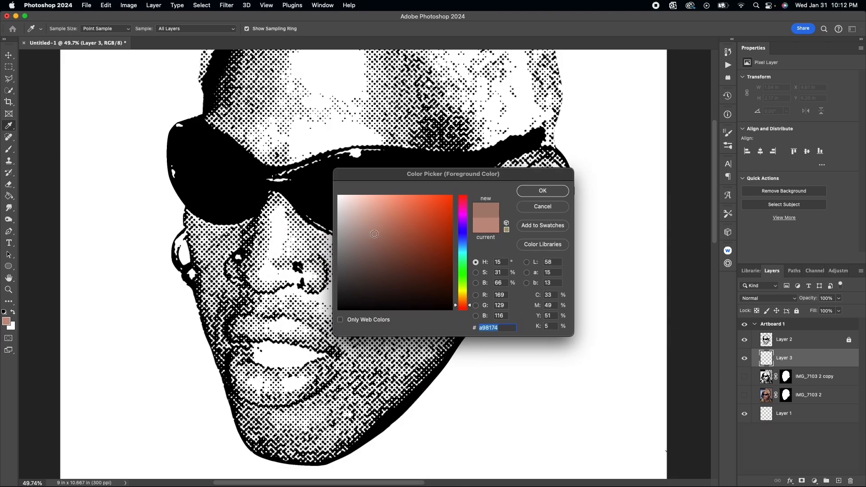
click(543, 191)
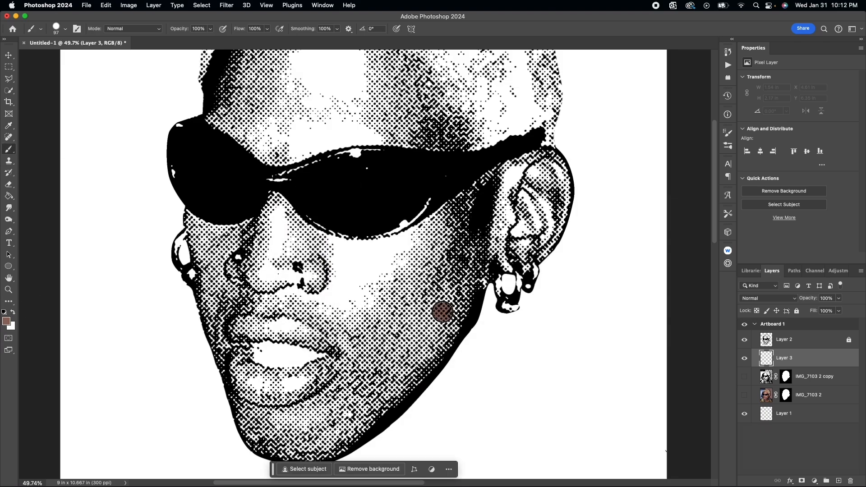
Step: Paint brown skin along the cheek, jawline, temple and forehead above the glasses
mouse_move(443, 311)
mouse_down()
mouse_move(369, 416)
mouse_move(467, 308)
mouse_move(478, 265)
mouse_up()
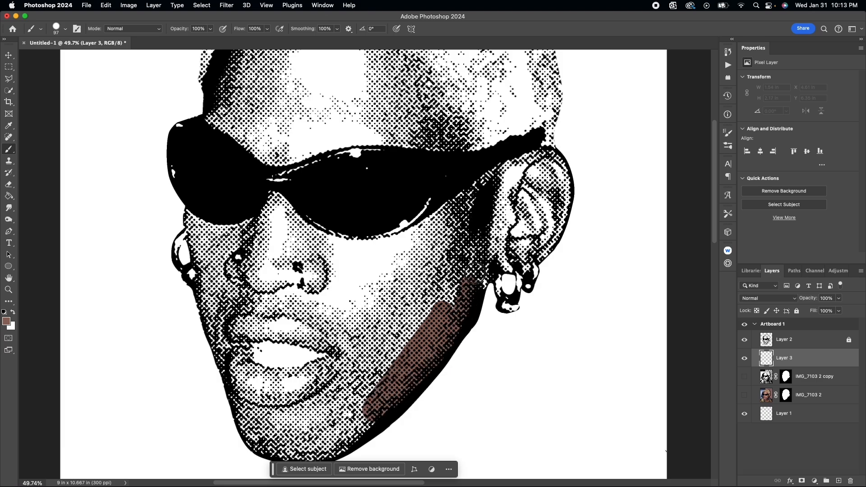
mouse_move(479, 193)
mouse_down()
mouse_move(414, 240)
mouse_move(494, 174)
mouse_move(537, 158)
mouse_move(558, 182)
mouse_move(548, 244)
mouse_move(547, 161)
mouse_move(565, 202)
mouse_move(556, 231)
mouse_move(551, 163)
mouse_move(497, 223)
mouse_move(504, 257)
mouse_move(541, 250)
mouse_move(549, 203)
mouse_move(520, 196)
mouse_move(533, 197)
mouse_move(473, 217)
mouse_move(473, 286)
mouse_move(456, 224)
mouse_move(443, 281)
mouse_move(423, 244)
mouse_move(439, 243)
mouse_up()
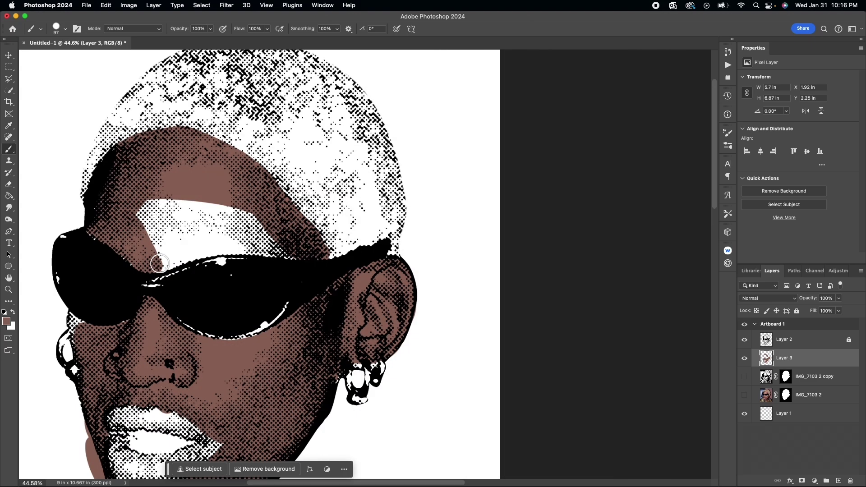
mouse_move(152, 264)
mouse_down()
mouse_move(237, 247)
mouse_move(288, 252)
mouse_move(128, 213)
mouse_move(257, 233)
mouse_move(151, 235)
mouse_up()
scroll(204, 224, down, 3)
scroll(237, 196, up, 5)
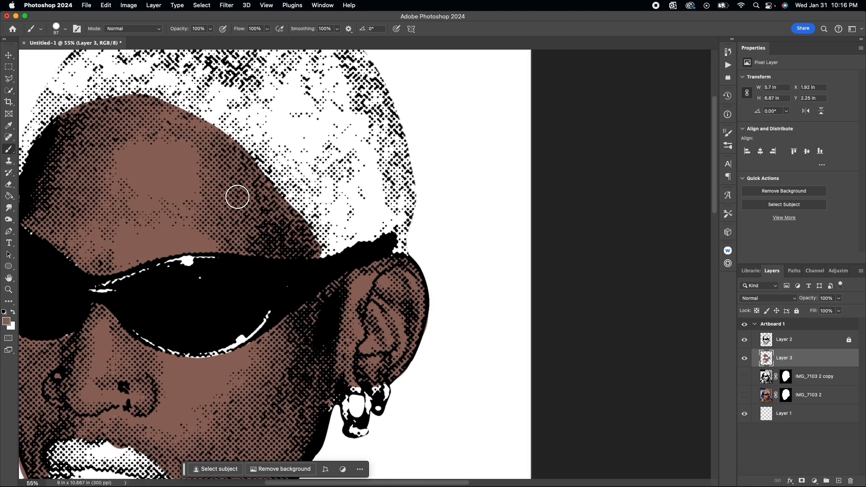
Step: Paint brown along the head's edge, then erase the spill outside the cheek
mouse_move(135, 108)
mouse_down()
mouse_move(277, 186)
mouse_move(327, 259)
mouse_up()
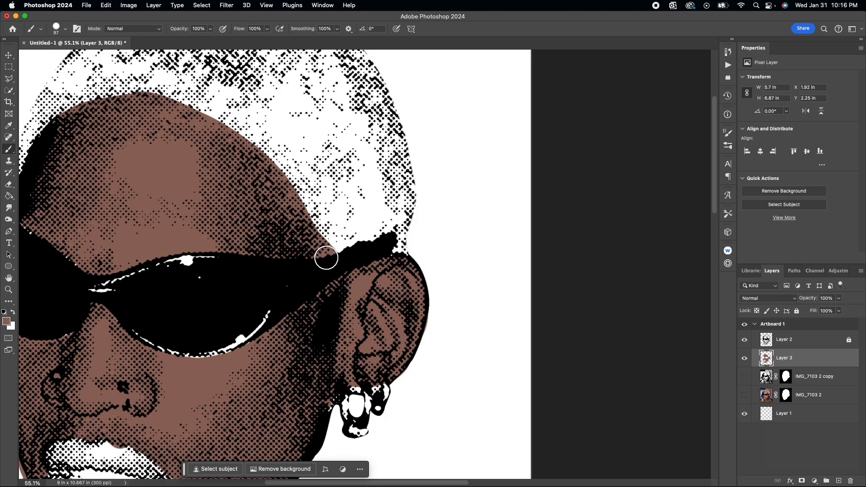
scroll(327, 259, down, 3)
scroll(220, 91, down, 4)
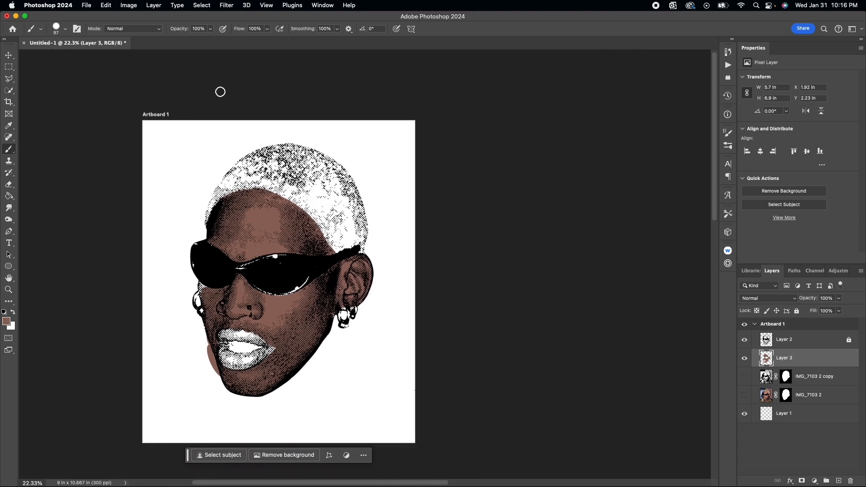
scroll(346, 264, up, 5)
scroll(271, 237, up, 3)
mouse_move(271, 237)
mouse_down()
mouse_move(196, 225)
mouse_move(186, 160)
mouse_up()
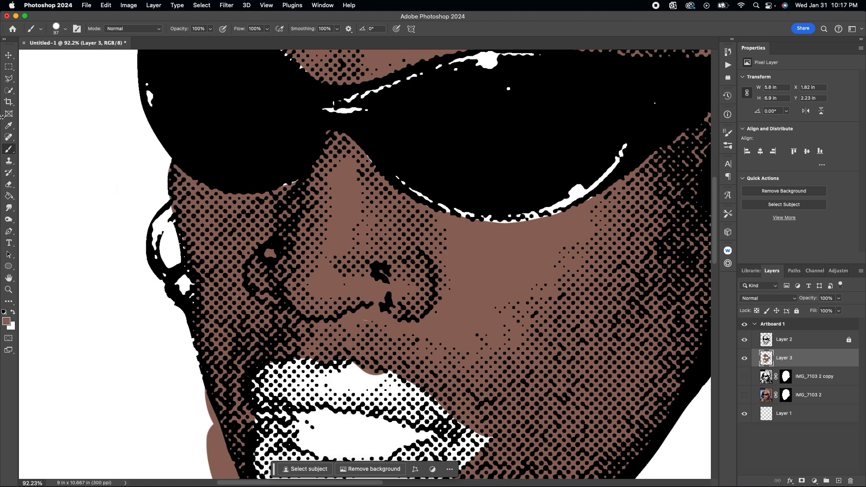
click(9, 172)
scroll(129, 385, down, 5)
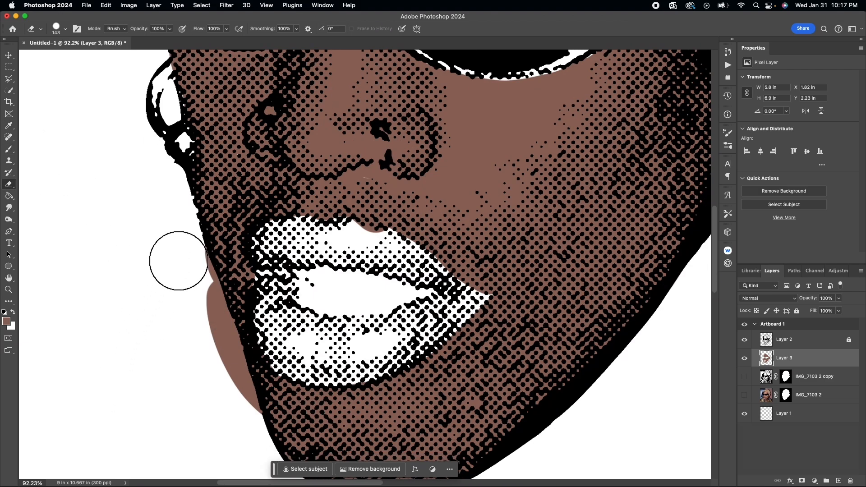
drag(179, 260, 234, 428)
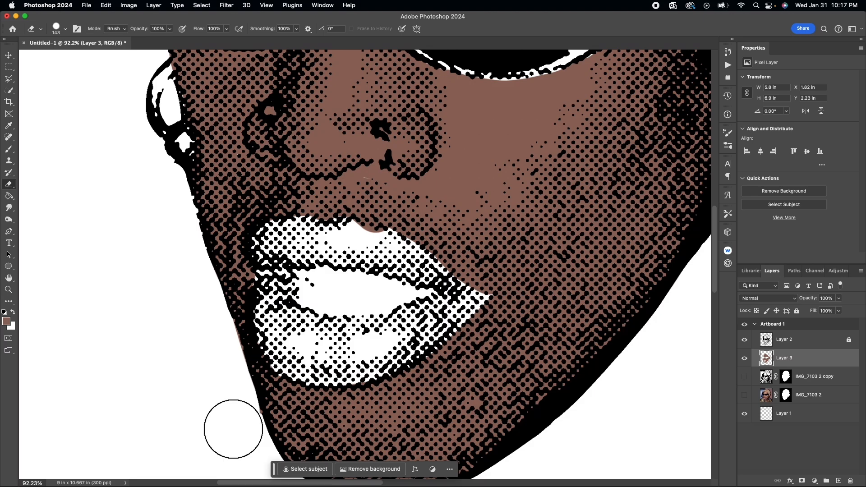
scroll(233, 428, down, 5)
scroll(229, 420, down, 3)
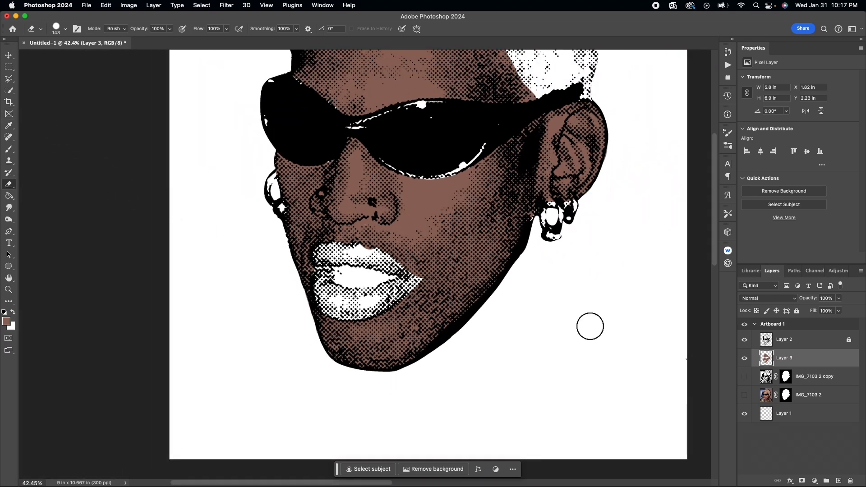
Step: Change the foreground paint colour to a darker shade of brown
click(9, 323)
click(379, 256)
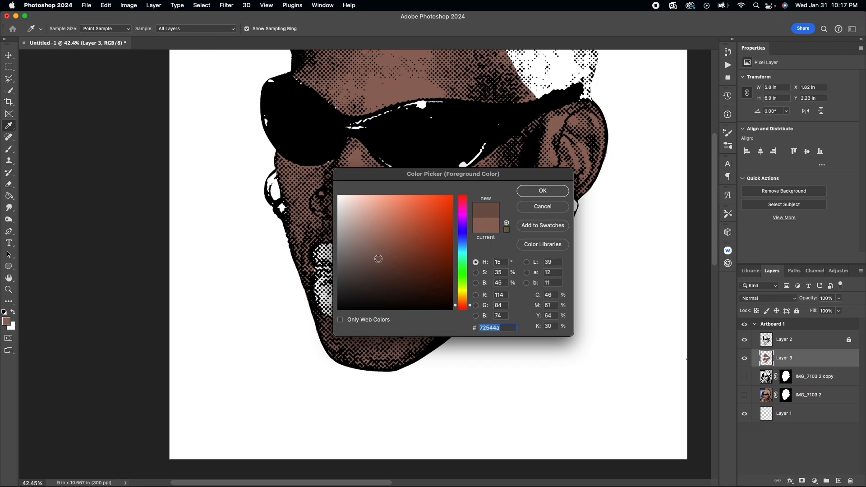
click(542, 191)
scroll(331, 261, up, 5)
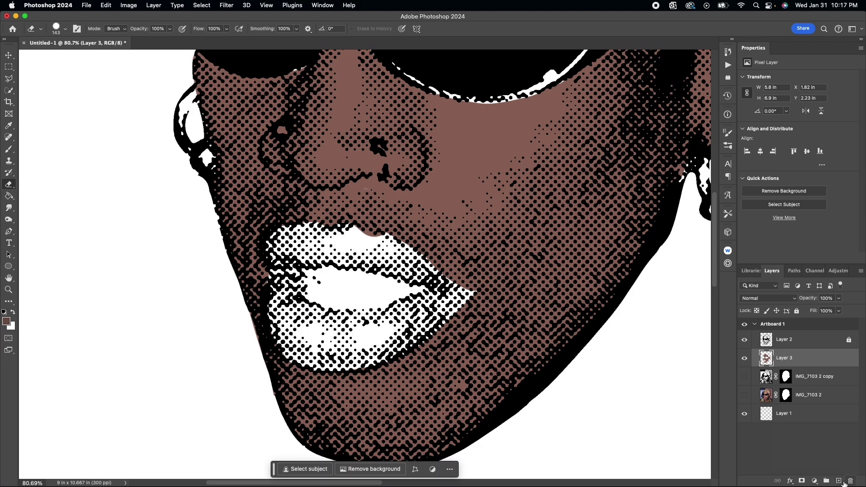
Step: Add a new layer and paint brown over the upper and lower lips
click(839, 480)
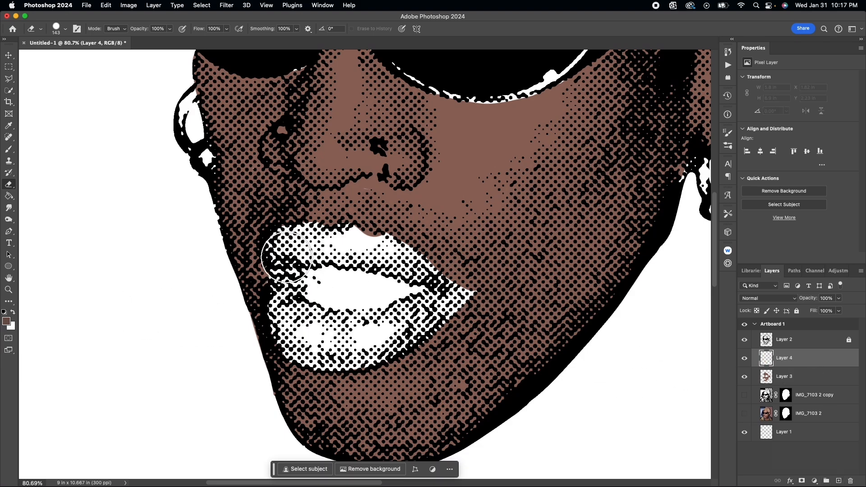
click(10, 149)
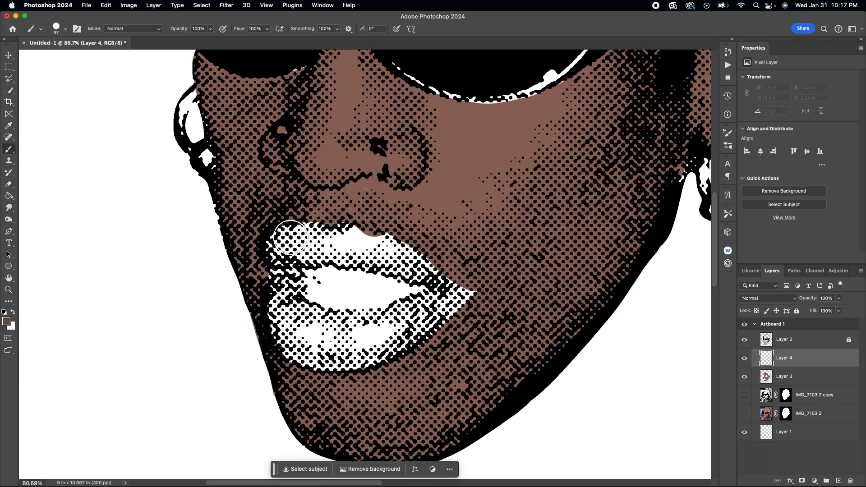
mouse_move(284, 240)
mouse_down()
mouse_move(380, 249)
mouse_move(432, 271)
mouse_up()
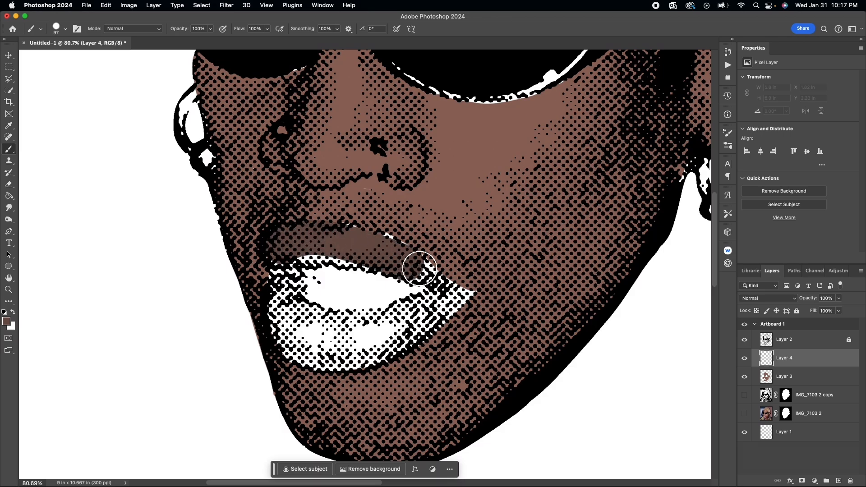
drag(311, 237, 380, 254)
scroll(381, 254, down, 5)
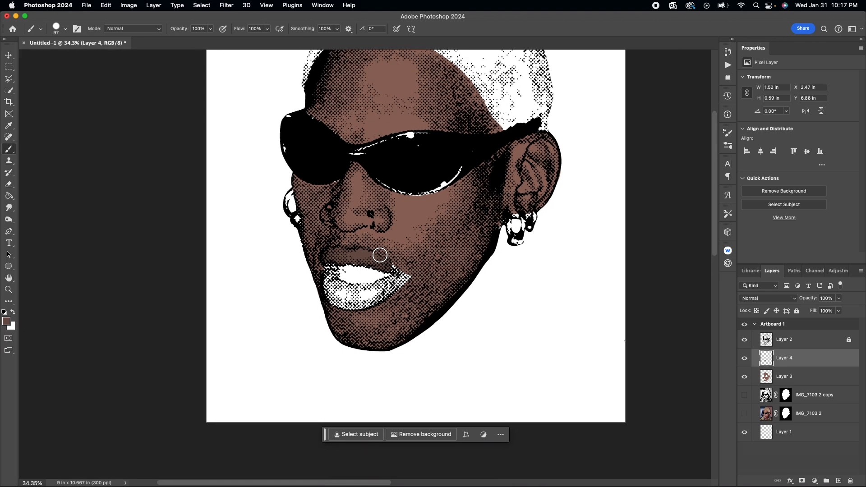
scroll(380, 253, up, 2)
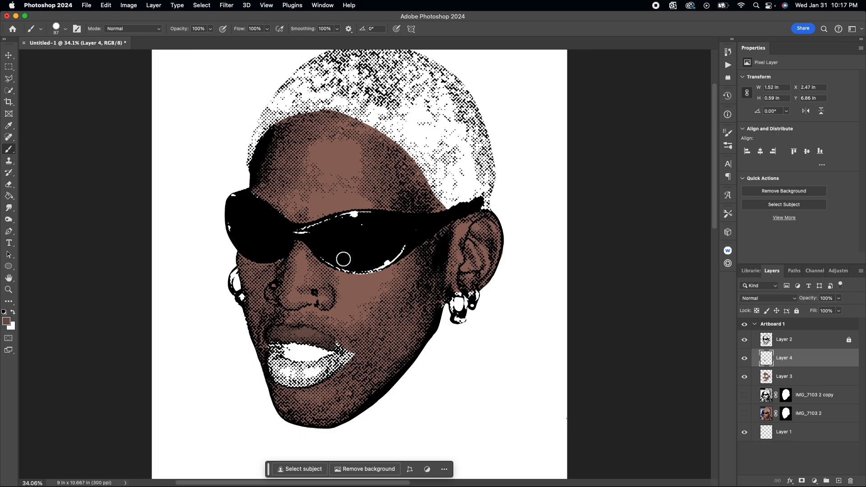
scroll(343, 259, up, 4)
scroll(298, 264, down, 3)
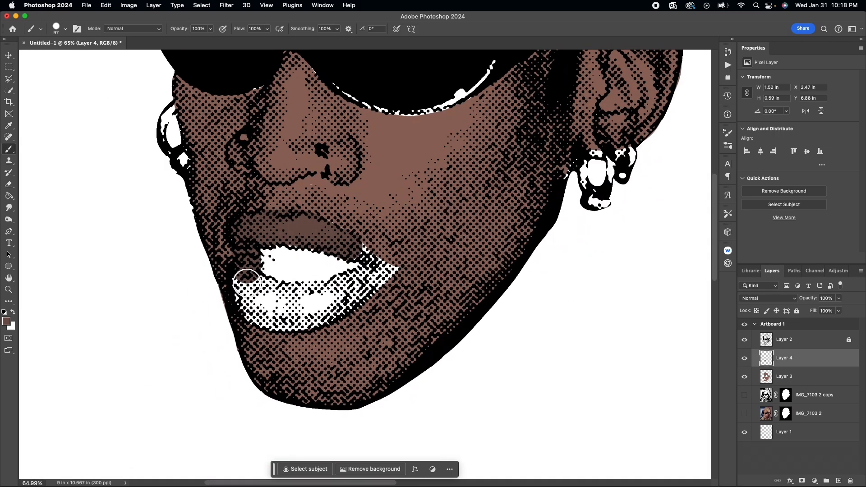
mouse_move(247, 279)
mouse_down()
mouse_move(257, 311)
mouse_move(271, 318)
mouse_move(318, 318)
mouse_move(364, 285)
mouse_move(291, 304)
mouse_move(250, 285)
mouse_up()
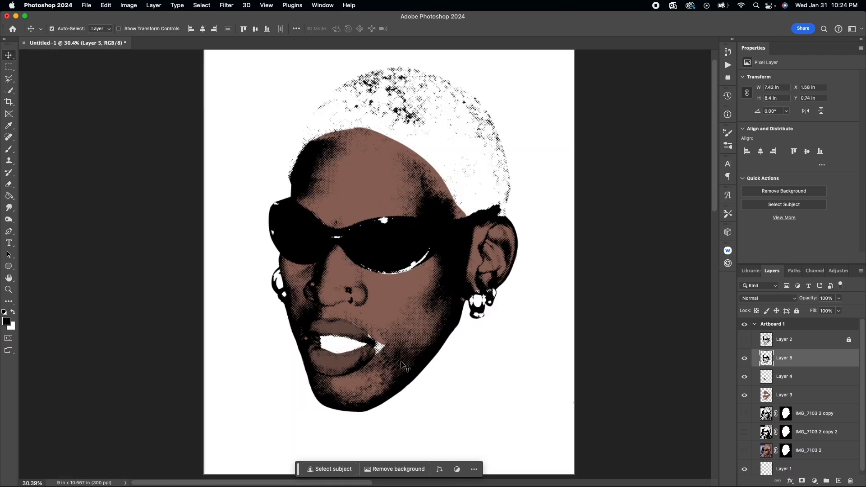
Step: On Layer 3, paint over the white highlight at the mouth corner
click(793, 397)
scroll(434, 284, up, 5)
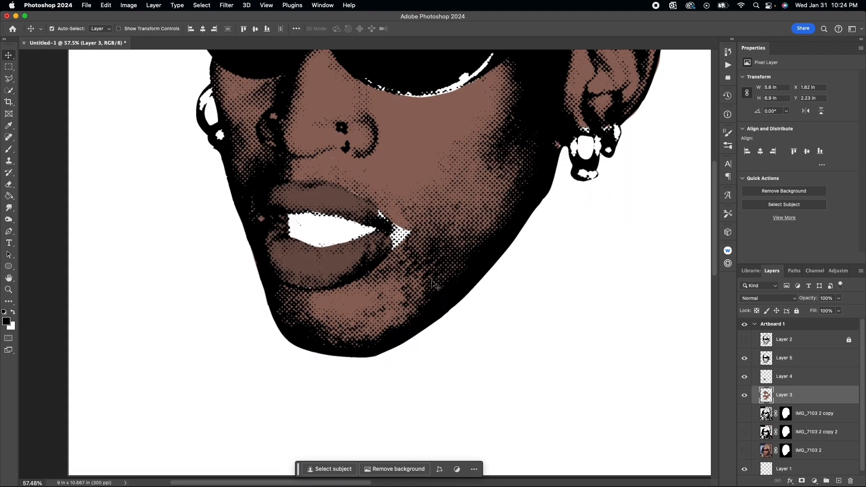
click(9, 126)
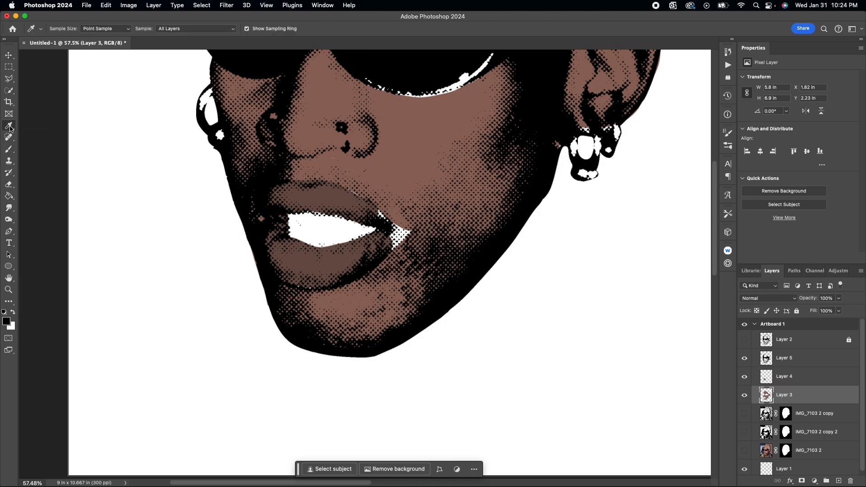
key(b)
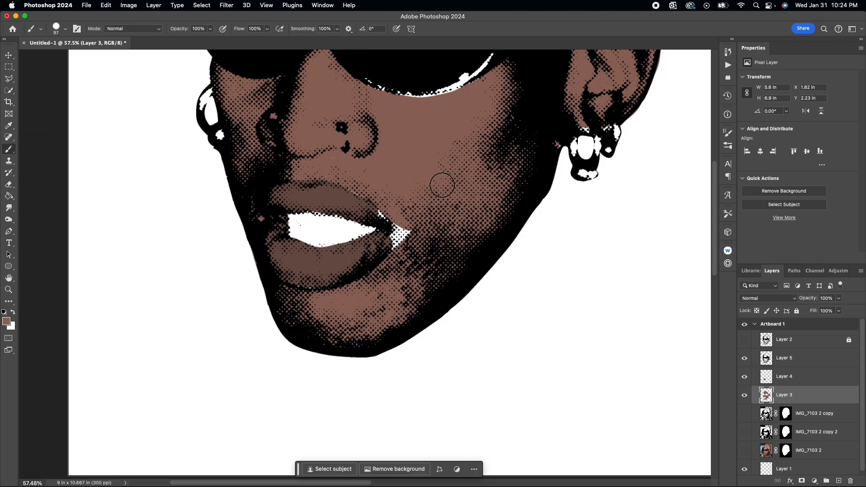
drag(392, 207, 409, 242)
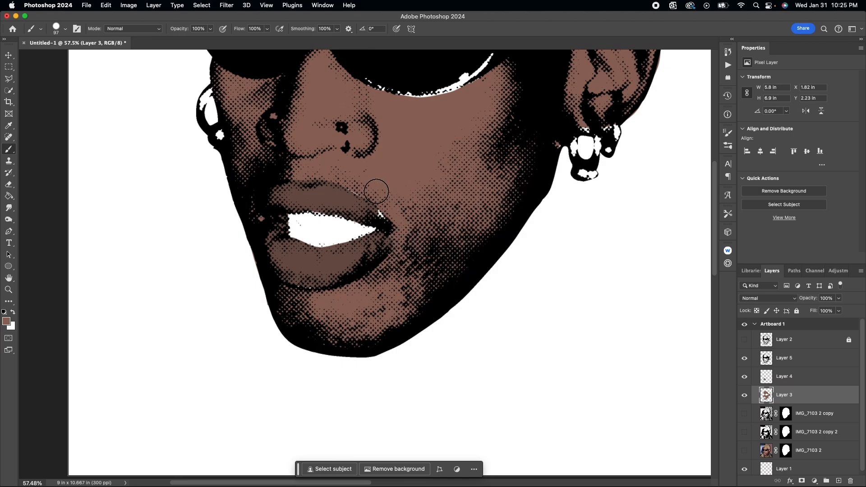
Step: Select Layer 4 and set the foreground colour to a deeper brown
click(806, 376)
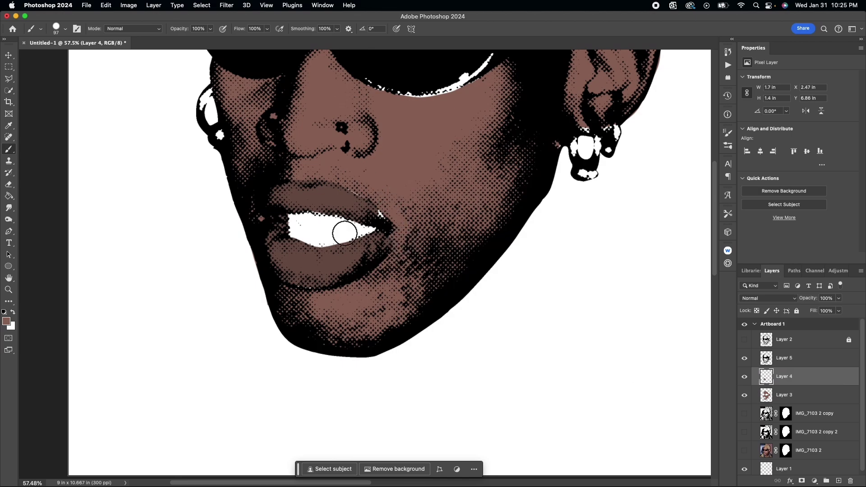
click(9, 128)
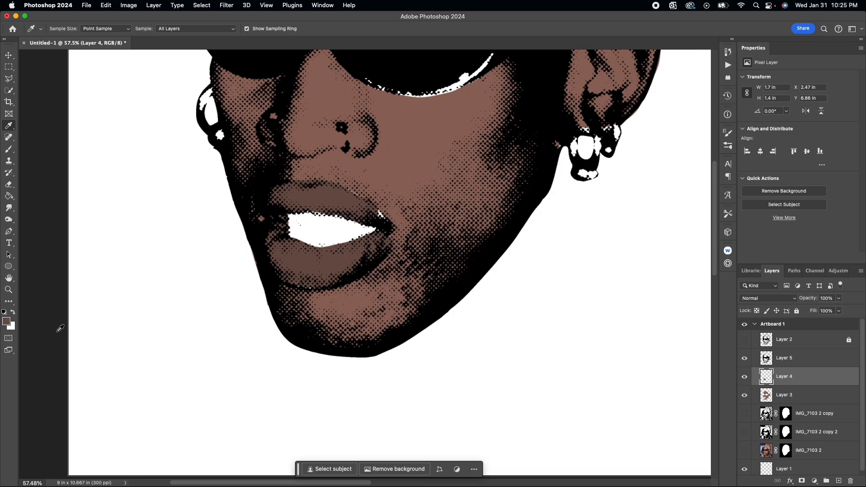
click(8, 323)
click(377, 269)
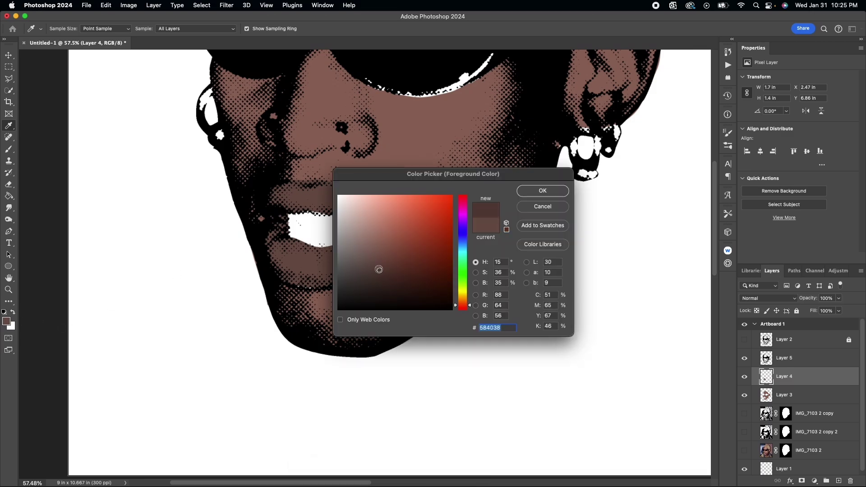
click(542, 191)
key(space)
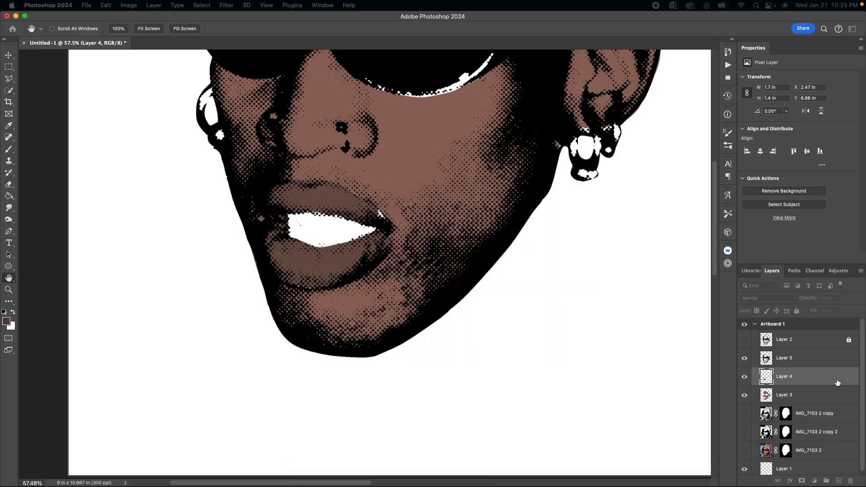
Step: Apply a dark brown Color Overlay effect to the lip paint on Layer 4
double_click(812, 376)
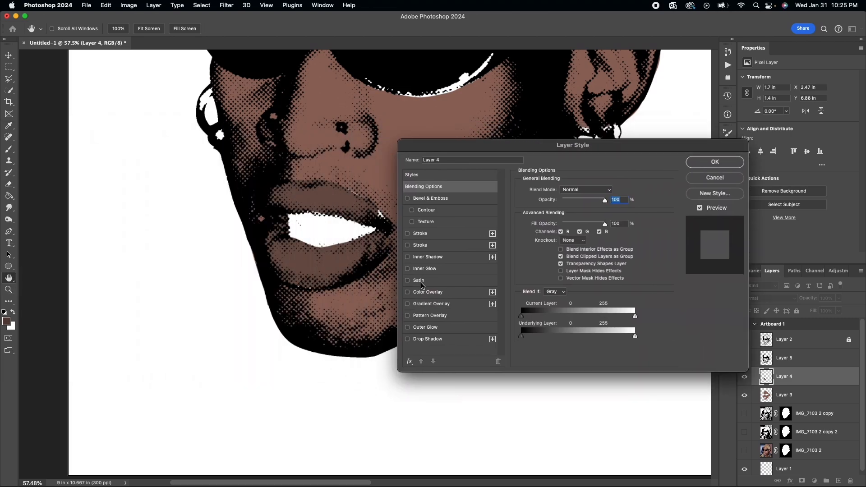
click(408, 296)
click(609, 192)
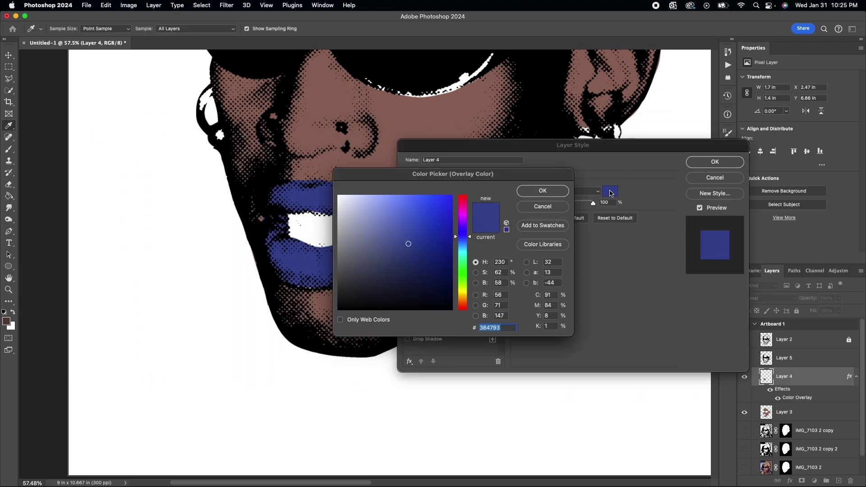
click(322, 194)
click(382, 266)
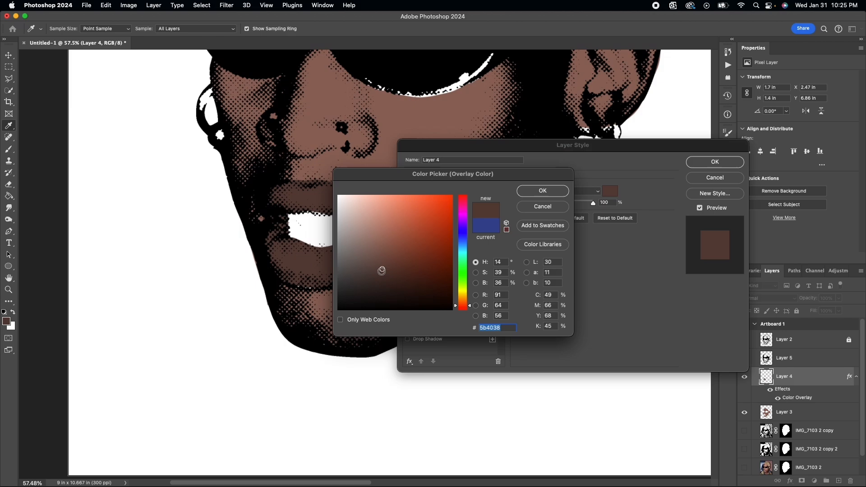
click(542, 191)
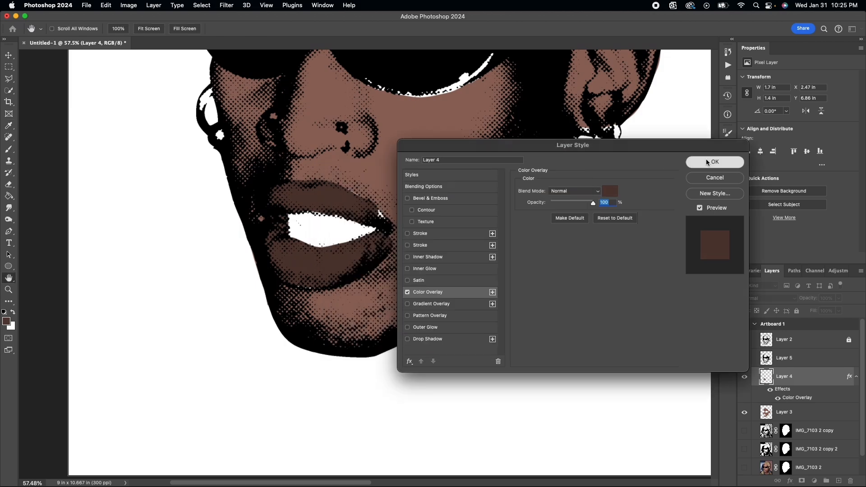
click(714, 162)
click(9, 158)
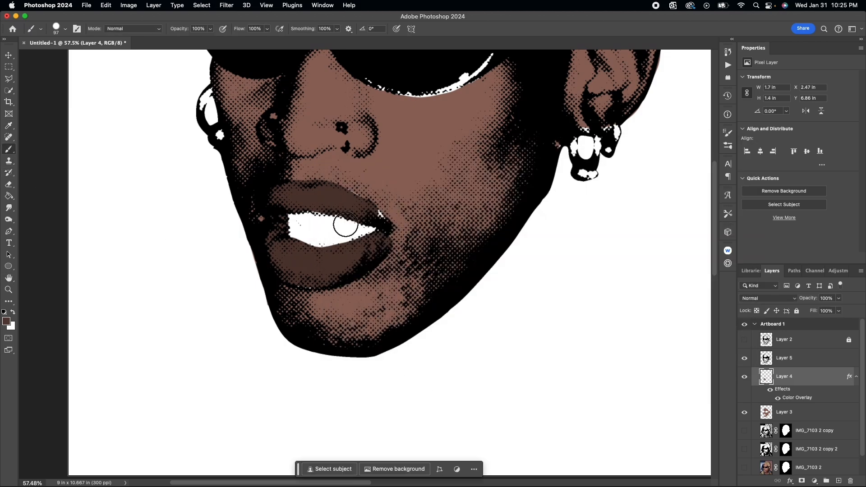
click(65, 29)
click(68, 54)
scroll(347, 158, up, 5)
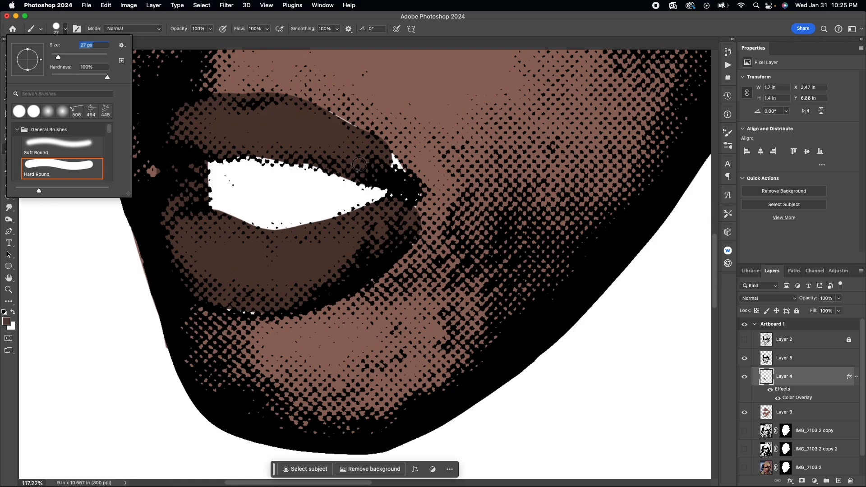
click(298, 110)
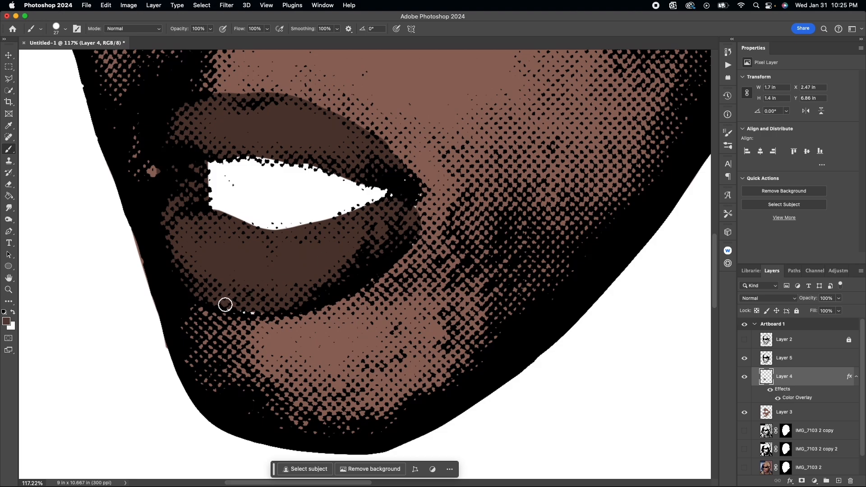
scroll(399, 251, down, 5)
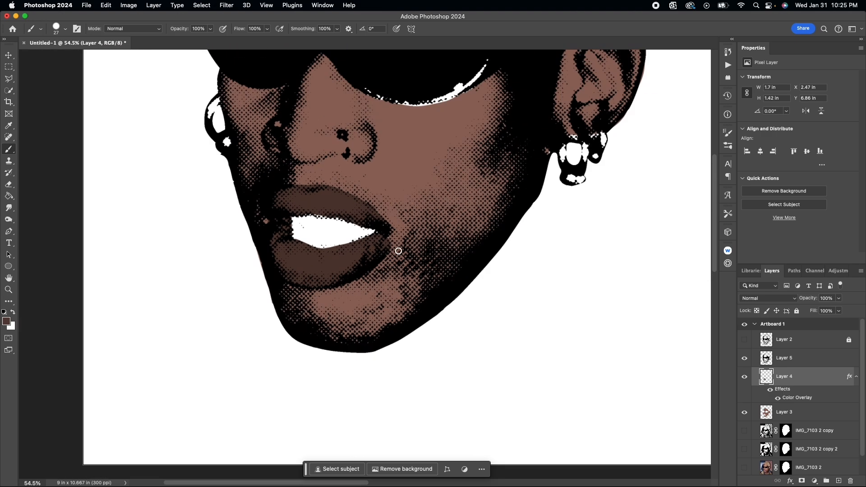
scroll(399, 251, down, 5)
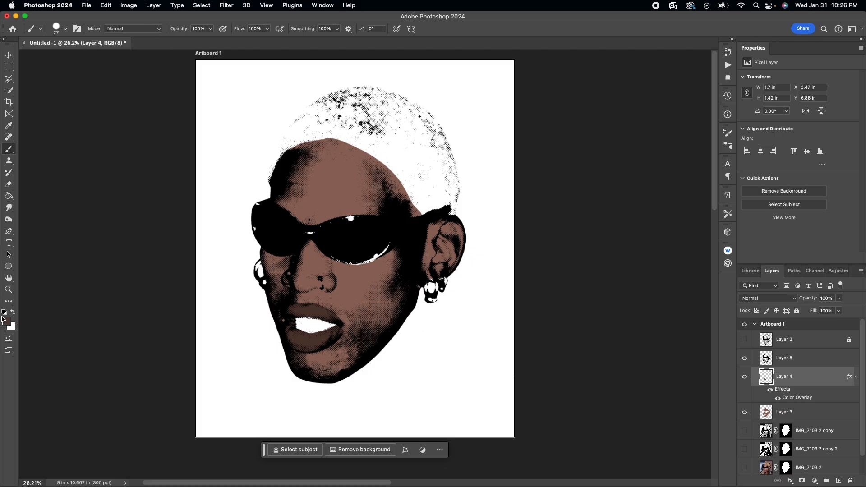
scroll(295, 342, up, 3)
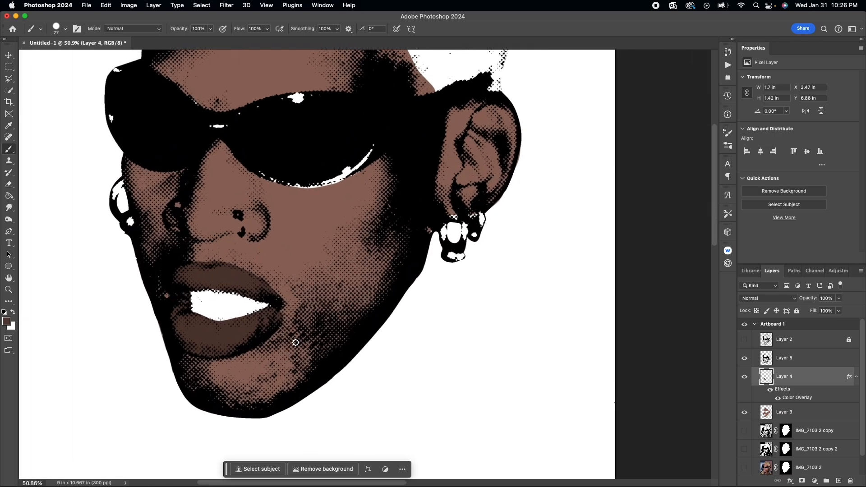
scroll(295, 343, up, 3)
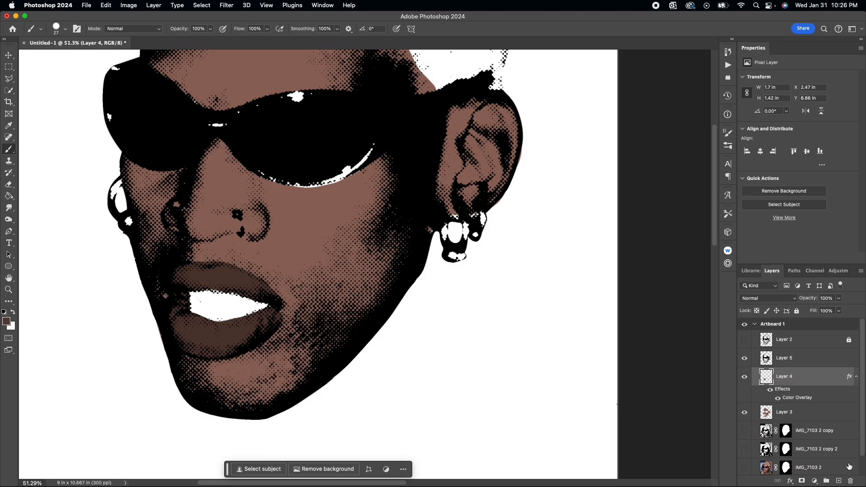
Step: Add a new layer and set a light blue-grey foreground colour for shading
click(838, 481)
click(7, 321)
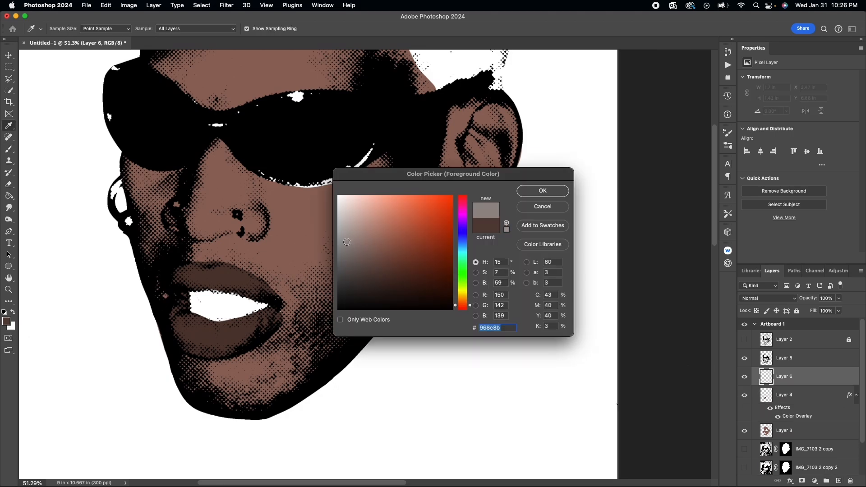
drag(357, 235, 336, 245)
click(461, 244)
drag(354, 251, 345, 238)
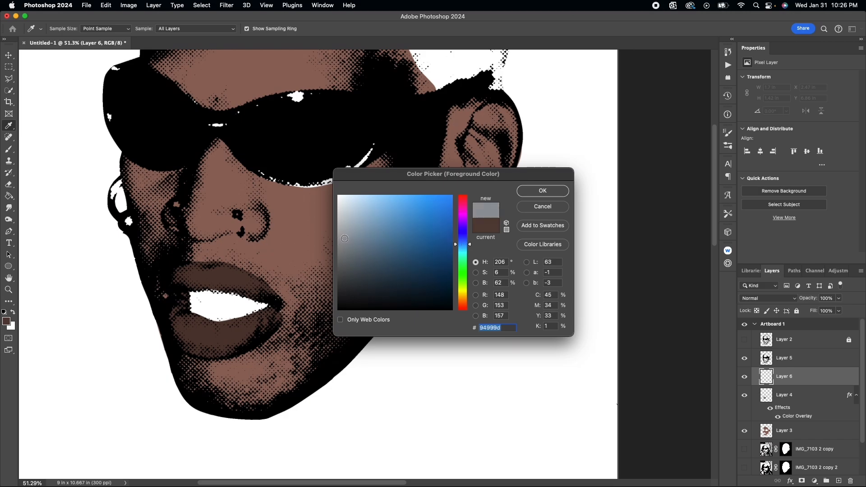
click(542, 190)
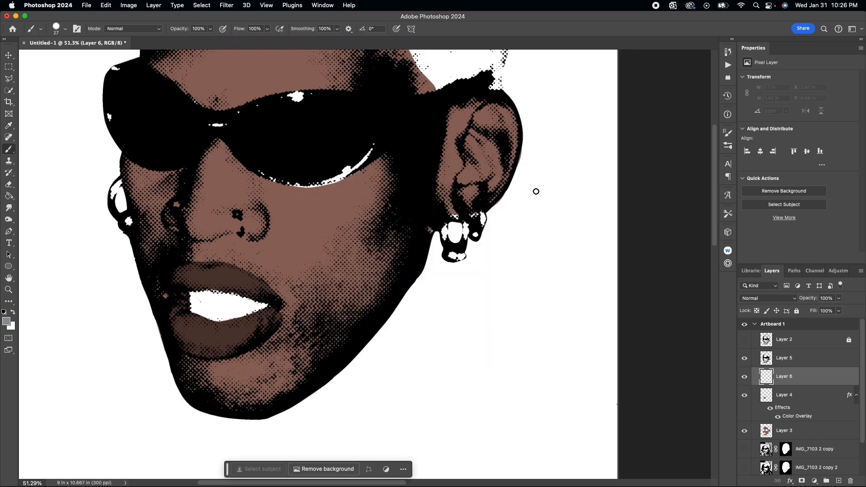
key(super+plus)
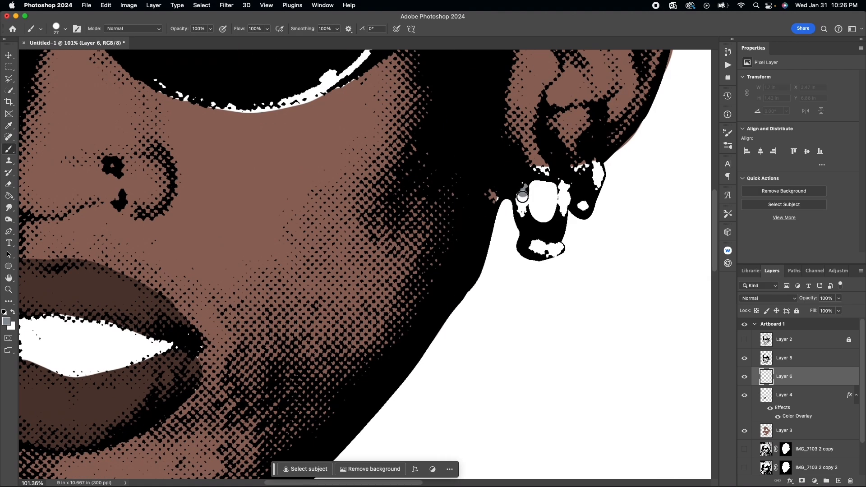
Step: Paint blue-grey shading on both earrings, their beads and the nose ring
mouse_move(523, 197)
mouse_down()
mouse_move(525, 215)
mouse_move(517, 203)
mouse_up()
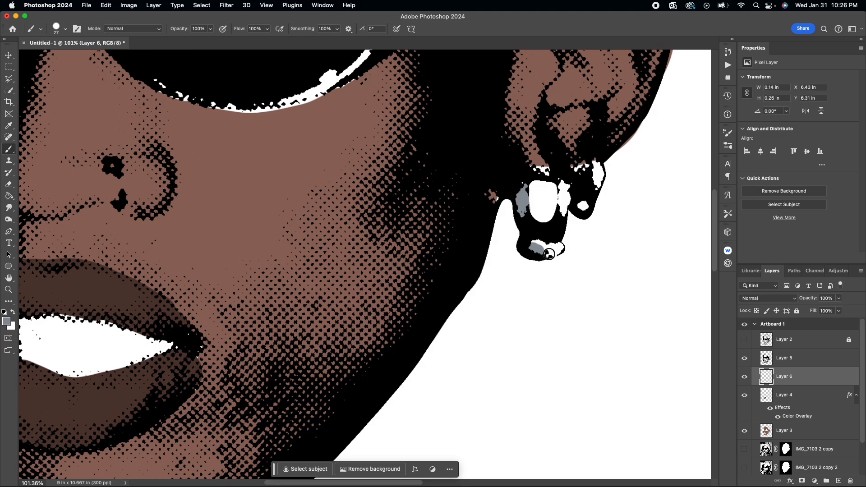
mouse_move(535, 249)
mouse_down()
mouse_move(560, 247)
mouse_move(523, 237)
mouse_up()
scroll(528, 237, up, 3)
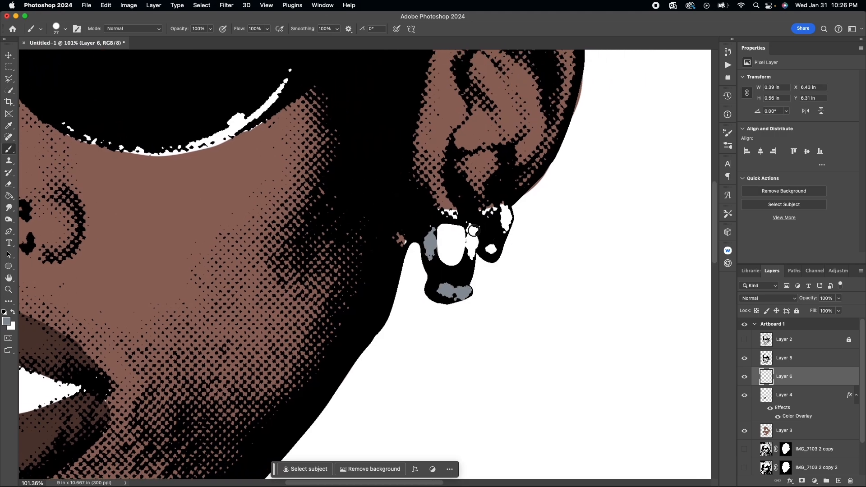
drag(472, 232, 468, 263)
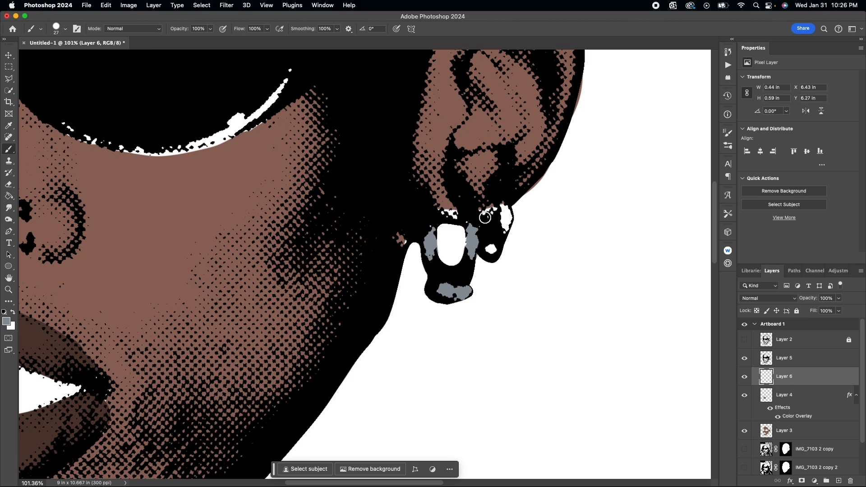
mouse_move(506, 211)
mouse_down()
mouse_move(507, 235)
mouse_move(490, 251)
mouse_up()
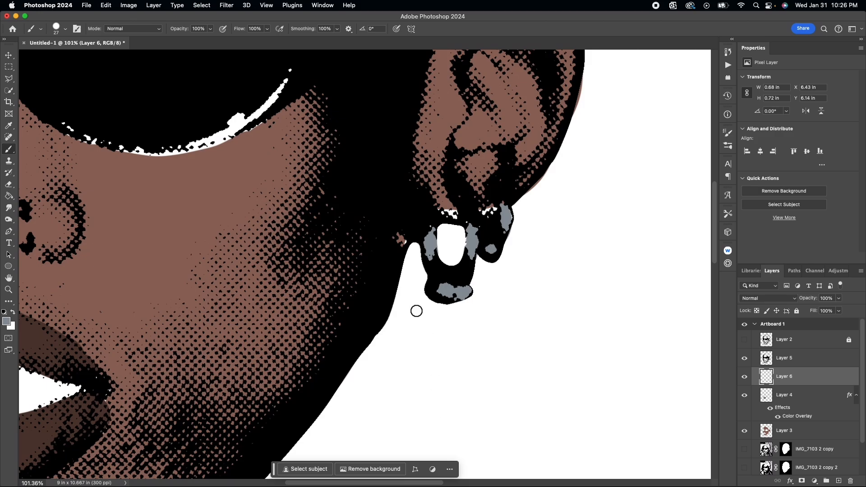
alt+scroll(416, 311, down, 5)
scroll(379, 270, up, 3)
alt+scroll(332, 193, up, 2)
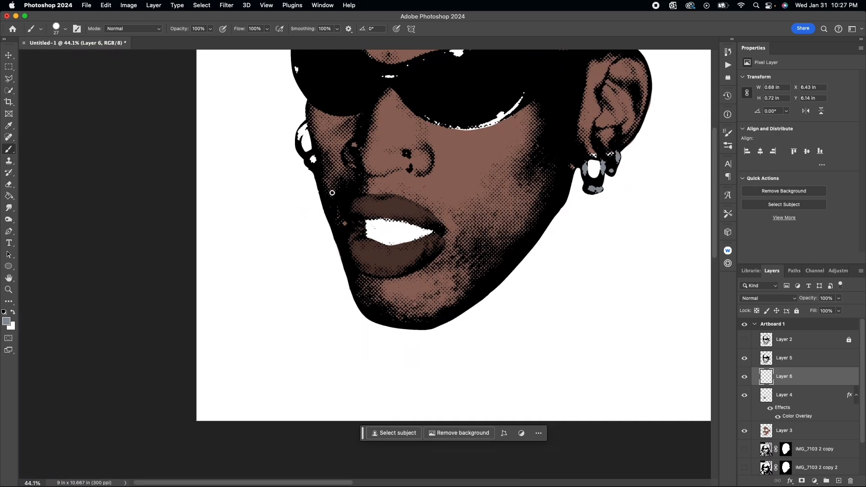
alt+scroll(332, 193, up, 3)
alt+scroll(331, 193, up, 2)
mouse_move(310, 245)
mouse_down()
mouse_move(304, 255)
mouse_move(312, 247)
mouse_up()
mouse_move(288, 158)
mouse_down()
mouse_move(265, 205)
mouse_move(279, 172)
mouse_up()
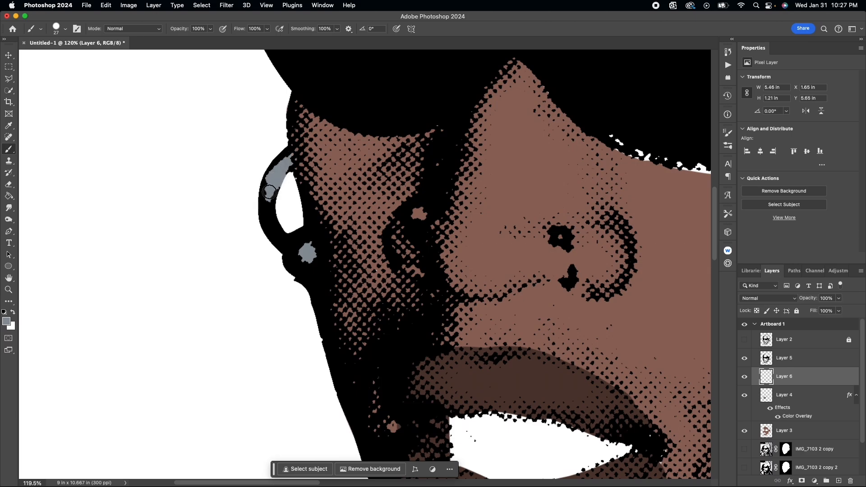
scroll(266, 192, down, 3)
scroll(267, 192, down, 2)
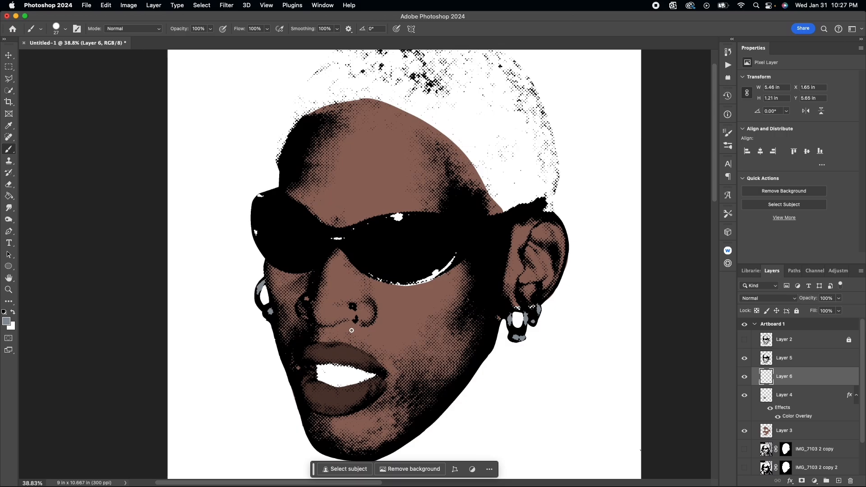
scroll(351, 330, up, 5)
scroll(338, 252, up, 1)
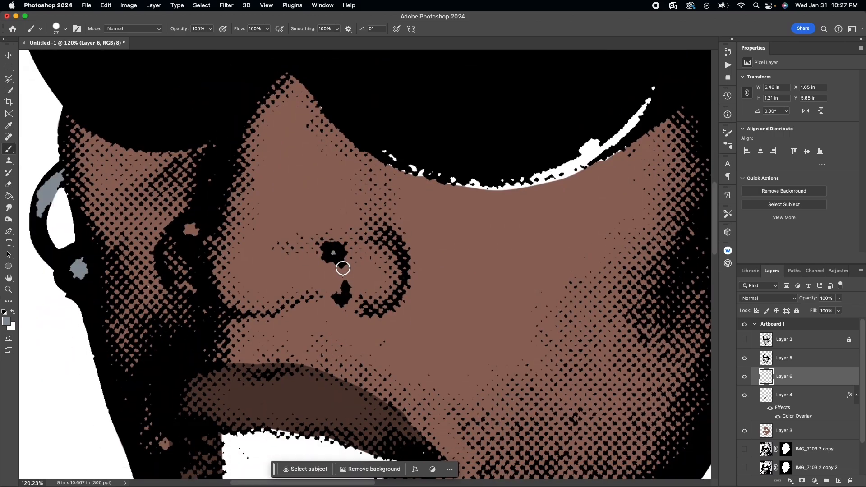
drag(342, 268, 338, 305)
scroll(338, 294, down, 4)
scroll(365, 271, down, 2)
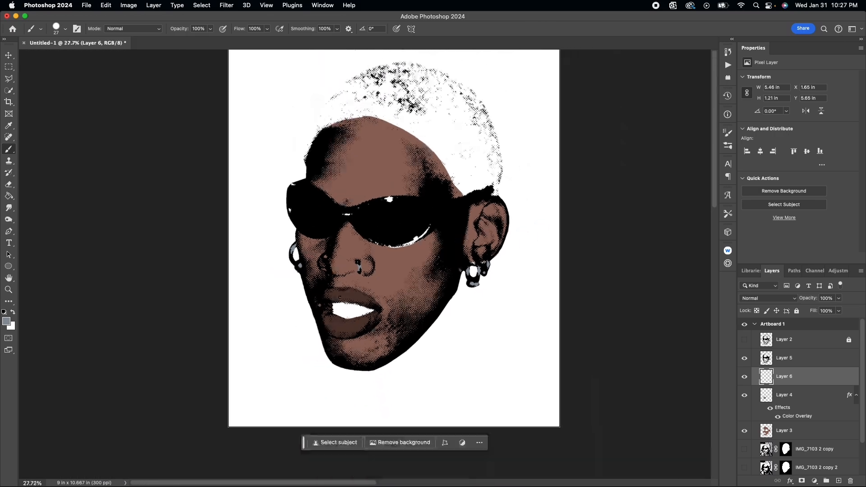
scroll(340, 298, down, 1)
scroll(288, 218, up, 1)
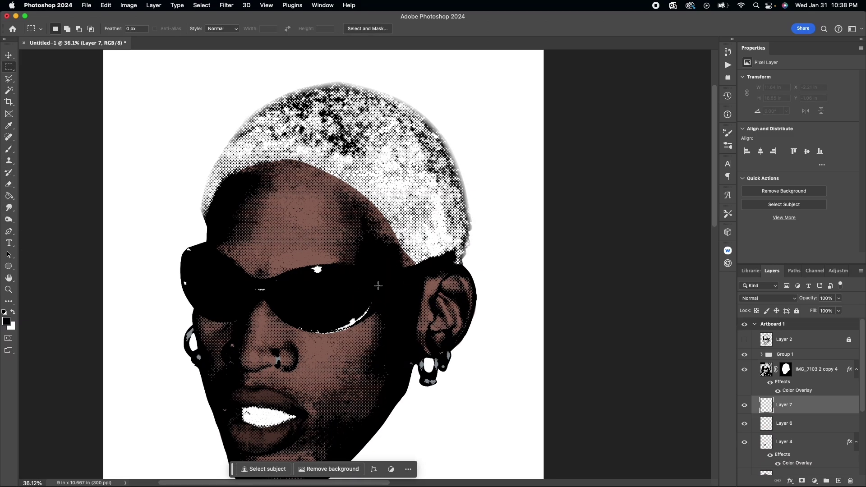
scroll(377, 286, up, 2)
scroll(378, 285, up, 3)
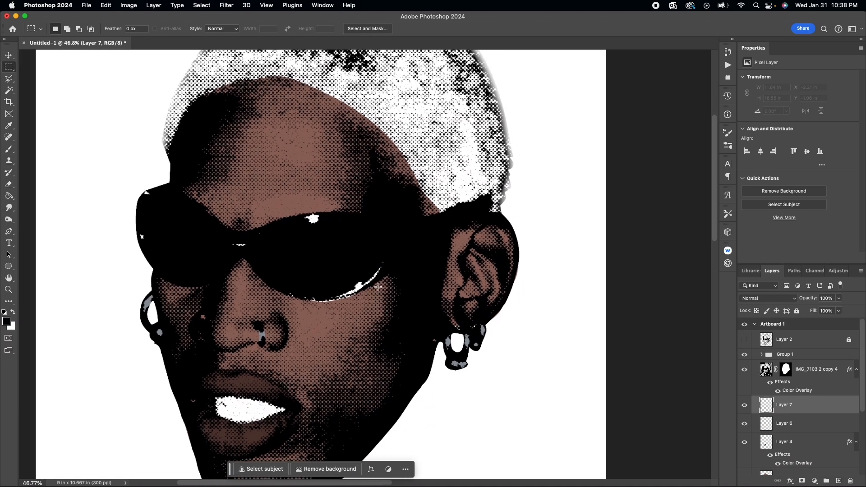
scroll(378, 285, up, 2)
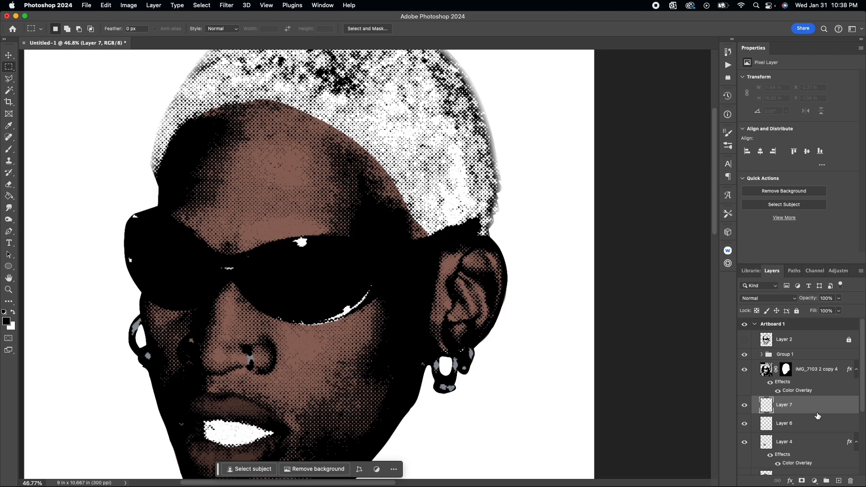
click(744, 405)
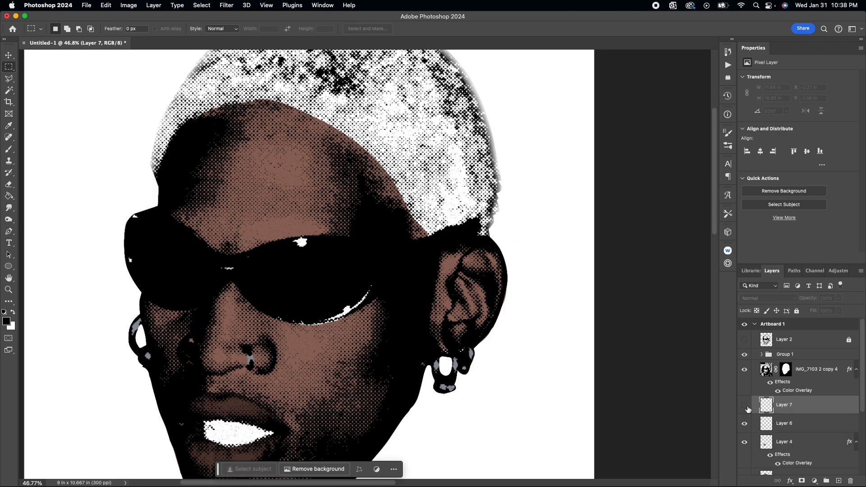
click(744, 405)
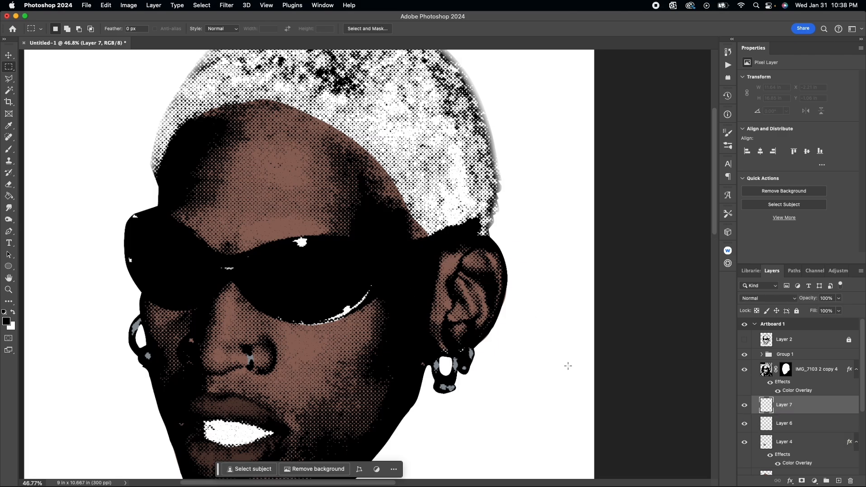
key(b)
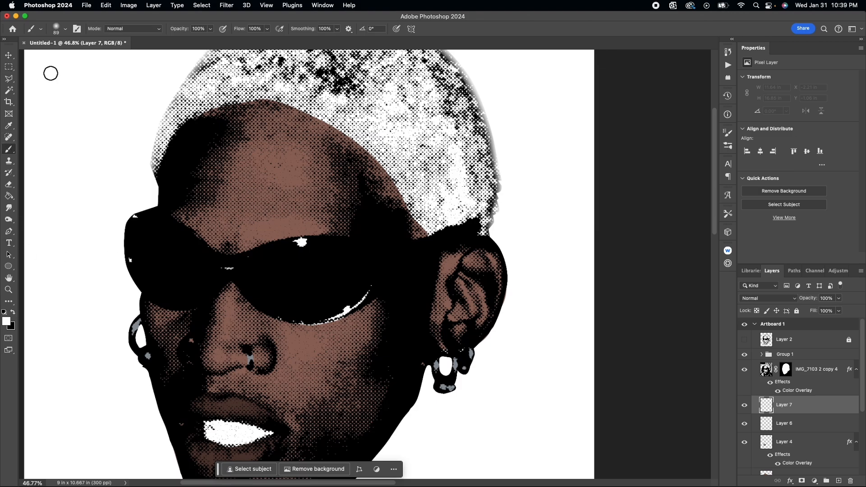
drag(236, 244, 343, 230)
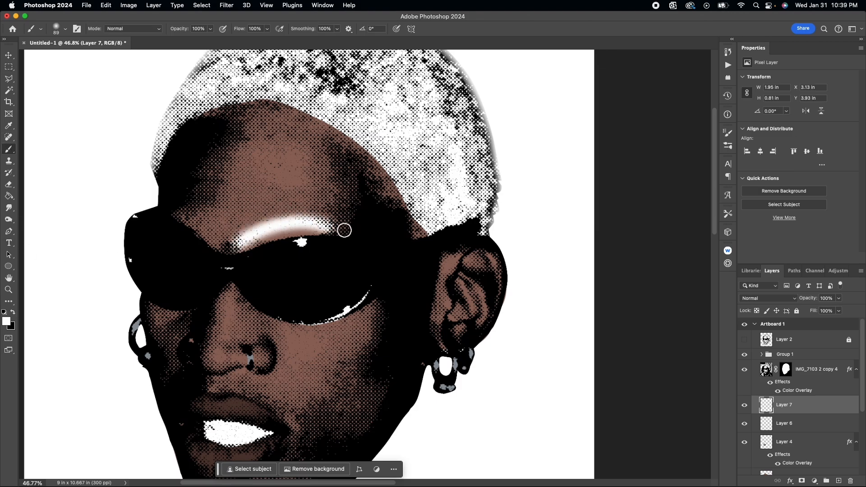
key(super+z)
click(10, 187)
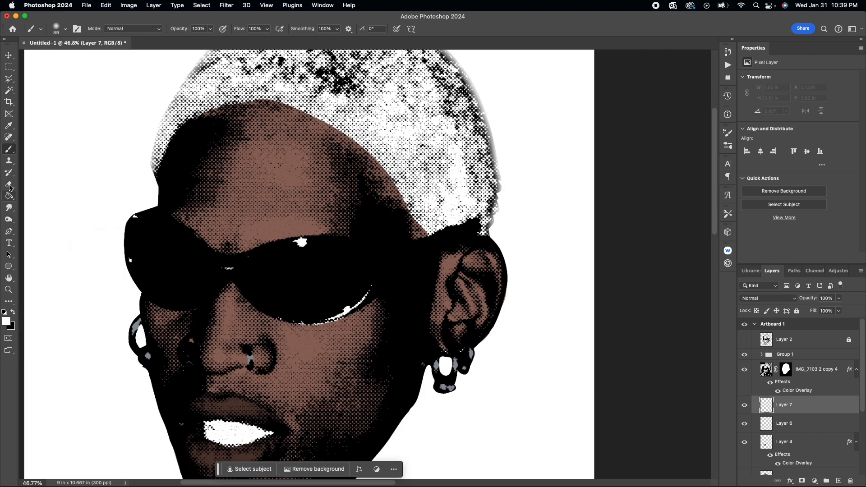
click(10, 125)
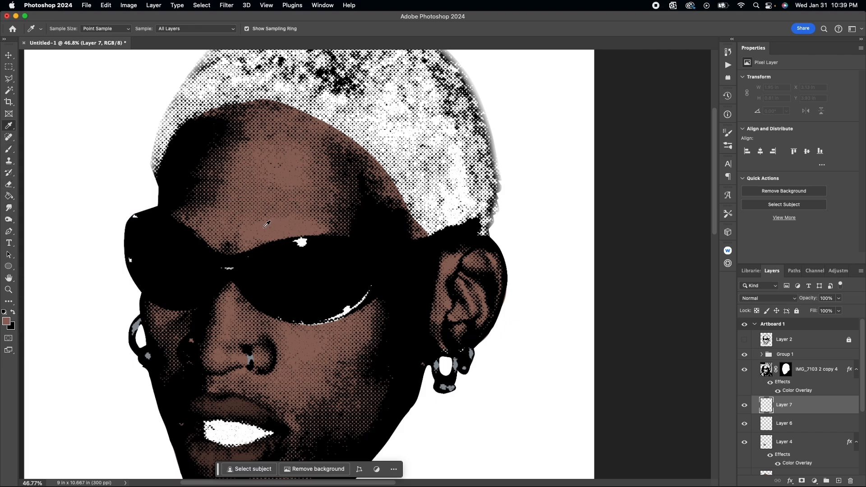
click(7, 323)
click(367, 232)
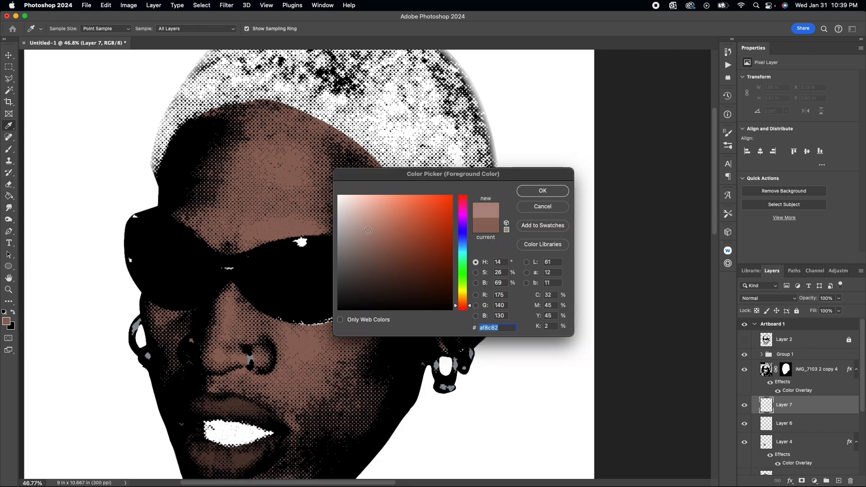
click(530, 193)
click(9, 150)
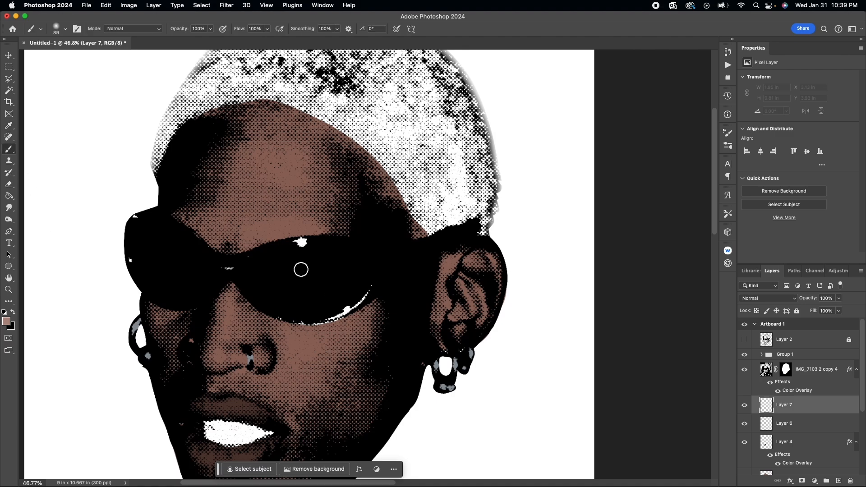
drag(249, 245, 357, 235)
key(super+z)
scroll(781, 391, down, 5)
Step: Show the IMG_7103 2 photo layer in its new place below Layer 7
click(744, 448)
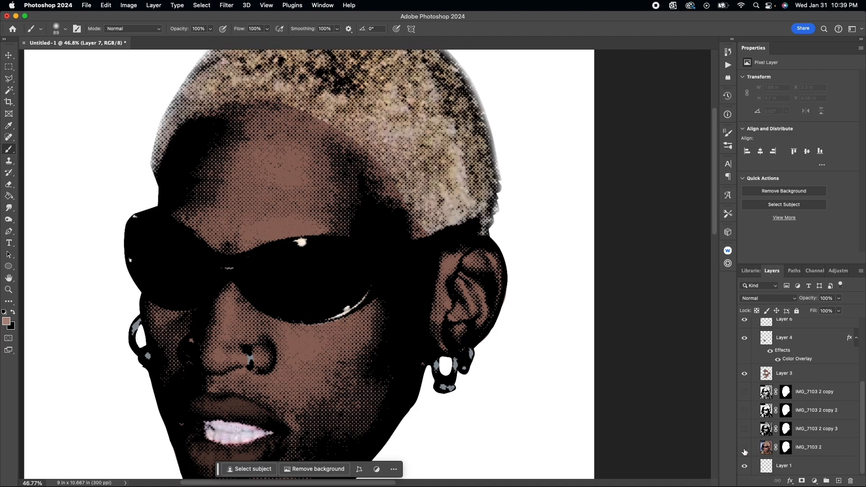
click(744, 449)
scroll(785, 419, up, 5)
drag(805, 446, 813, 385)
click(744, 392)
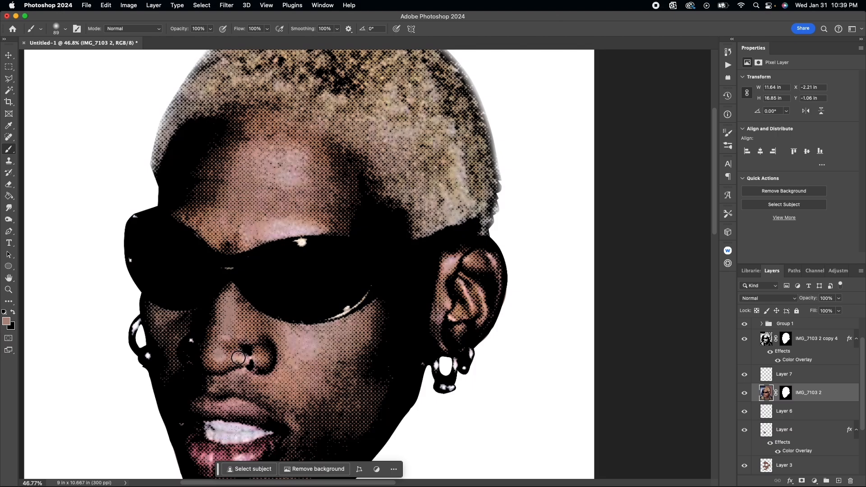
scroll(241, 378, down, 1)
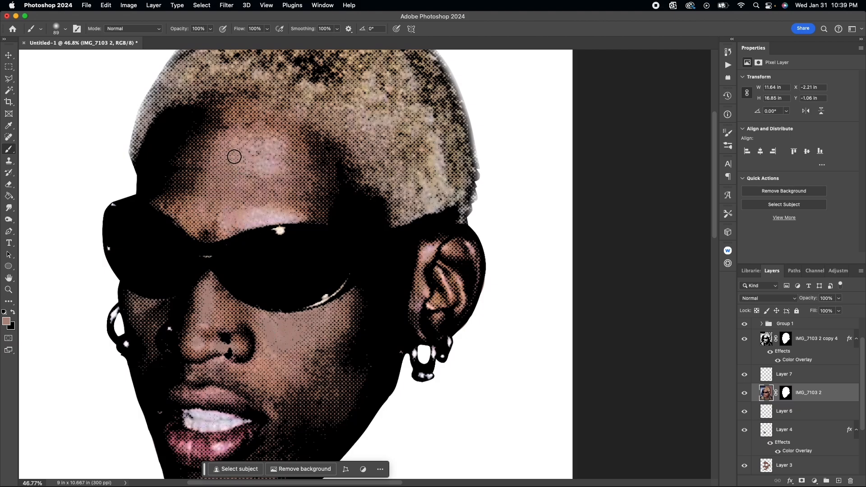
Step: Smooth the colour over the forehead, brow line and ear top; reduce the brush to 47 px
mouse_move(264, 166)
mouse_down()
mouse_move(258, 168)
mouse_move(253, 144)
mouse_up()
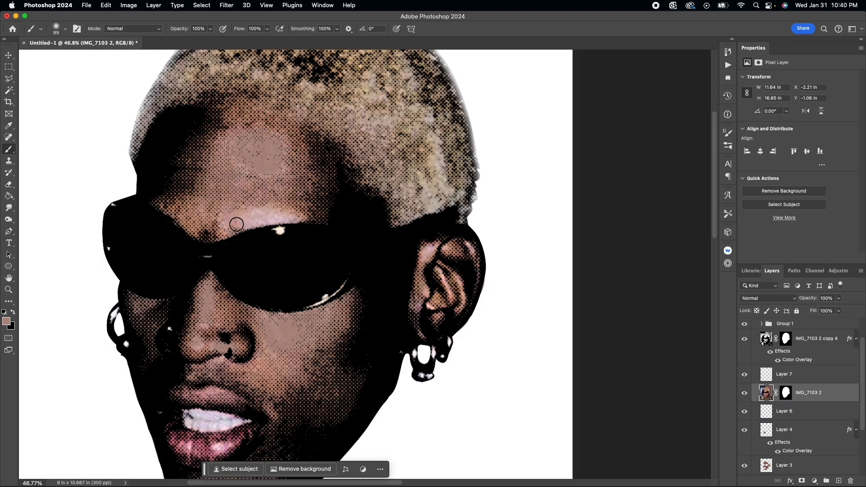
mouse_move(301, 220)
mouse_down()
mouse_move(271, 220)
mouse_move(229, 238)
mouse_up()
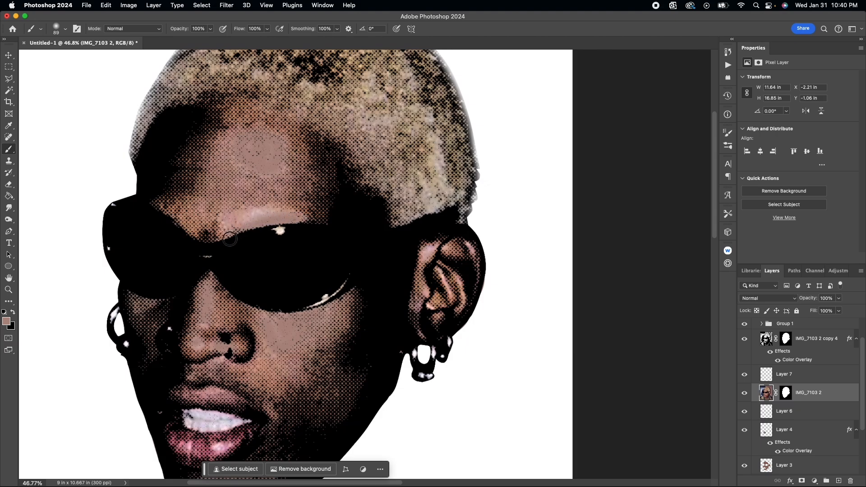
mouse_move(285, 216)
mouse_down()
mouse_move(227, 223)
mouse_move(235, 232)
mouse_up()
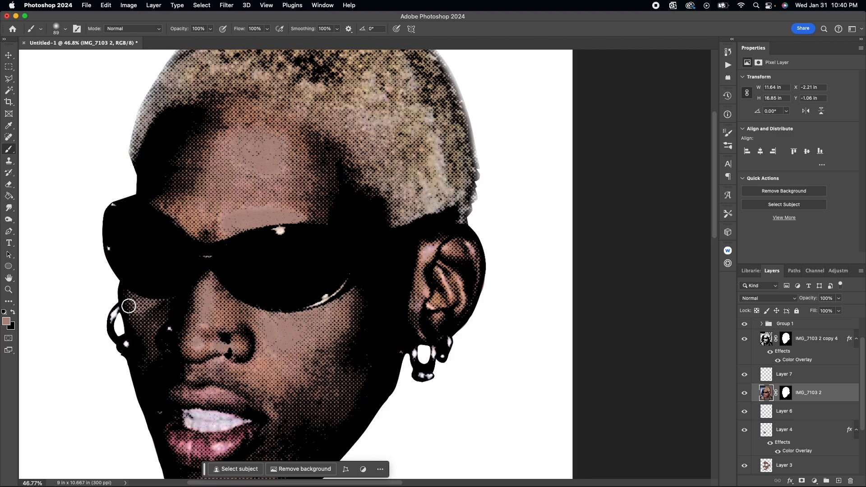
drag(448, 251, 427, 255)
click(61, 29)
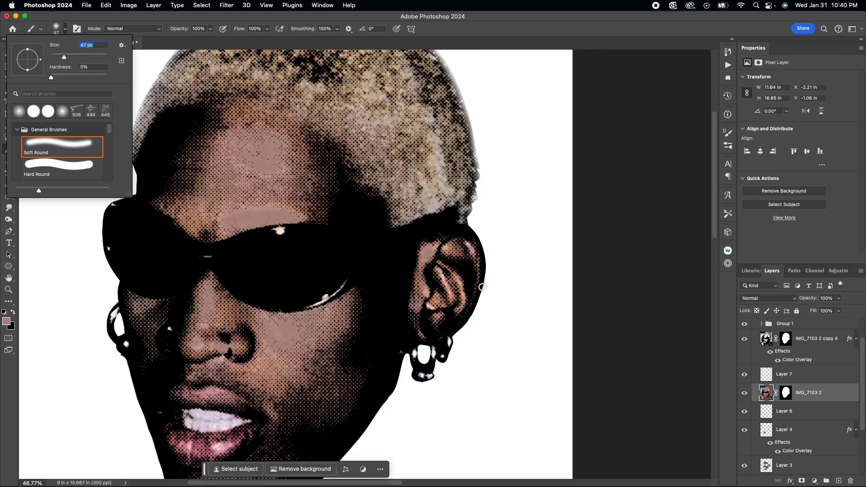
key(Return)
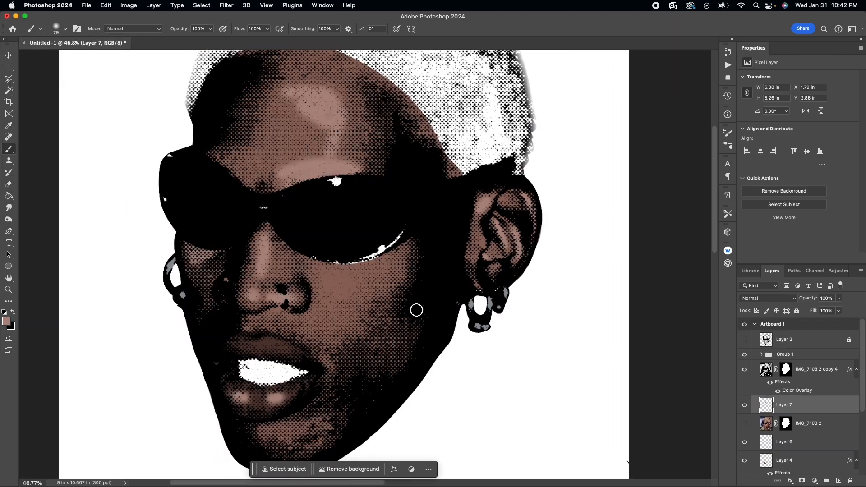
scroll(324, 165, up, 3)
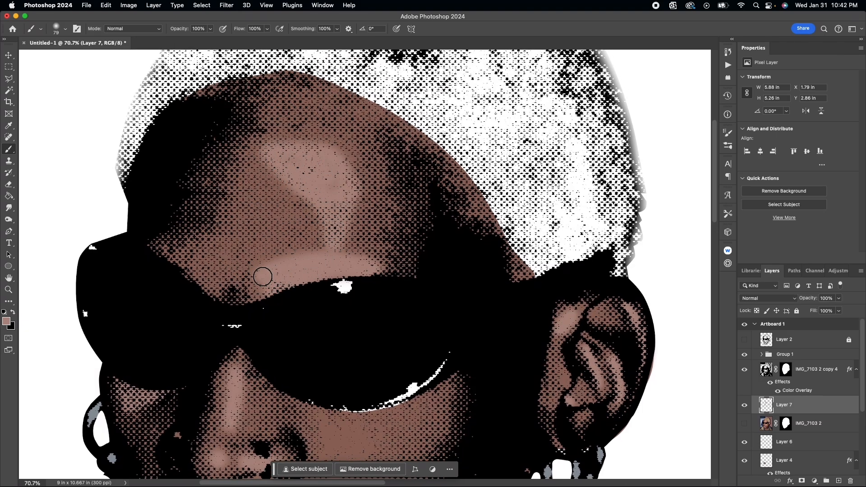
Step: Fit the artboard in view and select Layer 4 with the Move tool
key(super+0)
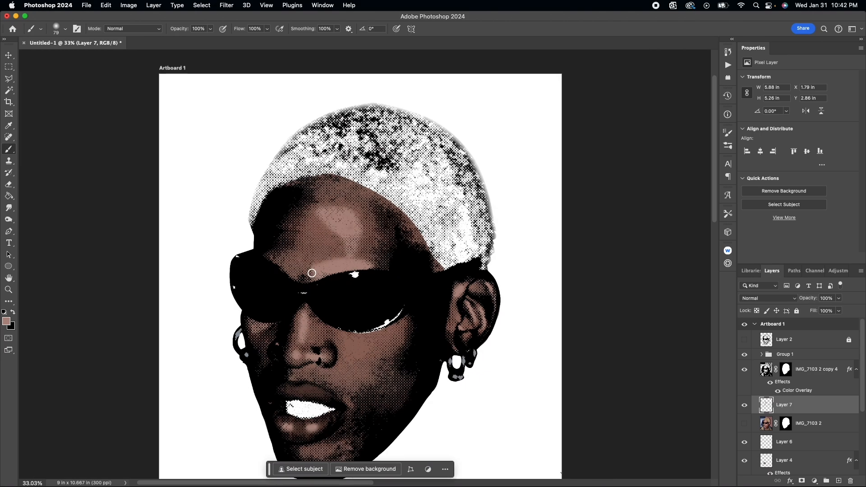
scroll(409, 228, up, 3)
scroll(410, 228, up, 2)
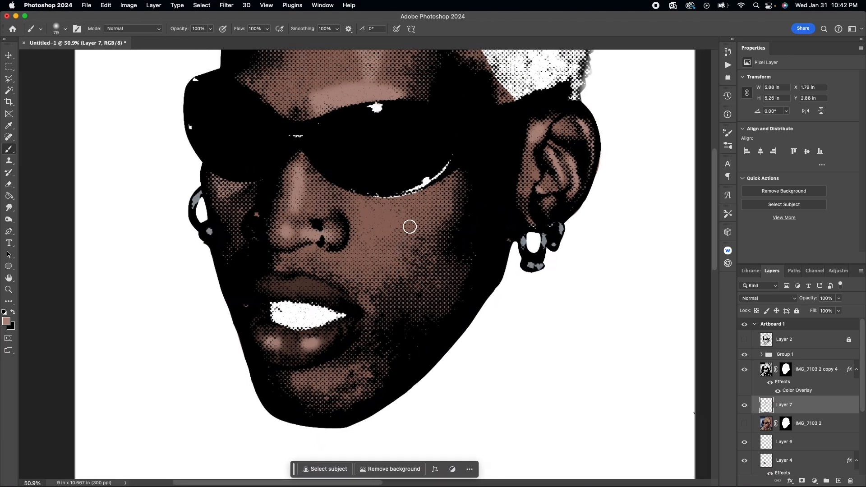
scroll(409, 227, down, 3)
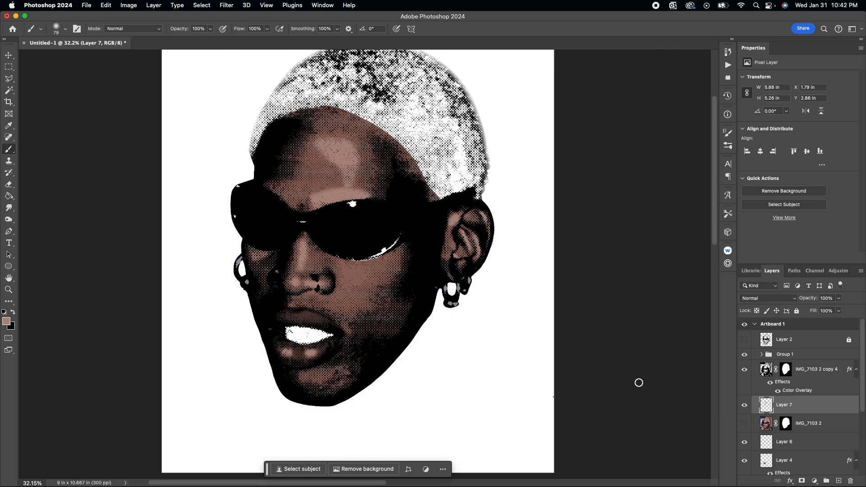
click(10, 55)
click(308, 320)
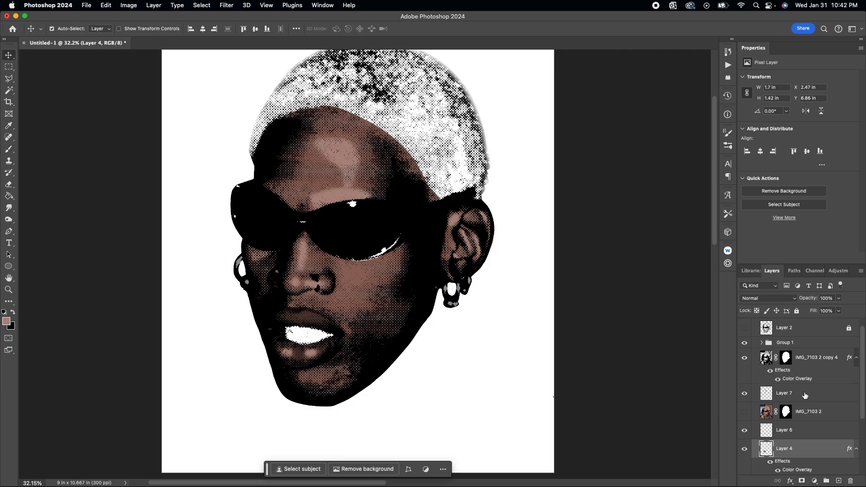
scroll(817, 463, down, 2)
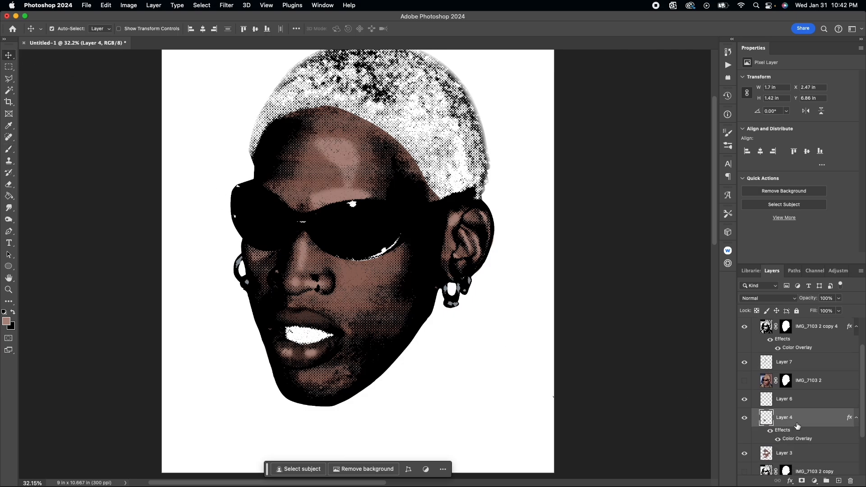
Step: Duplicate Layer 4, erase the lips on the copy, and show Layer 4 again
key(super+j)
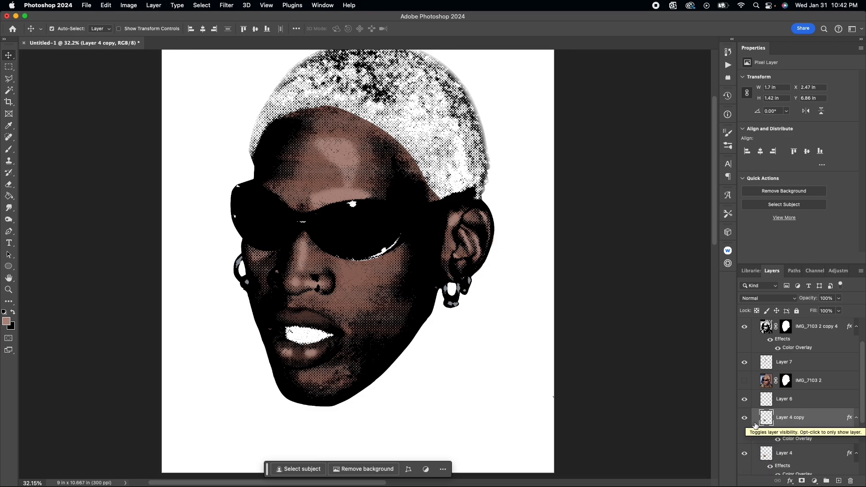
click(744, 454)
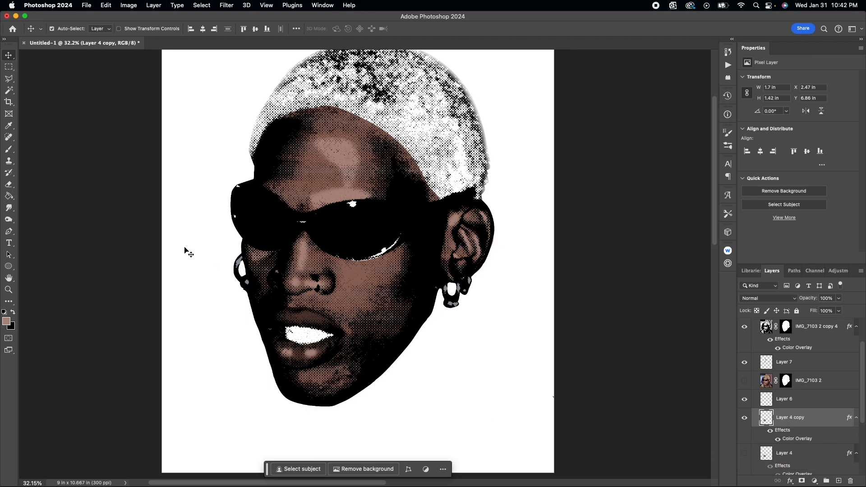
click(9, 183)
scroll(352, 271, up, 5)
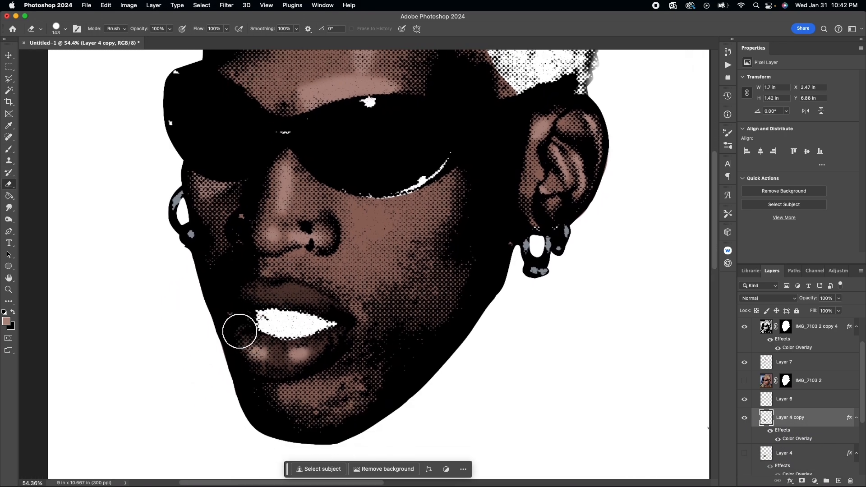
click(243, 347)
mouse_move(243, 347)
mouse_down()
mouse_move(345, 338)
mouse_move(318, 336)
mouse_move(342, 345)
mouse_up()
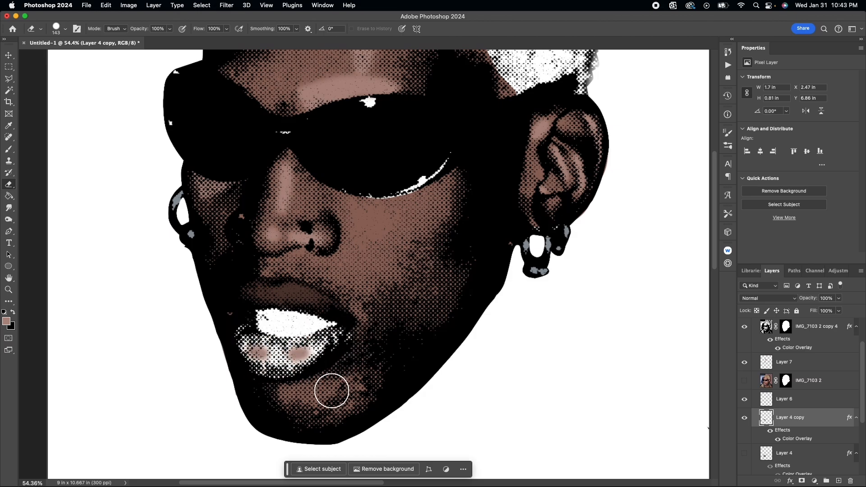
click(9, 55)
scroll(765, 372, down, 2)
click(744, 421)
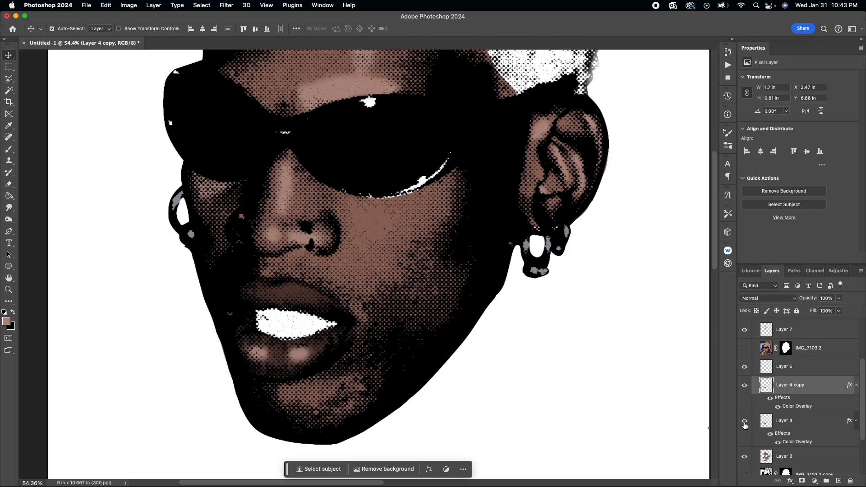
Step: Change Layer 4's Color Overlay to a muted mauve (#7c6575) tinting the lips purplish
double_click(793, 441)
click(610, 195)
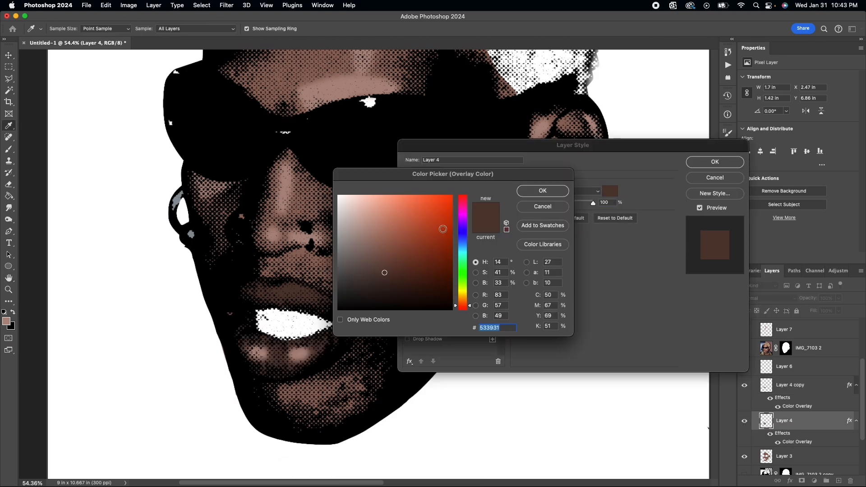
drag(463, 213, 462, 222)
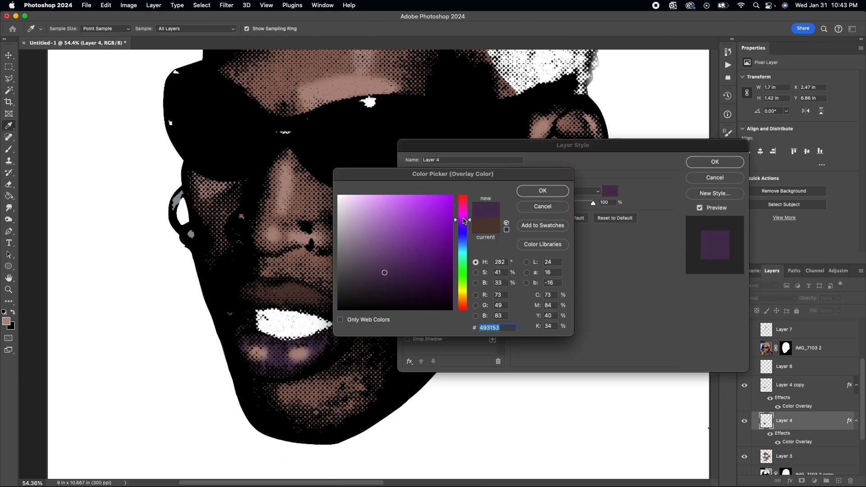
drag(462, 303, 462, 218)
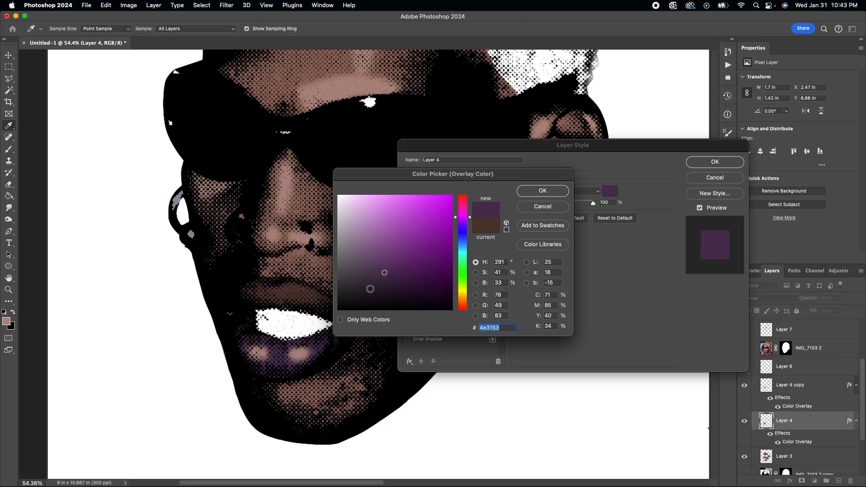
drag(370, 288, 366, 275)
drag(465, 218, 464, 215)
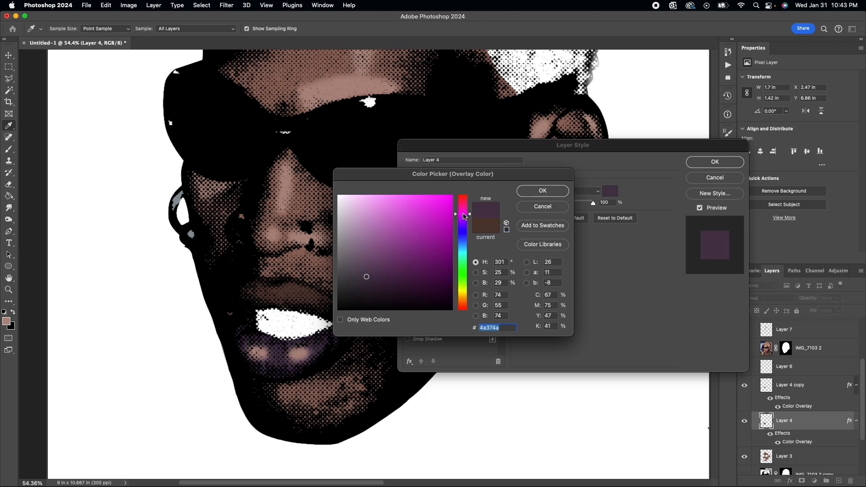
drag(366, 276, 364, 251)
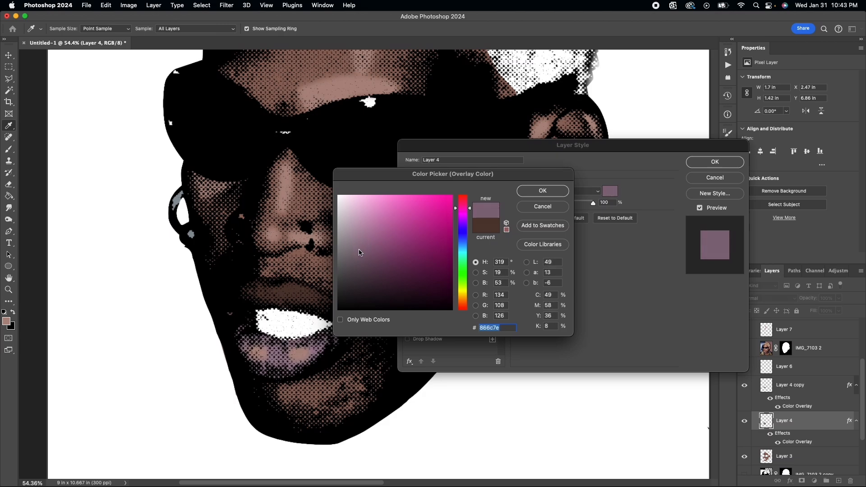
mouse_move(360, 248)
mouse_down()
mouse_move(356, 255)
mouse_move(349, 237)
mouse_move(363, 254)
mouse_up()
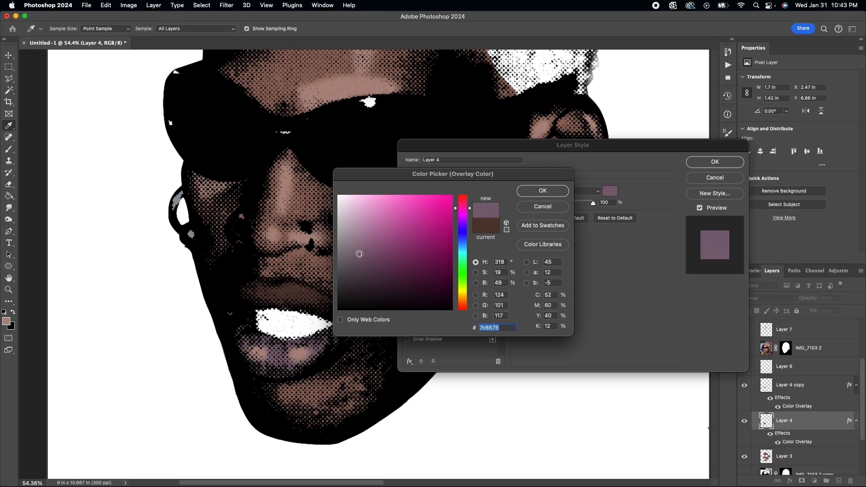
click(543, 190)
Step: Apply the style, then add a new layer named 'hair' near the highlights layer
click(714, 162)
scroll(404, 319, down, 5)
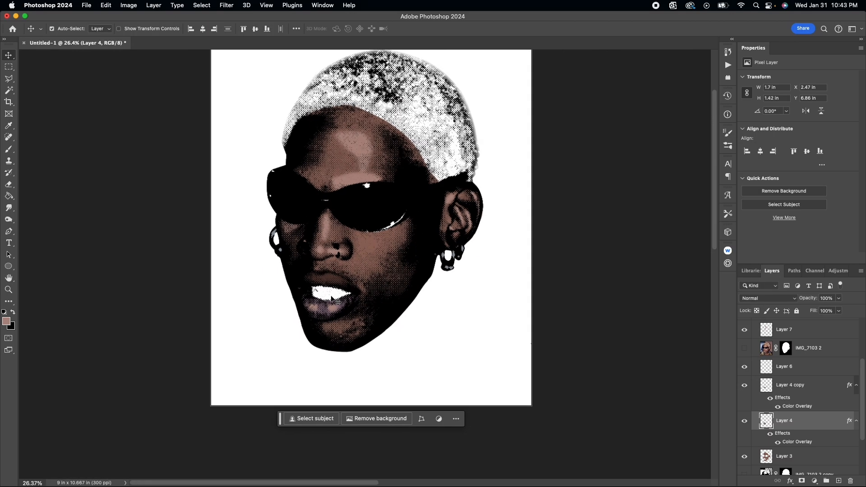
scroll(404, 319, up, 5)
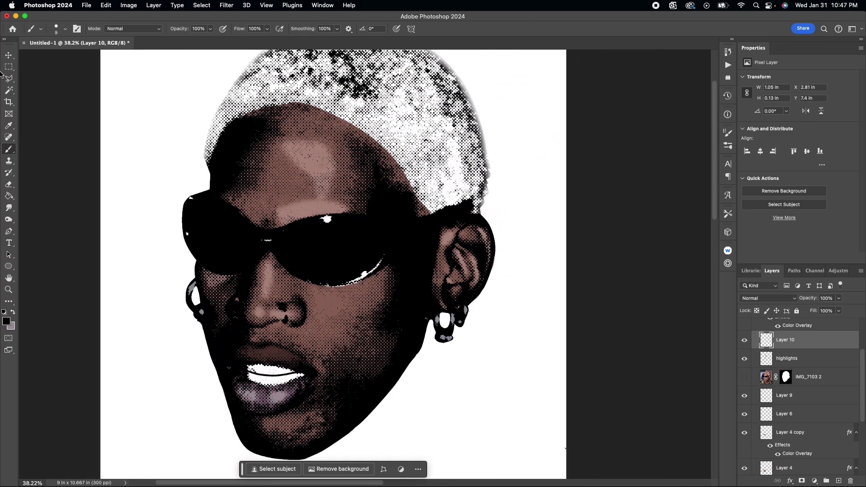
click(9, 57)
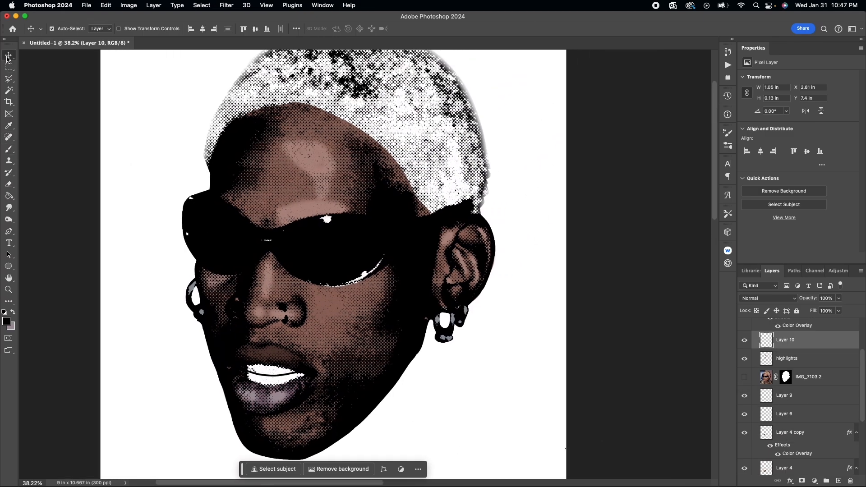
scroll(352, 271, up, 2)
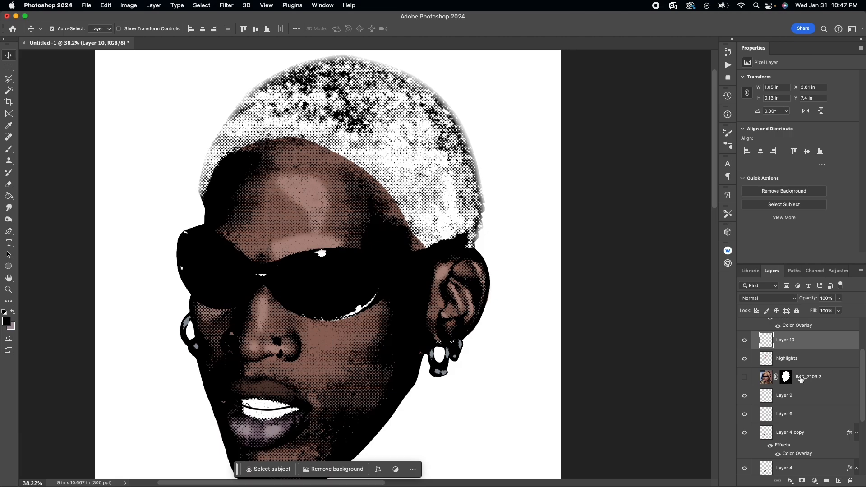
click(786, 358)
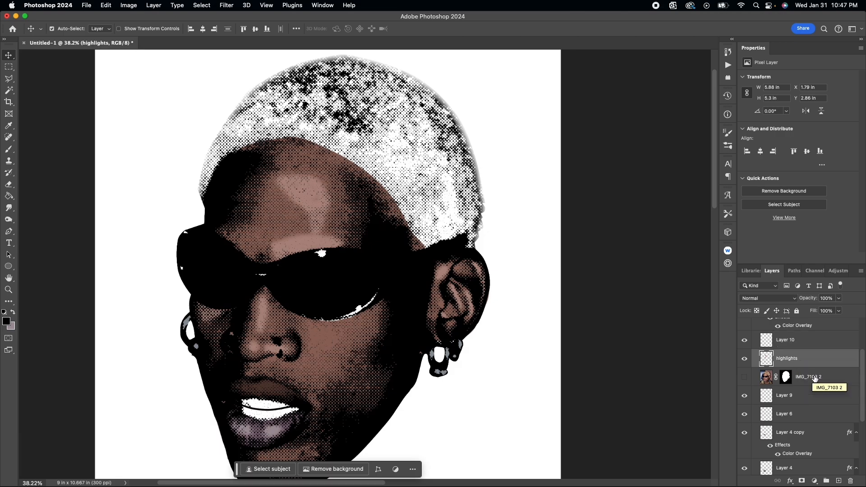
super+click(839, 480)
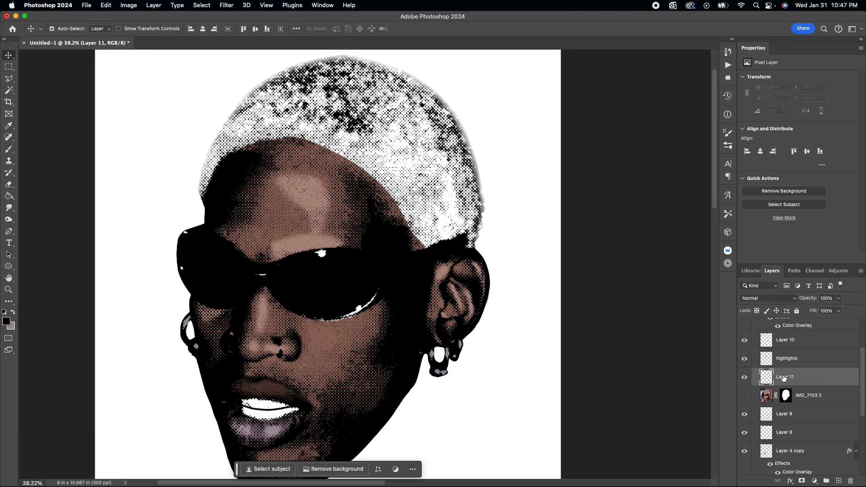
text(r)
key(Return)
Step: Set a tan foreground colour and ready a large hard round brush
click(5, 321)
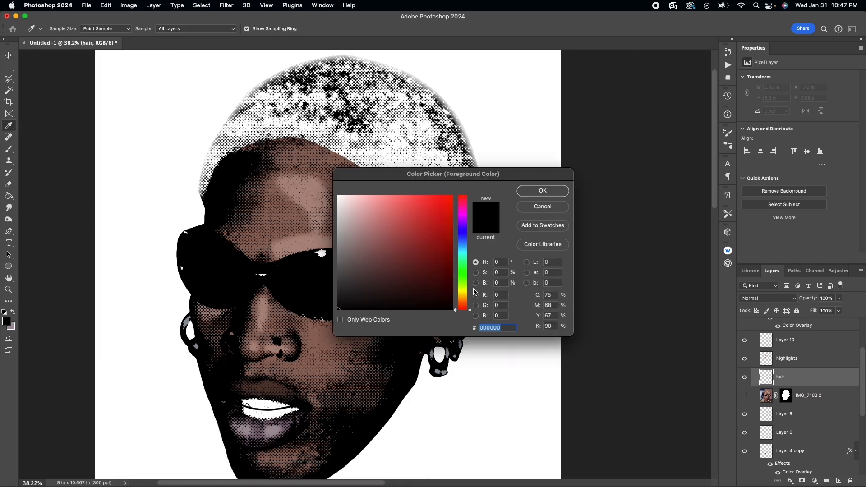
click(462, 297)
mouse_move(349, 270)
mouse_down()
mouse_move(373, 237)
mouse_move(355, 231)
mouse_up()
click(542, 190)
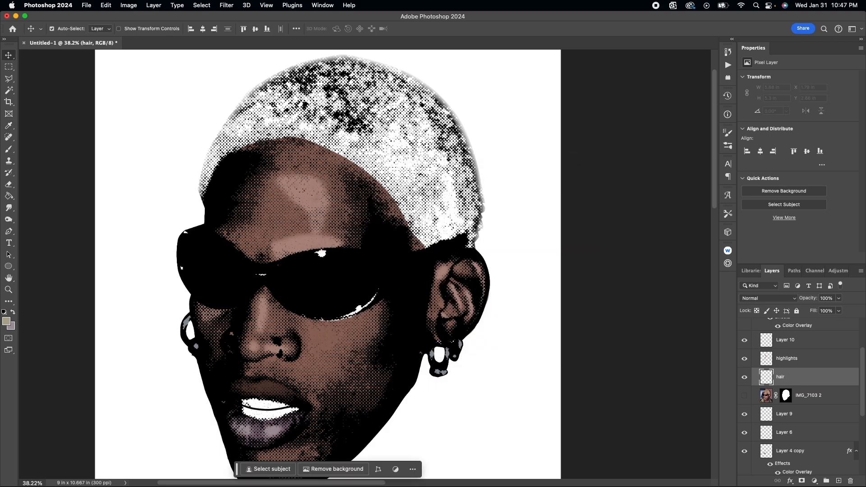
click(9, 150)
click(65, 29)
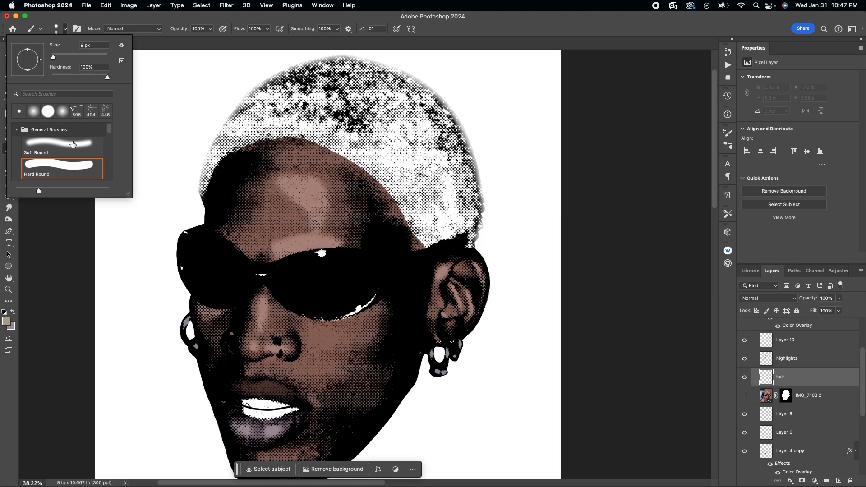
drag(53, 57, 87, 56)
Step: Paint the white halftone hair tan and move the hair layer beneath Layer 3
drag(210, 183, 275, 98)
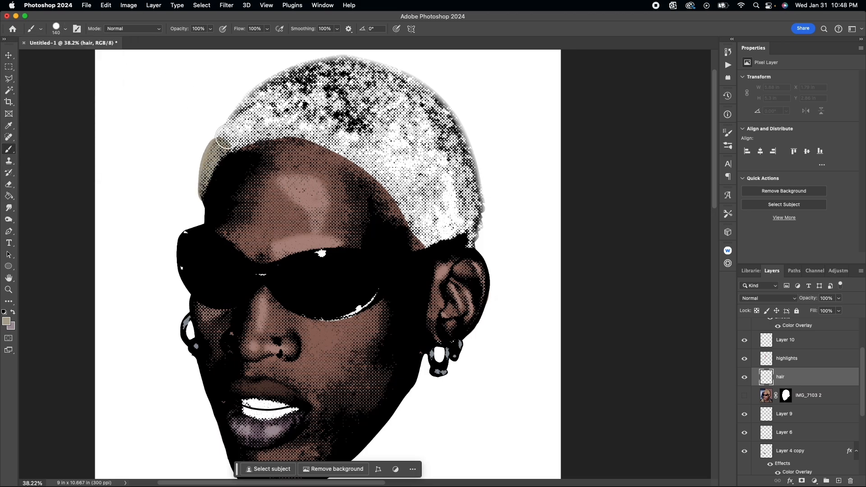
drag(240, 146, 332, 138)
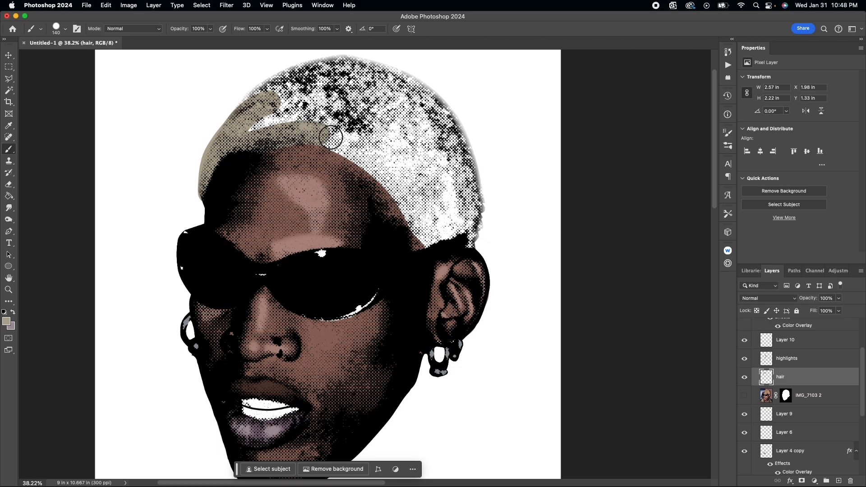
scroll(799, 404, down, 3)
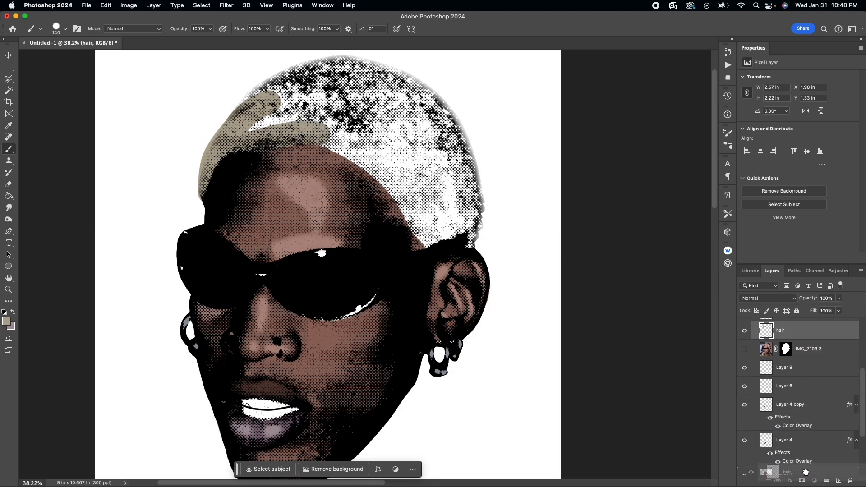
drag(799, 332, 788, 466)
drag(788, 387, 790, 413)
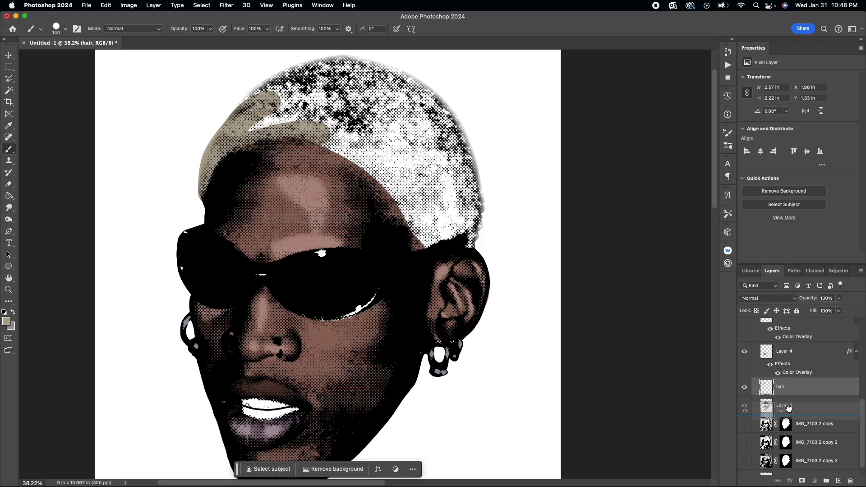
drag(371, 172, 443, 239)
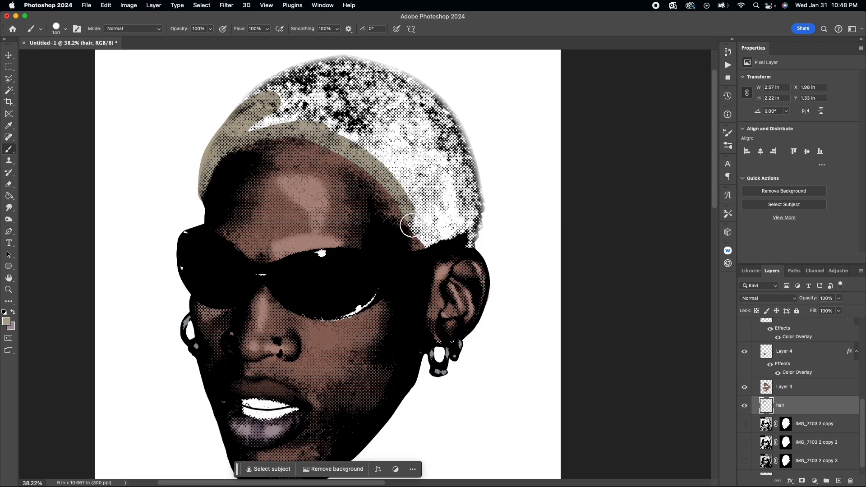
mouse_move(271, 111)
mouse_down()
mouse_move(254, 108)
mouse_move(449, 205)
mouse_up()
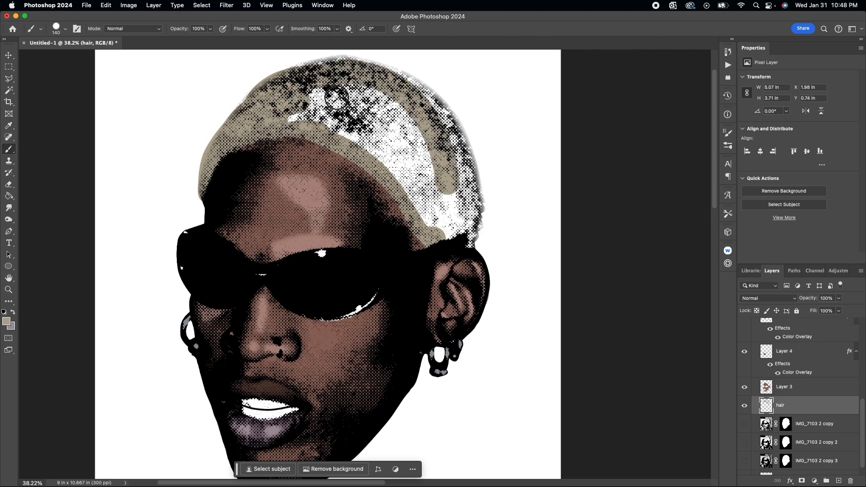
mouse_move(275, 122)
mouse_down()
mouse_move(422, 159)
mouse_move(289, 119)
mouse_move(379, 156)
mouse_move(426, 216)
mouse_move(460, 237)
mouse_move(467, 170)
mouse_move(398, 91)
mouse_up()
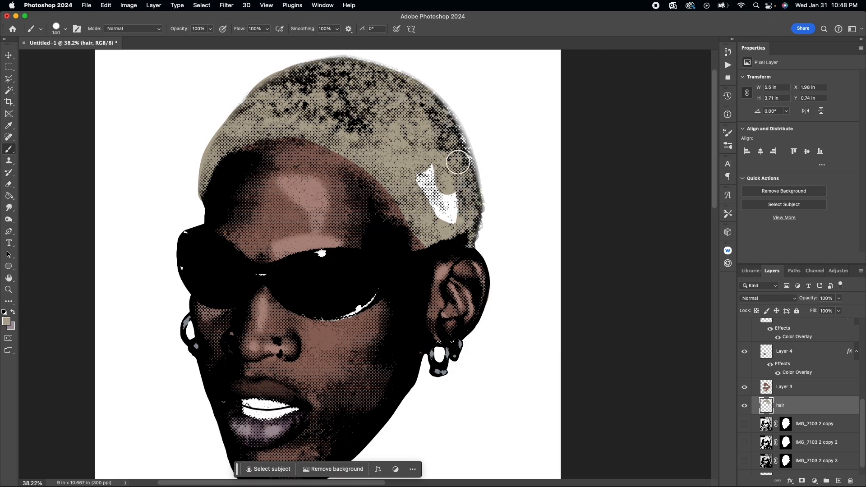
mouse_move(406, 88)
mouse_down()
mouse_move(459, 166)
mouse_move(436, 223)
mouse_up()
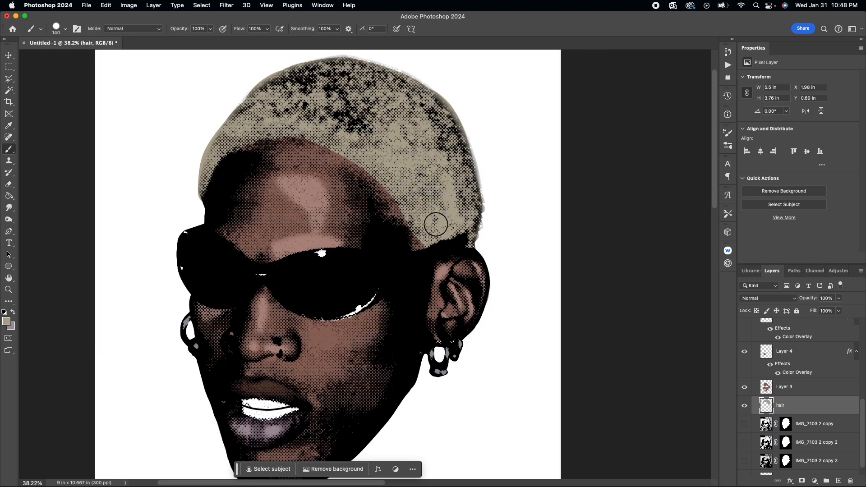
scroll(339, 203, down, 2)
scroll(338, 203, up, 5)
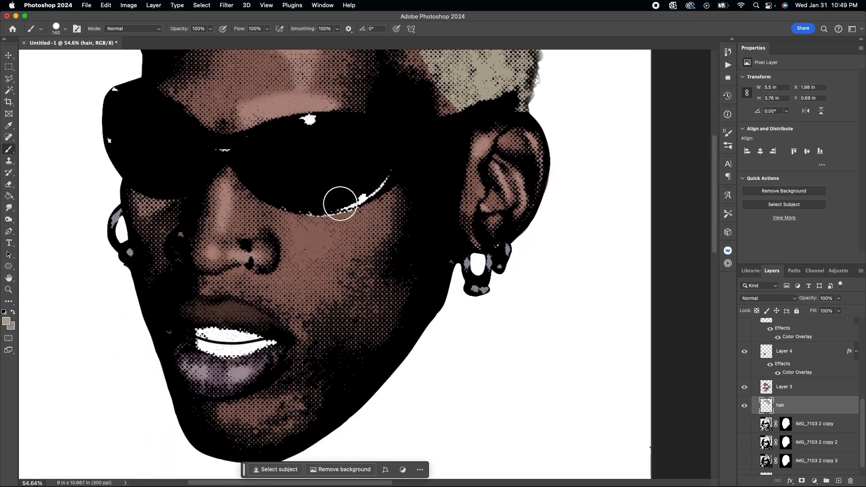
scroll(341, 202, down, 2)
scroll(341, 203, down, 2)
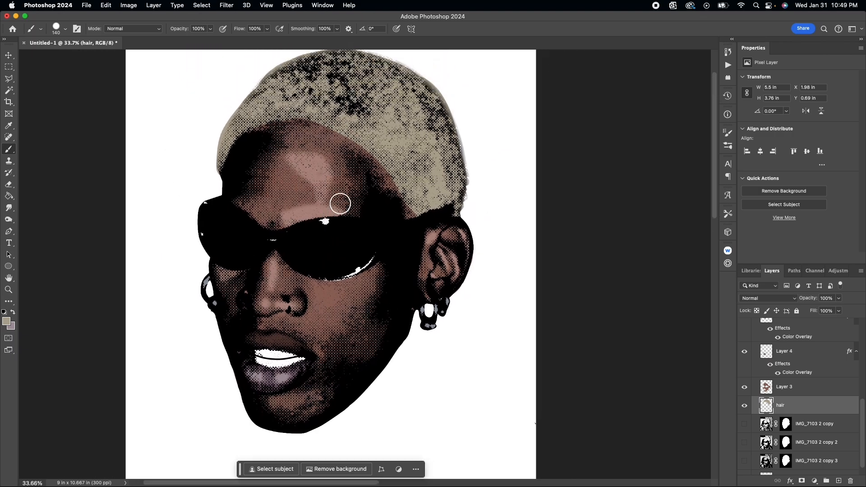
scroll(340, 203, up, 2)
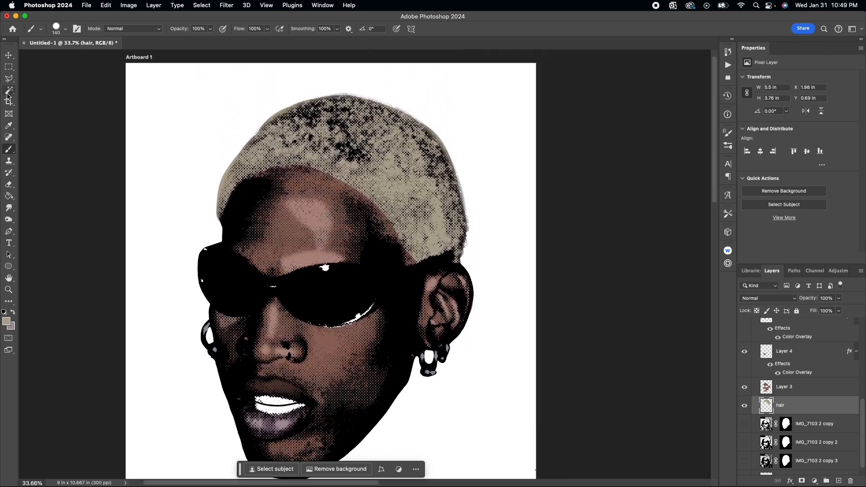
Step: Add a new layer above hair and set the foreground colour to green
click(838, 479)
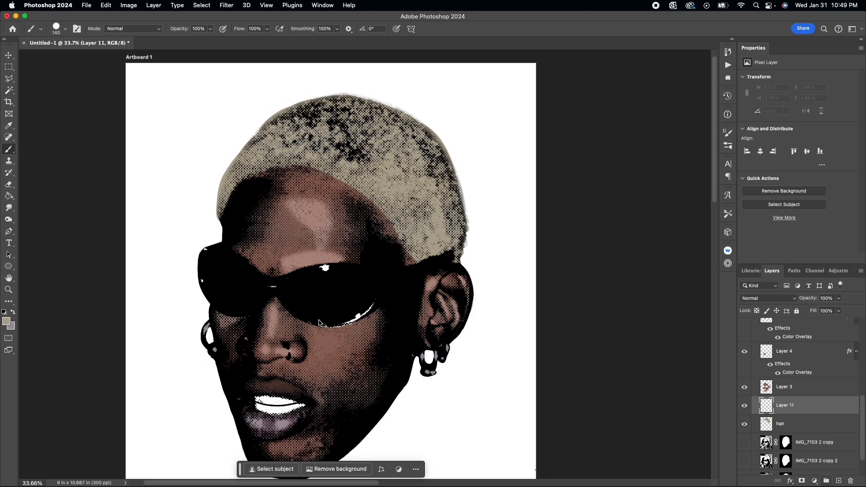
click(8, 323)
drag(462, 280, 461, 268)
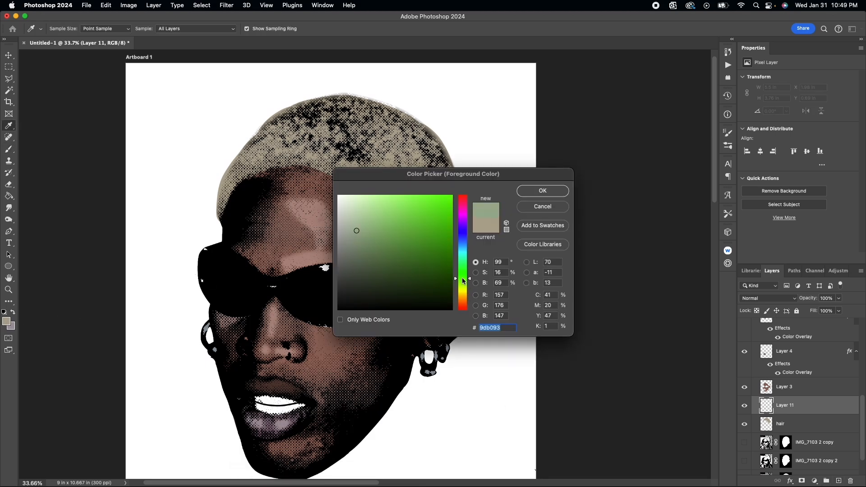
click(379, 229)
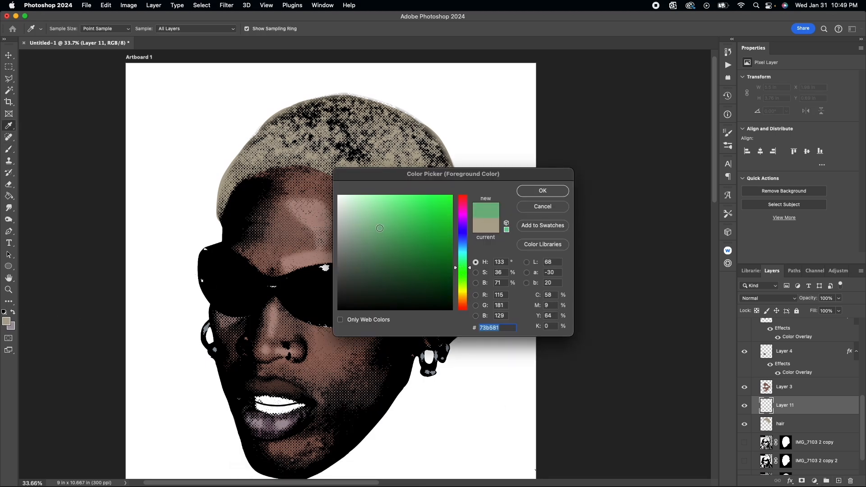
Step: Tint the upper-left hair green with the Soft Round brush, then add another new layer
click(542, 190)
key(b)
click(56, 28)
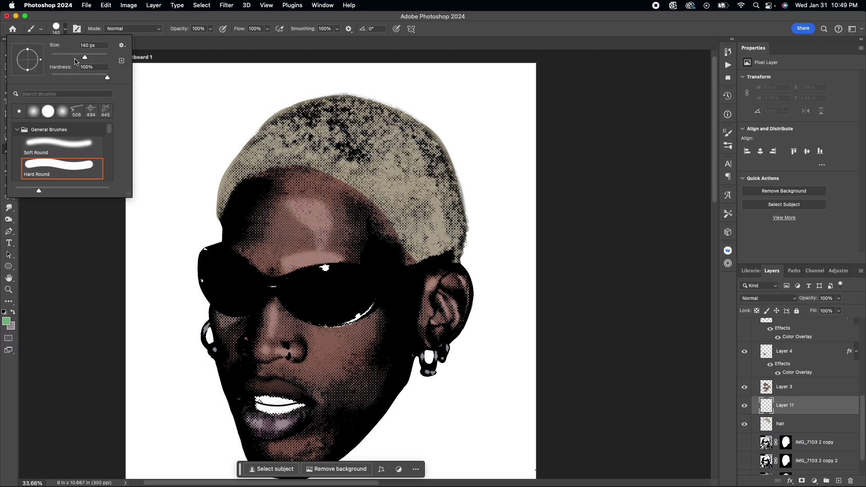
click(61, 149)
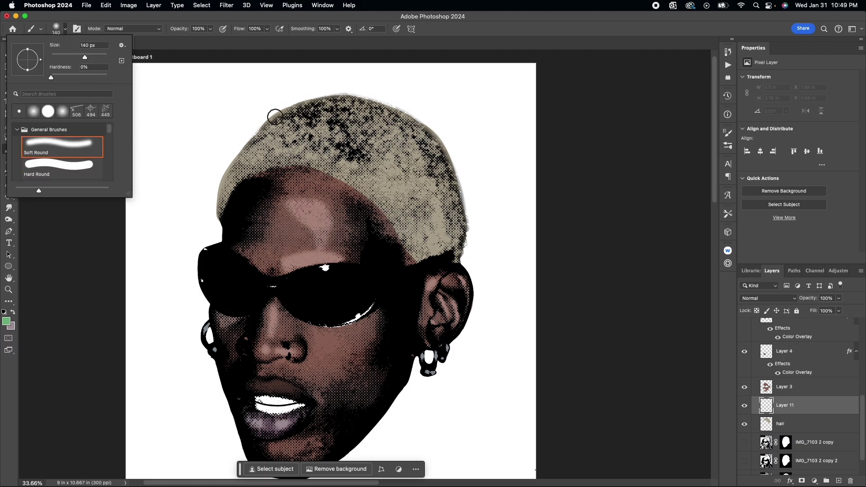
click(348, 110)
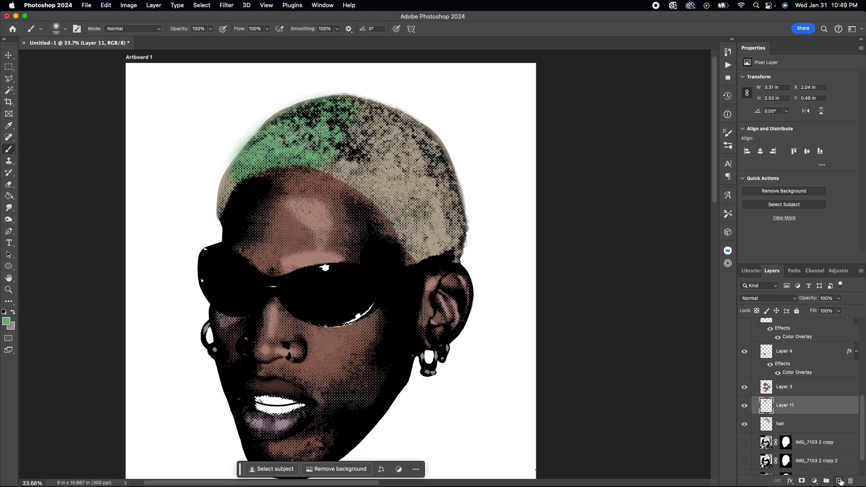
click(840, 480)
Step: Set the foreground to purple and paint the top and right side of the hair purple
click(8, 315)
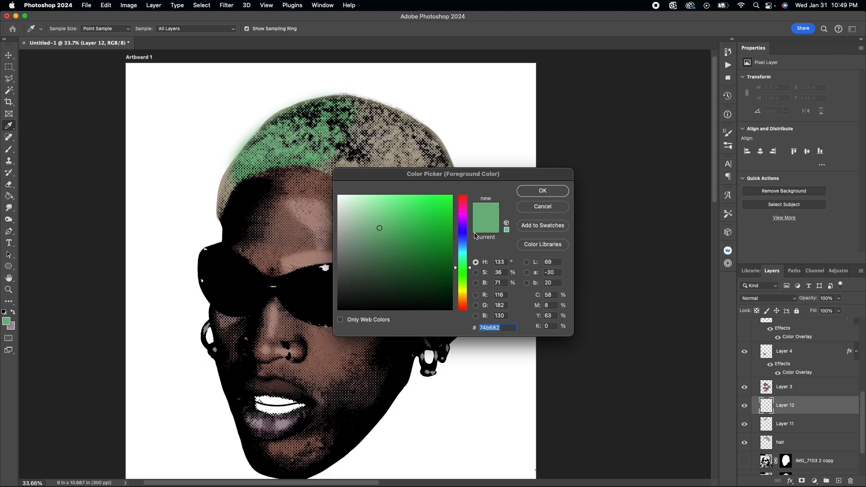
click(464, 221)
click(542, 191)
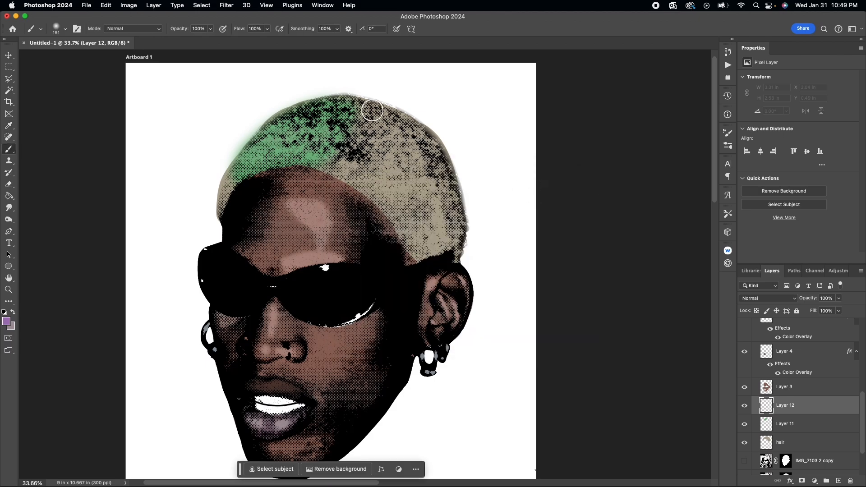
drag(372, 110, 357, 143)
mouse_move(325, 182)
mouse_down()
mouse_move(373, 113)
mouse_move(345, 184)
mouse_move(436, 227)
mouse_move(375, 146)
mouse_move(436, 213)
mouse_up()
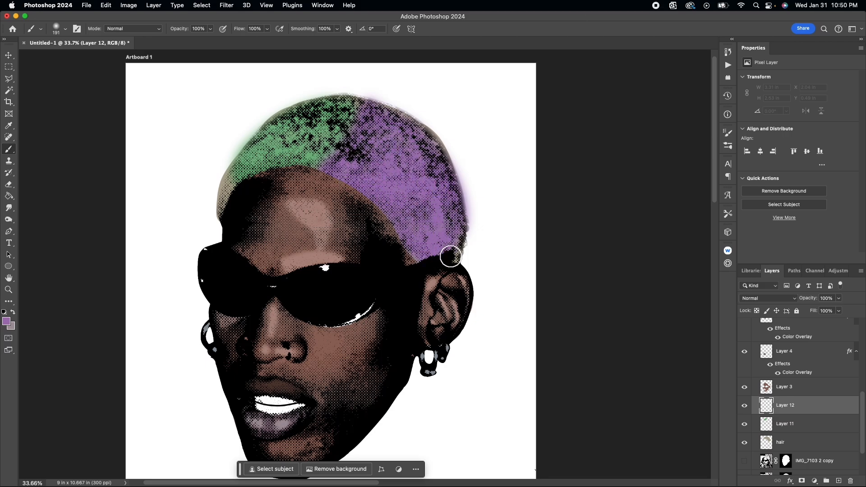
click(449, 256)
scroll(324, 219, down, 2)
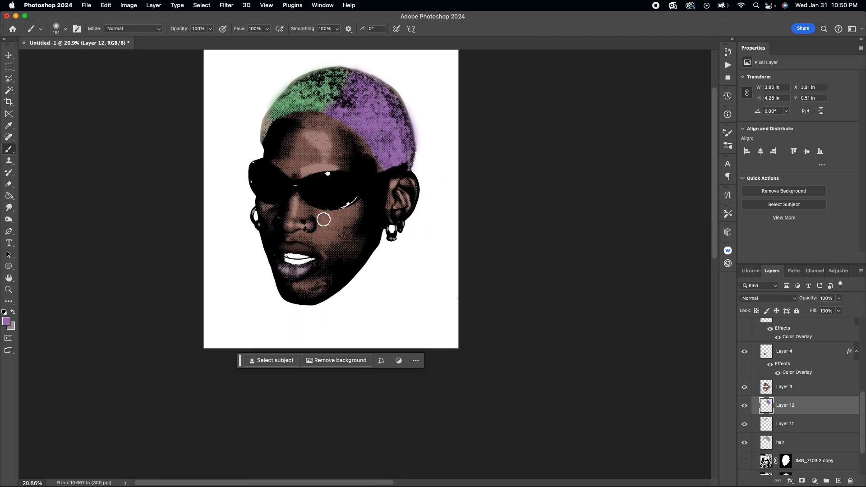
scroll(324, 219, up, 3)
scroll(324, 219, up, 3)
scroll(323, 219, up, 3)
scroll(324, 218, down, 3)
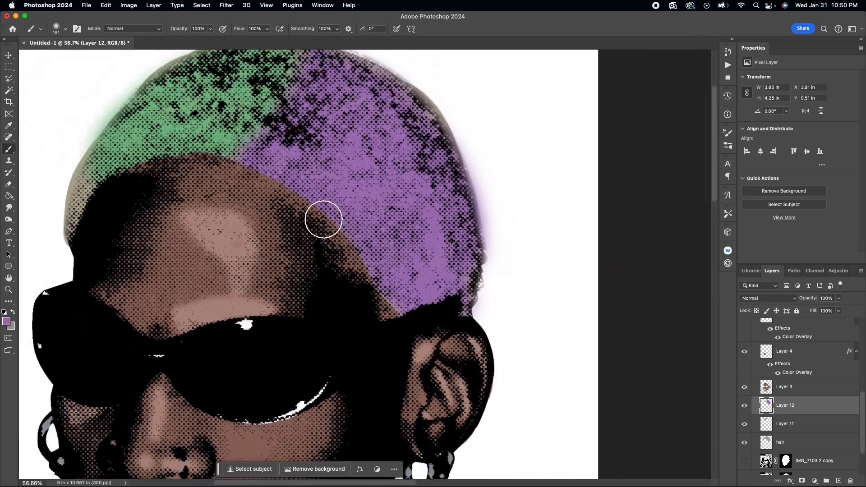
scroll(324, 219, up, 1)
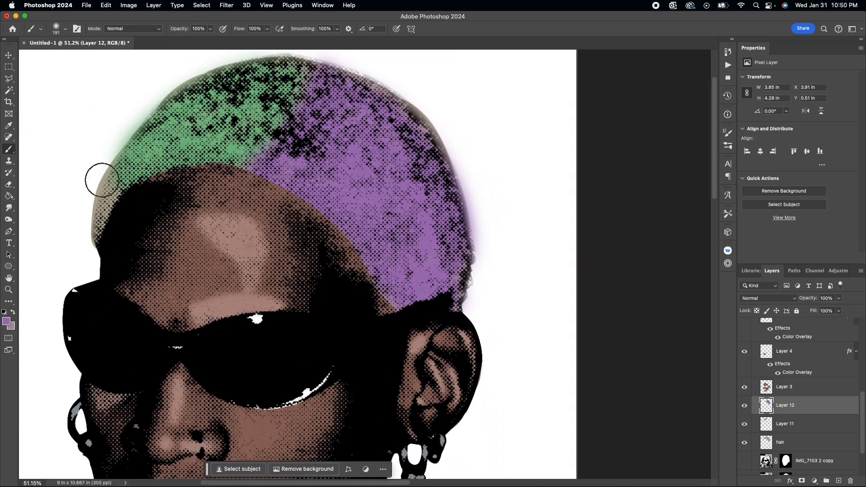
Step: Erase the purple haze and fringe just outside the head's right edge
click(9, 184)
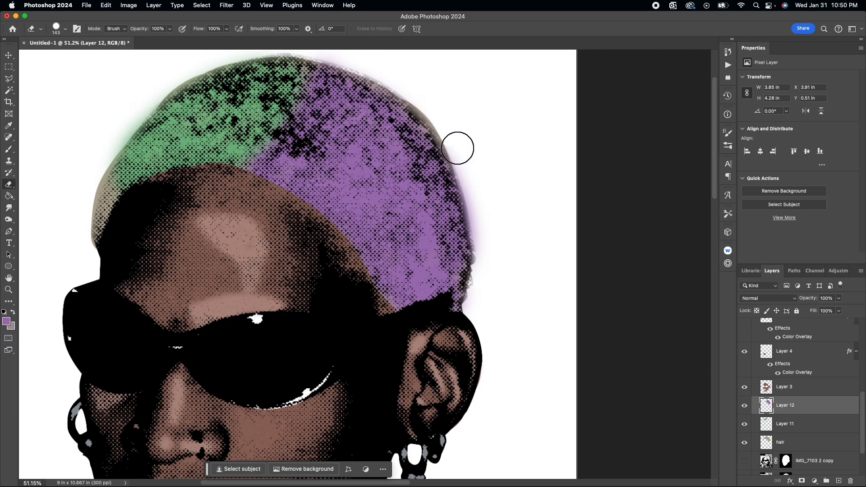
drag(458, 147, 493, 277)
drag(477, 194, 492, 278)
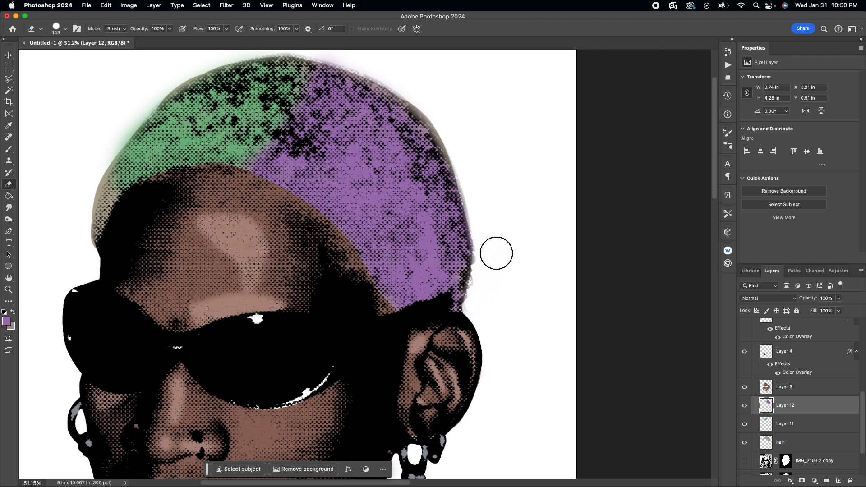
Step: On the hair layer, erase the remaining purple haze along the hair's outer edge
click(784, 423)
scroll(338, 270, up, 3)
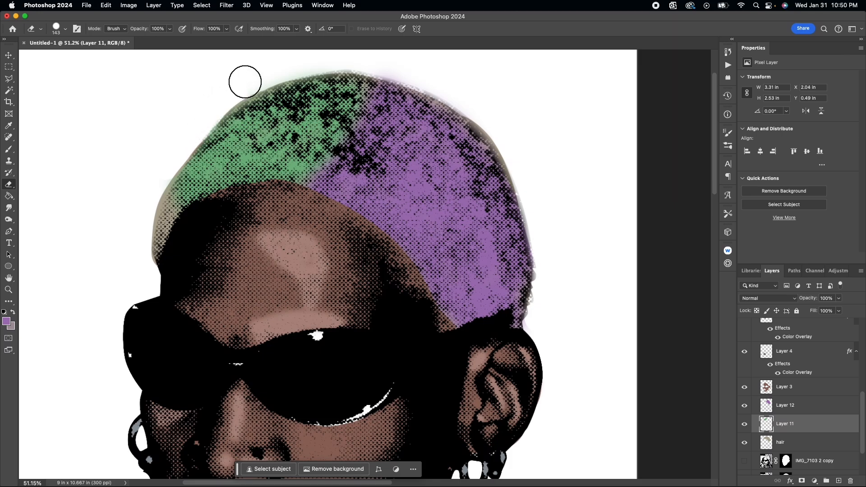
click(805, 444)
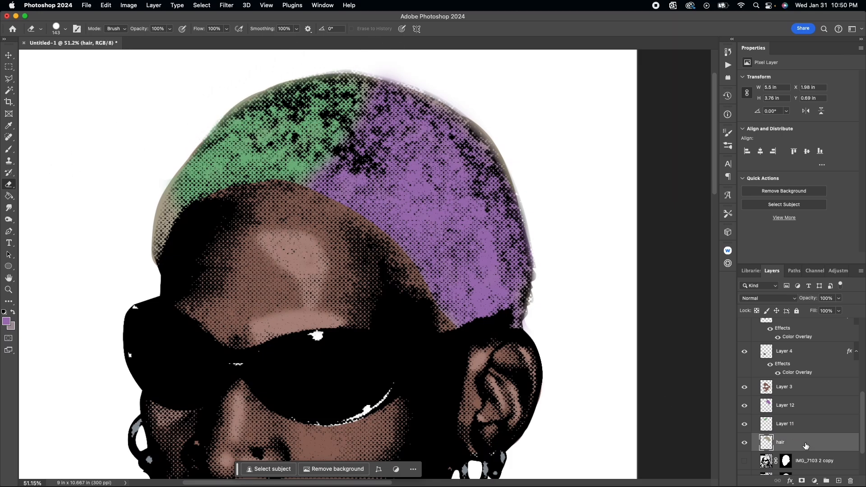
scroll(119, 225, up, 3)
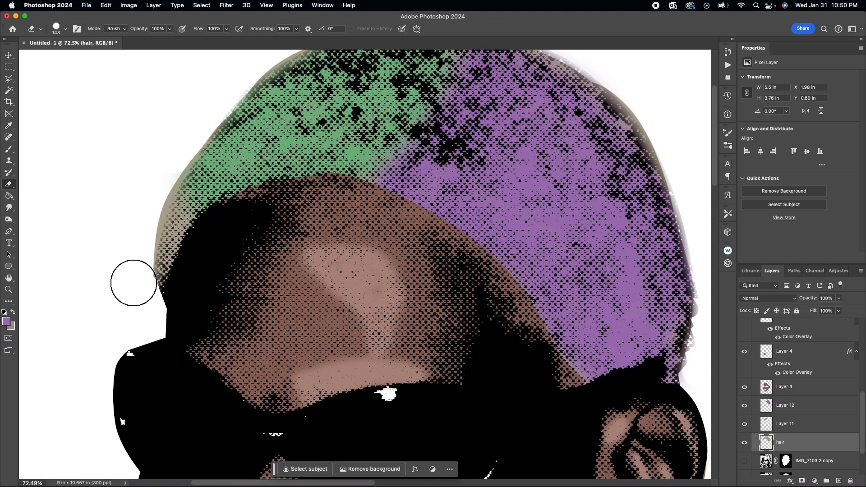
scroll(175, 169, up, 3)
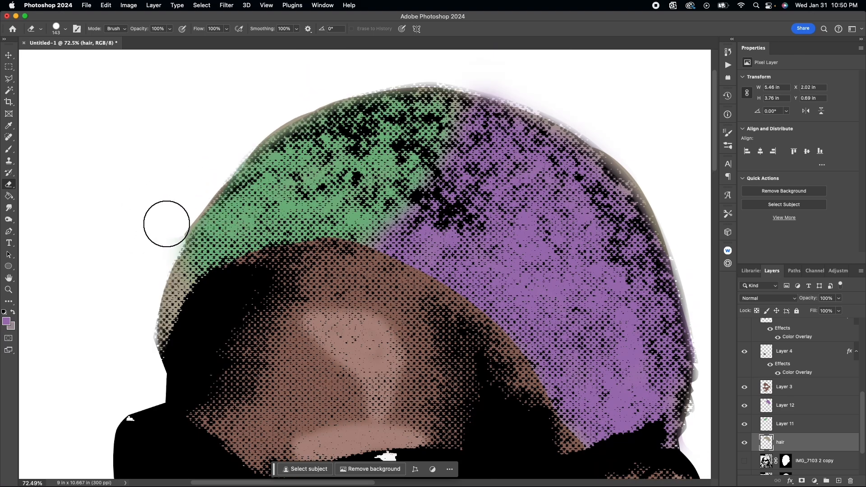
scroll(162, 235, up, 2)
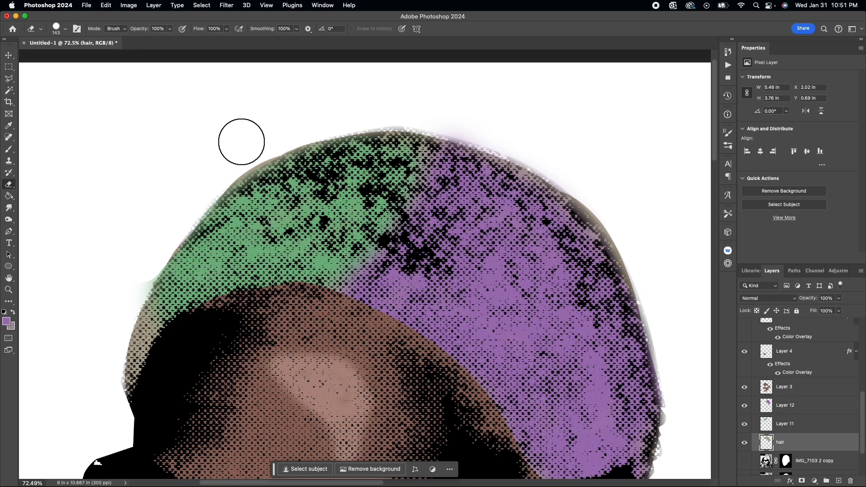
scroll(240, 139, up, 3)
scroll(215, 223, left, 3)
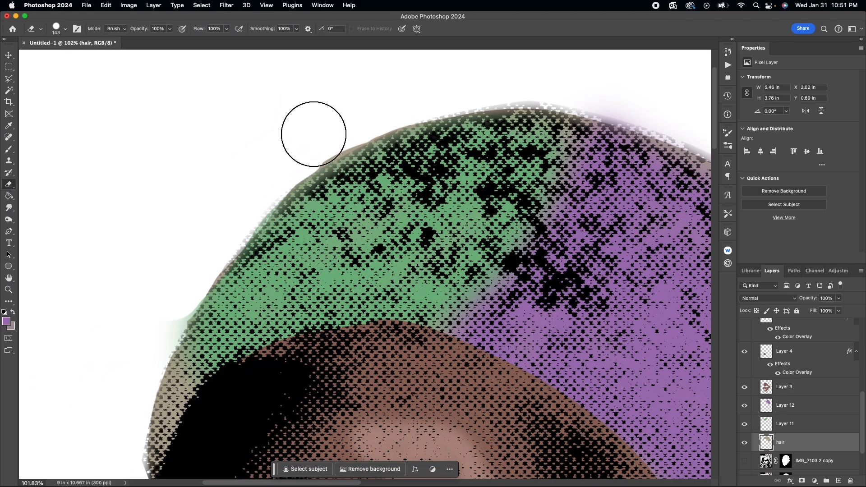
scroll(351, 111, right, 5)
scroll(345, 115, right, 5)
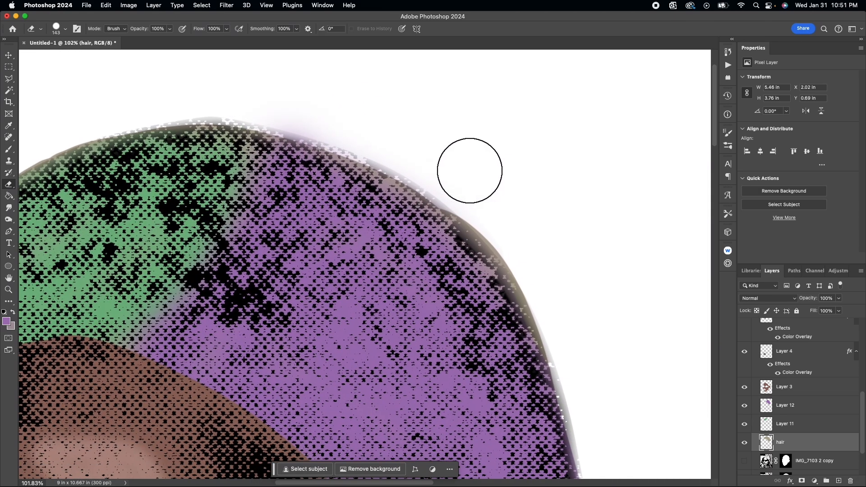
scroll(466, 169, right, 3)
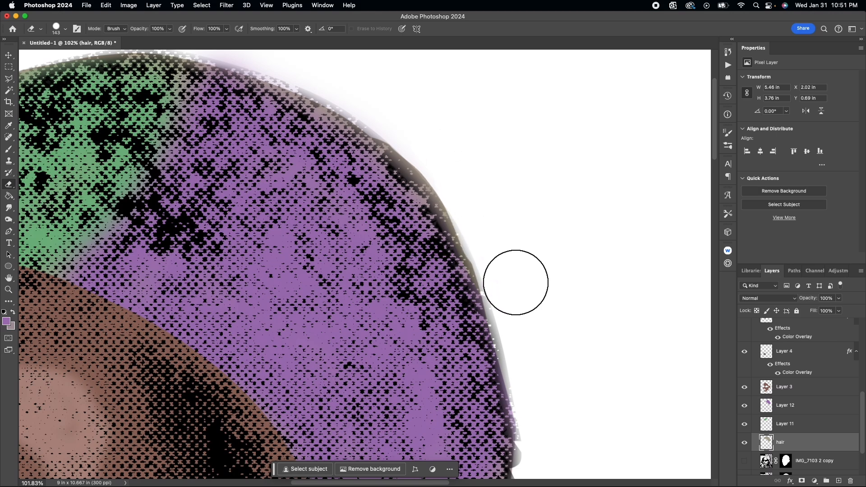
scroll(516, 283, down, 3)
drag(406, 129, 464, 215)
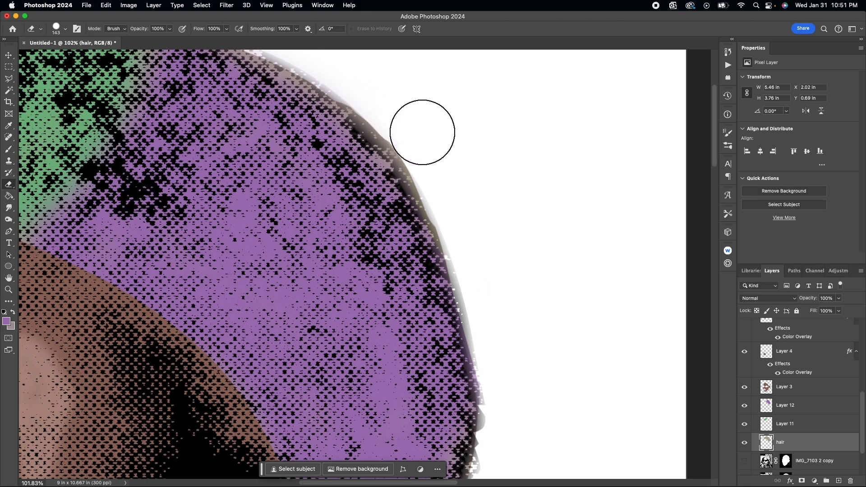
scroll(490, 280, down, 5)
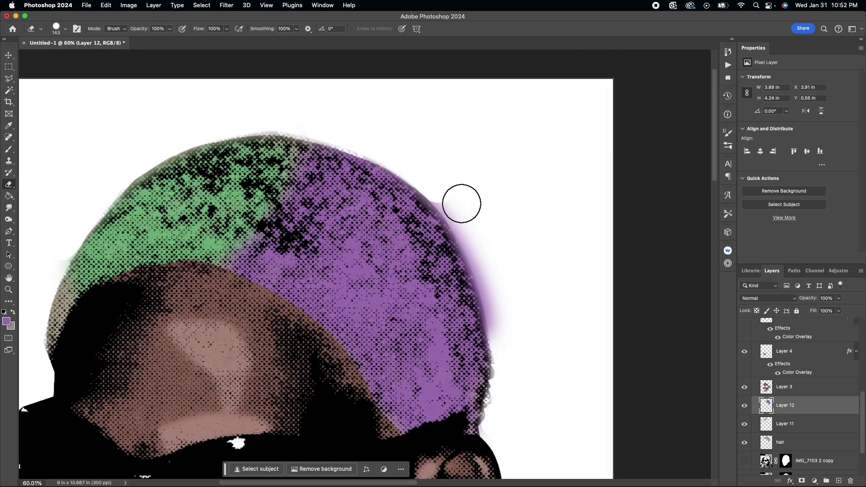
scroll(462, 203, right, 5)
drag(333, 168, 409, 304)
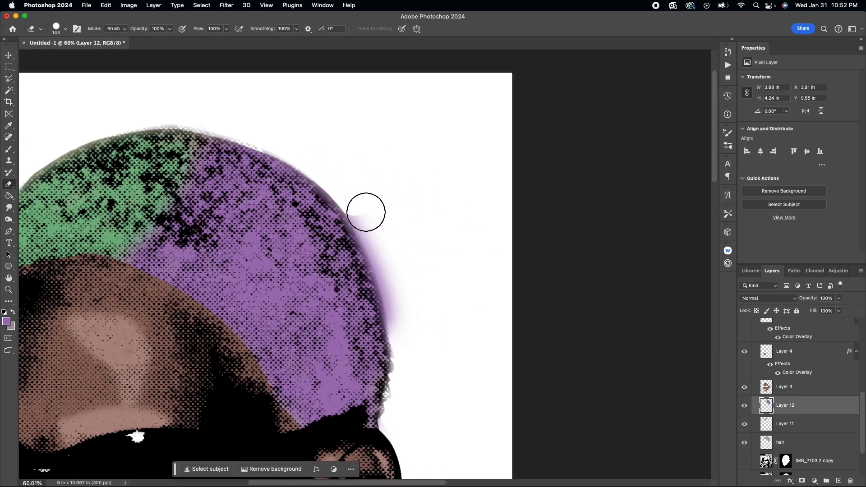
drag(396, 272, 417, 357)
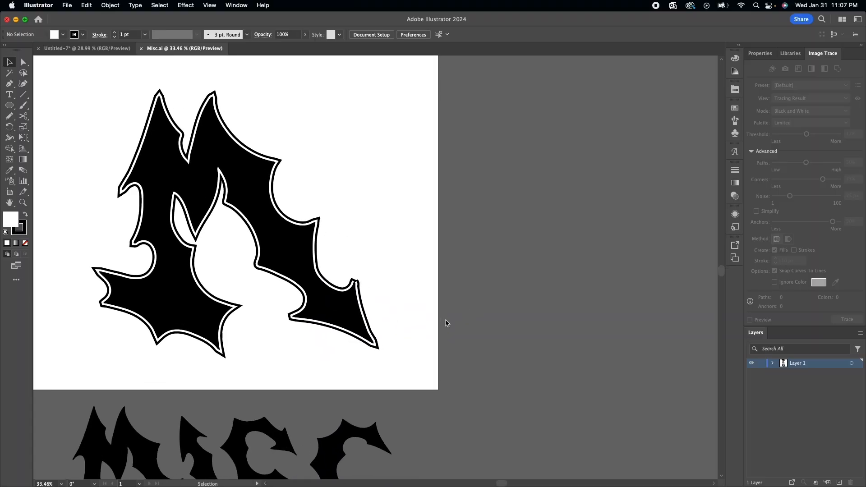
scroll(462, 314, down, 3)
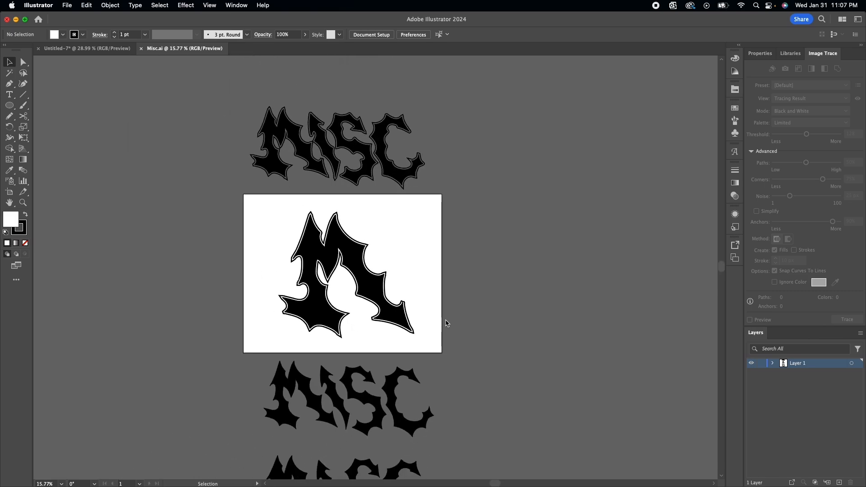
scroll(446, 322, down, 3)
scroll(235, 312, up, 3)
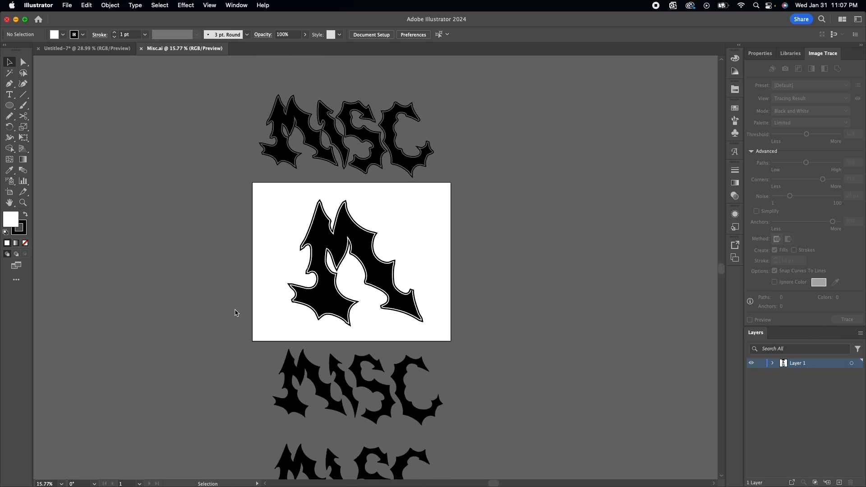
scroll(235, 312, down, 3)
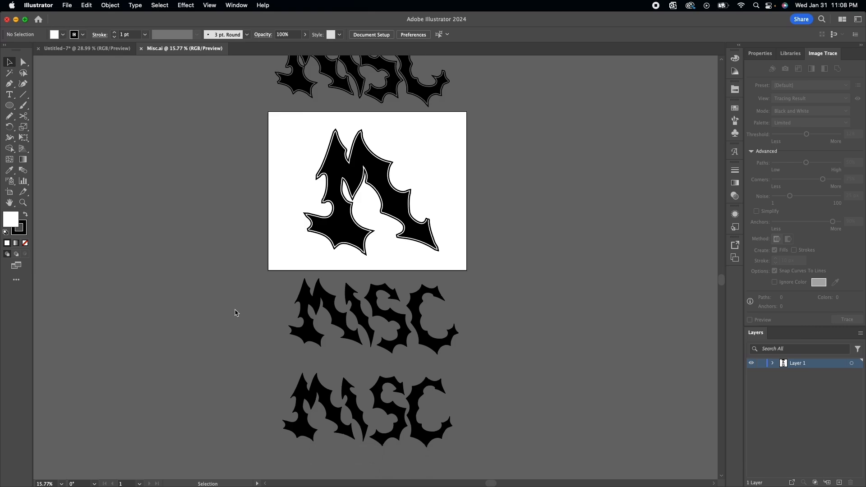
scroll(235, 312, down, 1)
scroll(235, 312, up, 4)
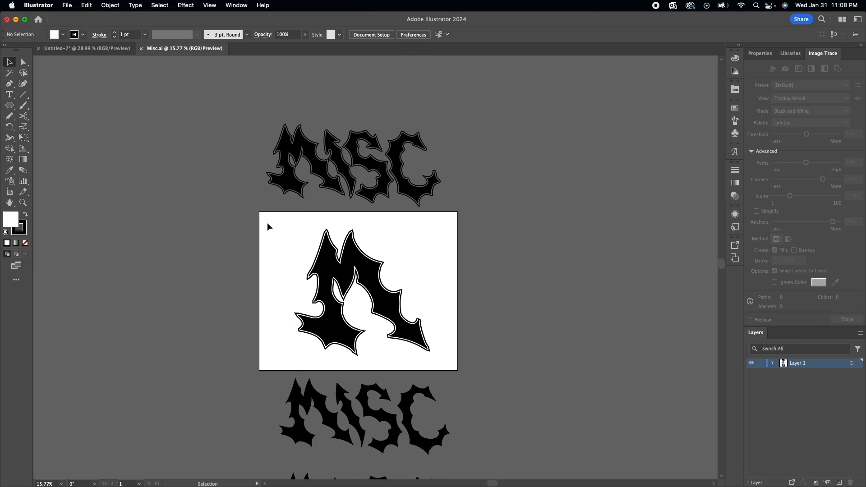
scroll(280, 412, down, 1)
Step: Select the lower spiky MISC lettering group on the Misc.ai artboard
click(280, 412)
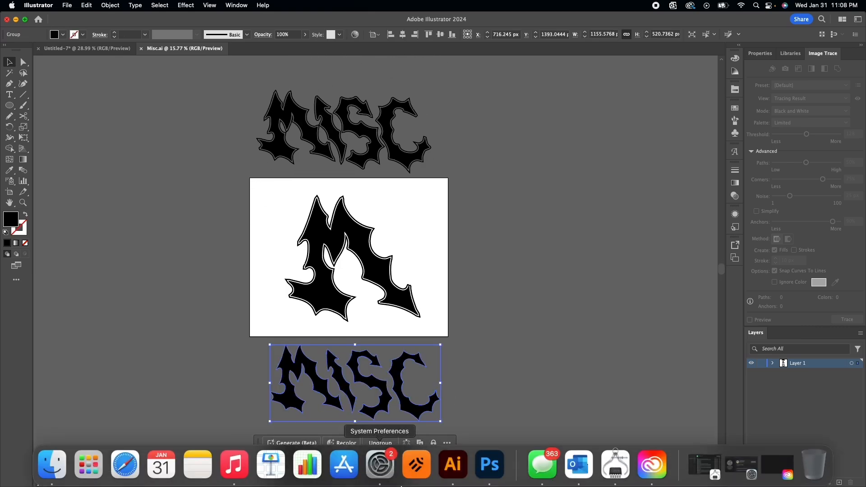
Step: In Photoshop hide the stars, show the head group, and paste MISC as a Smart Object at the bottom
click(489, 463)
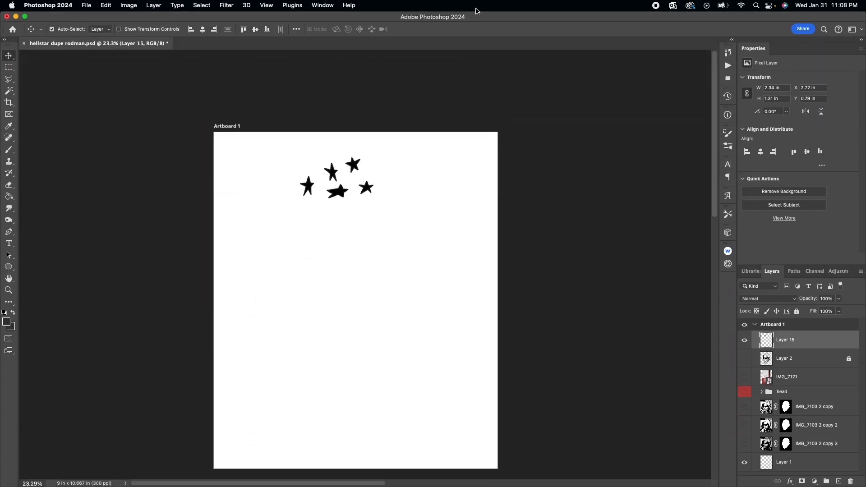
click(744, 341)
click(744, 393)
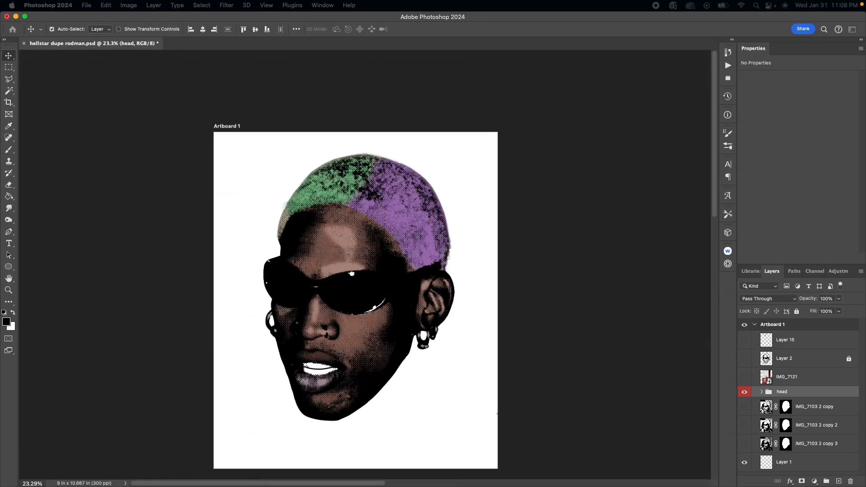
key(super+v)
click(617, 192)
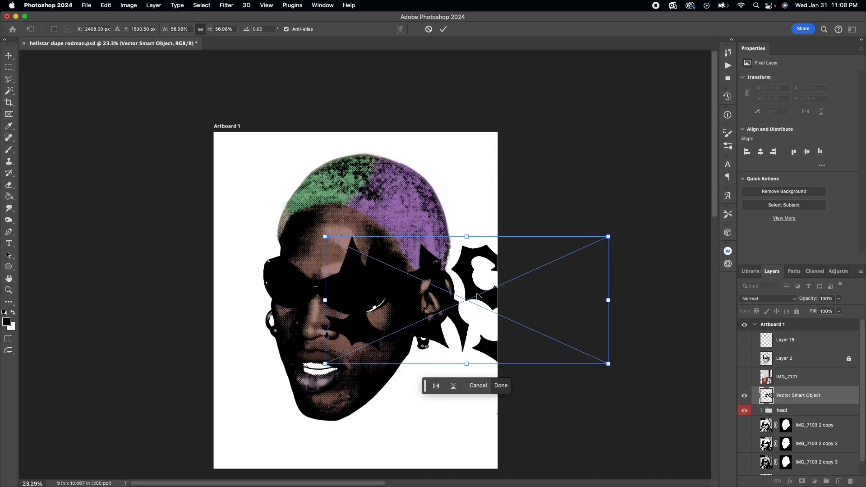
drag(501, 274, 386, 442)
click(396, 466)
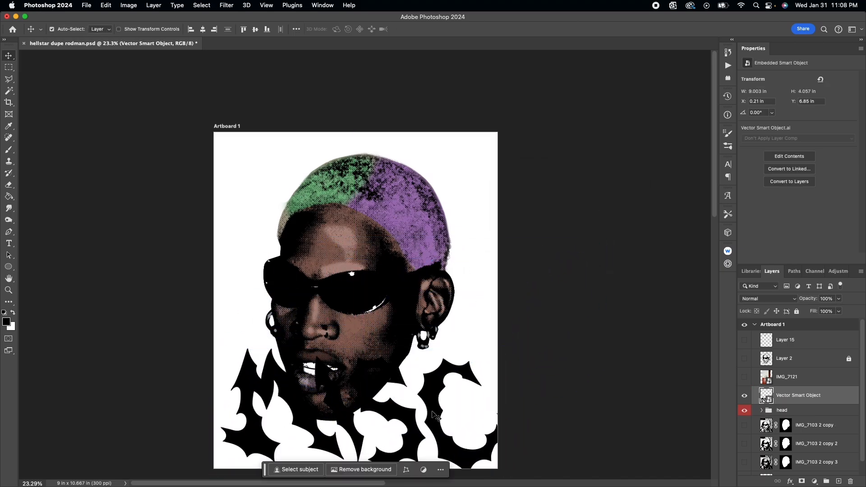
Step: Scale the MISC lettering to about a third and position it over the lower face
key(super+t)
drag(500, 348, 455, 371)
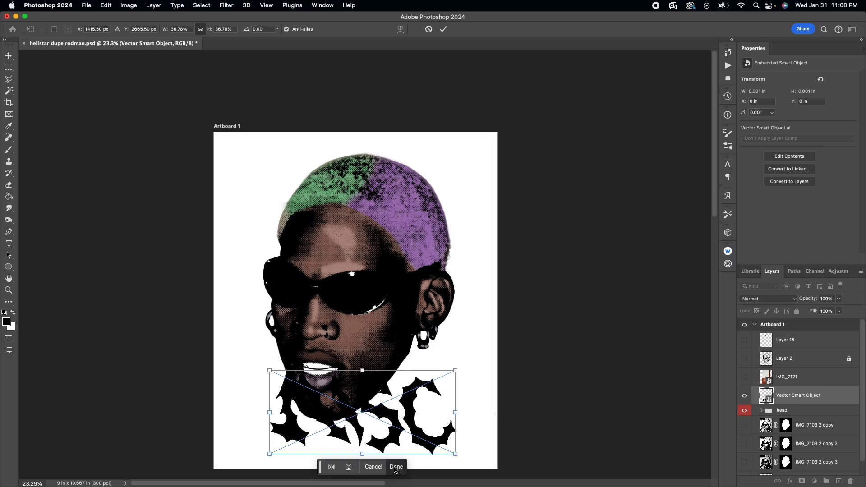
click(396, 467)
mouse_move(399, 419)
mouse_down()
mouse_move(414, 379)
mouse_move(386, 421)
mouse_up()
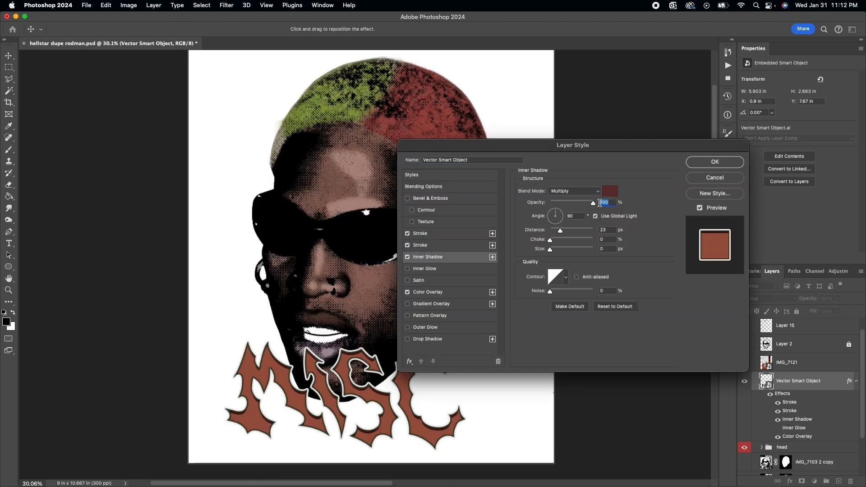
Step: Set the Inner Shadow blend mode to Normal and apply the lettering's layer style
click(586, 191)
click(582, 166)
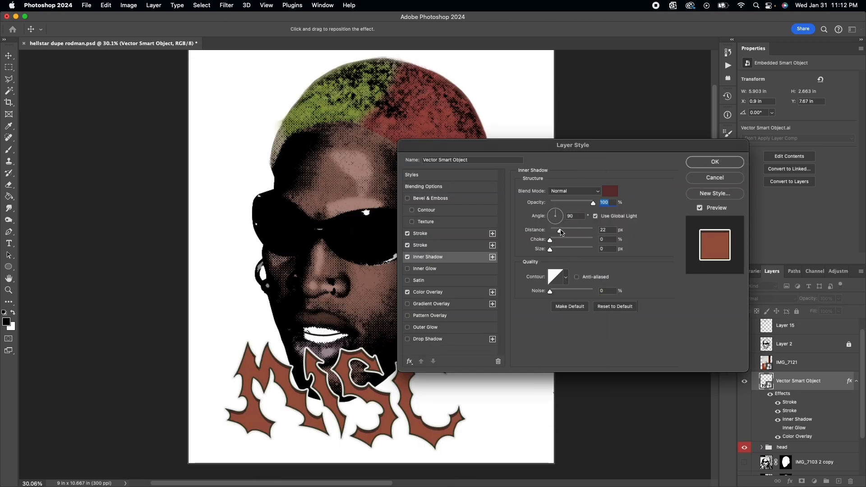
click(715, 161)
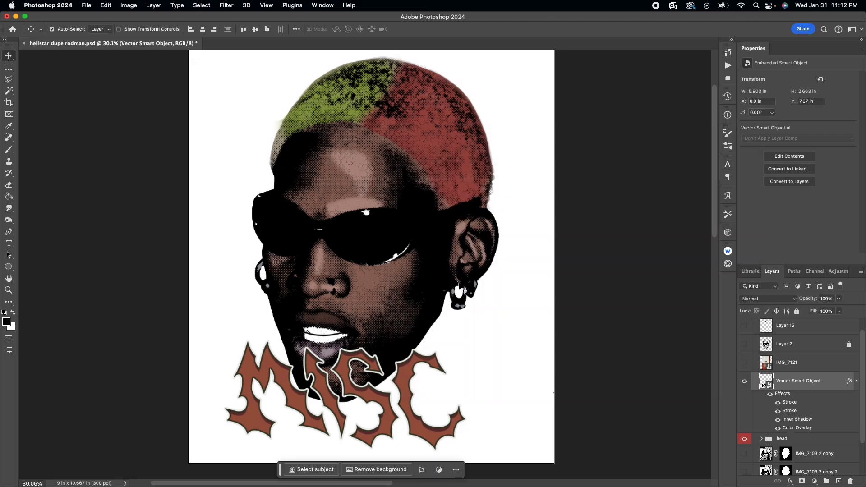
key(ctrl+0)
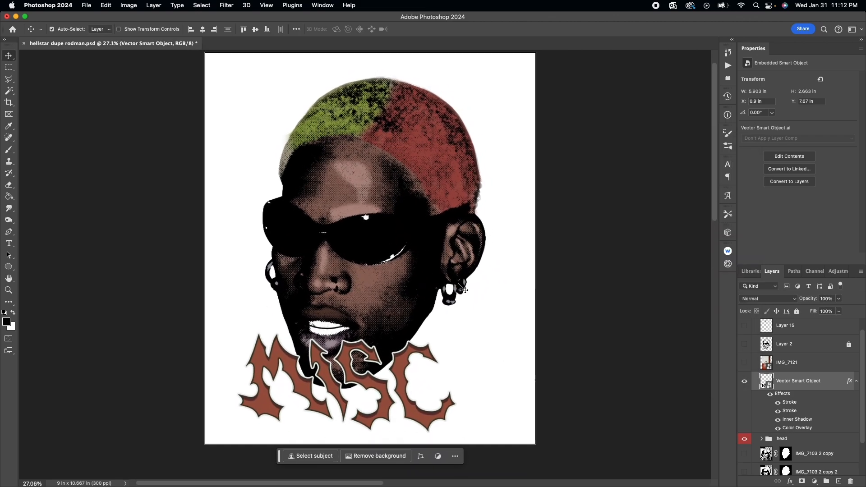
scroll(463, 289, up, 2)
scroll(463, 289, down, 3)
Step: Enlarge the MISC lettering across the bottom of the artboard
key(ctrl+t)
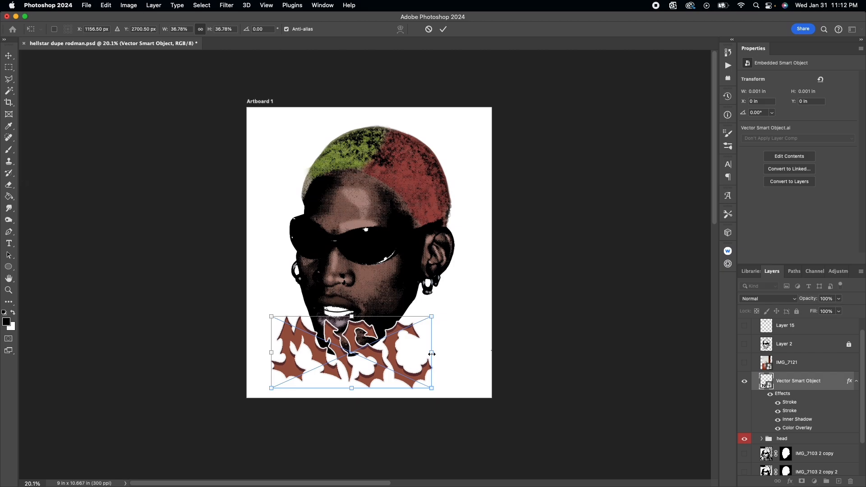
mouse_move(431, 354)
mouse_down()
mouse_move(455, 359)
mouse_move(447, 352)
mouse_up()
click(399, 425)
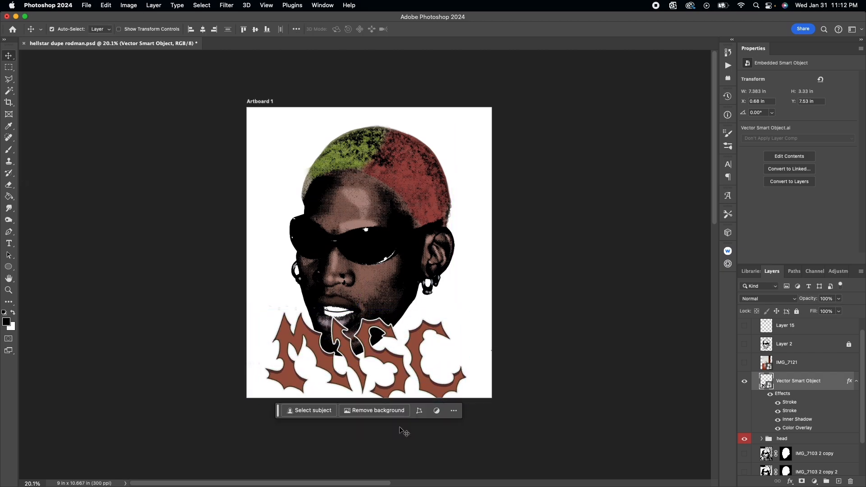
scroll(377, 310, up, 3)
scroll(376, 311, up, 2)
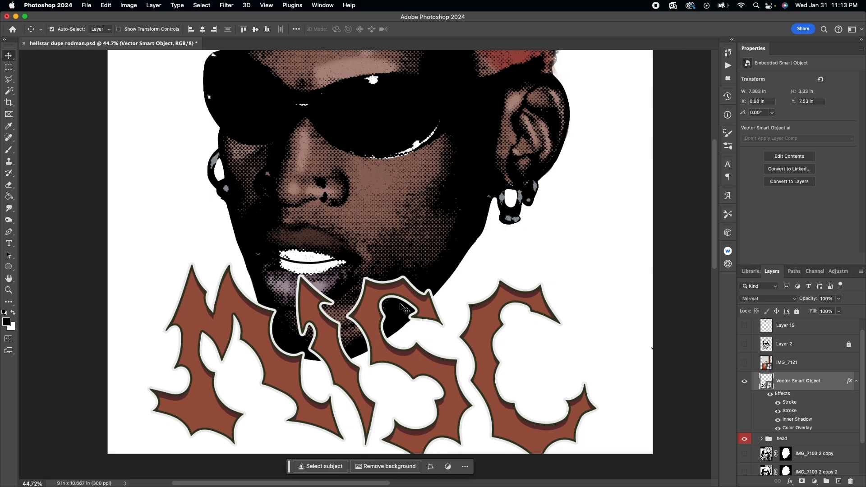
Step: Duplicate the styled MISC layer and rasterize the copy's layer style
key(super+j)
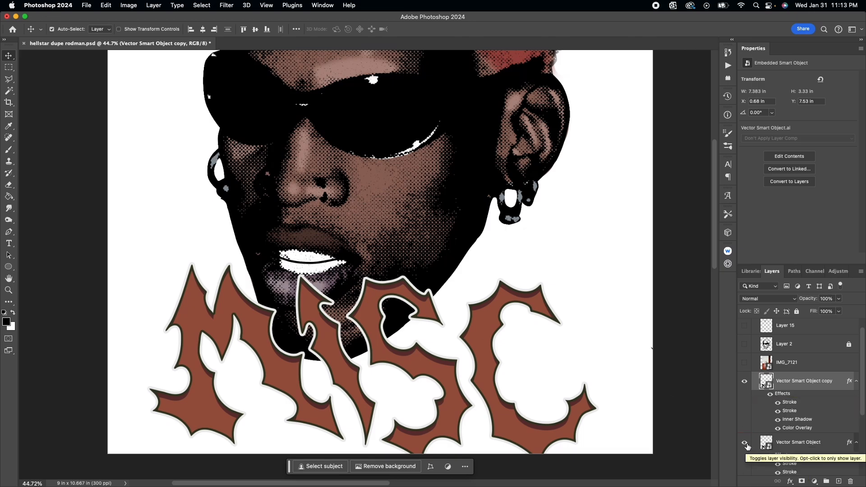
right_click(810, 389)
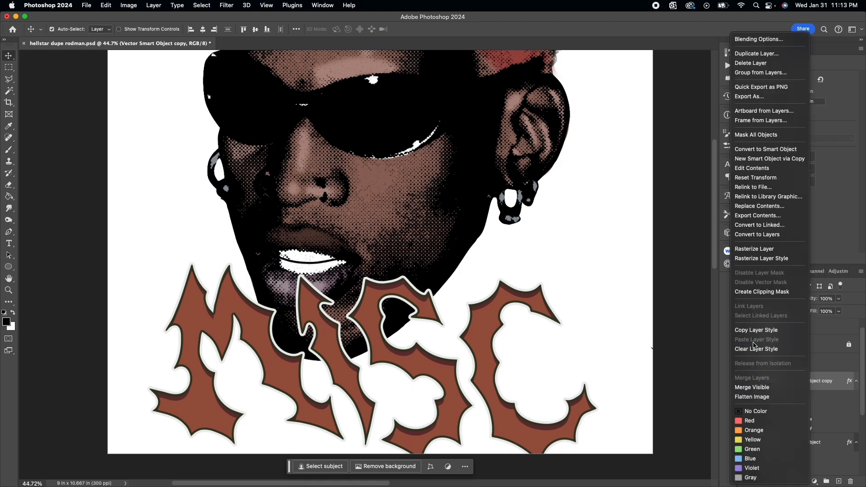
click(761, 260)
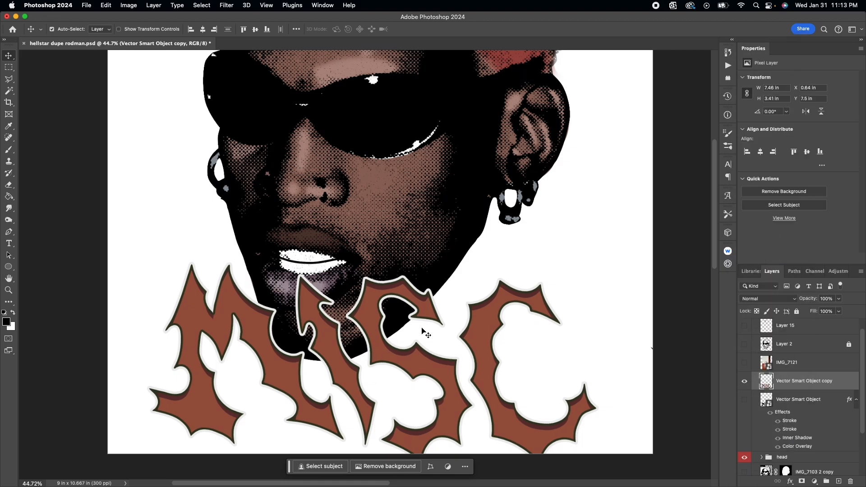
key(super+0)
Step: Warp MISC into a curve, top corners pulled outward and bottom edge bent upward
key(super+t)
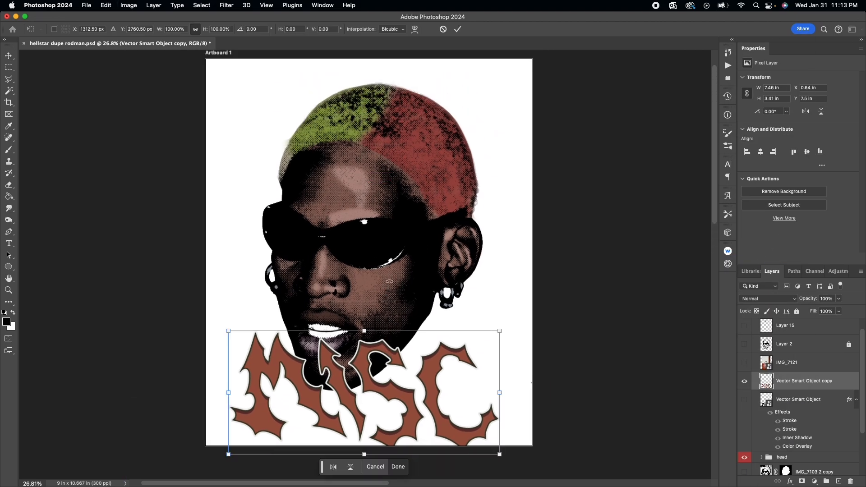
click(415, 30)
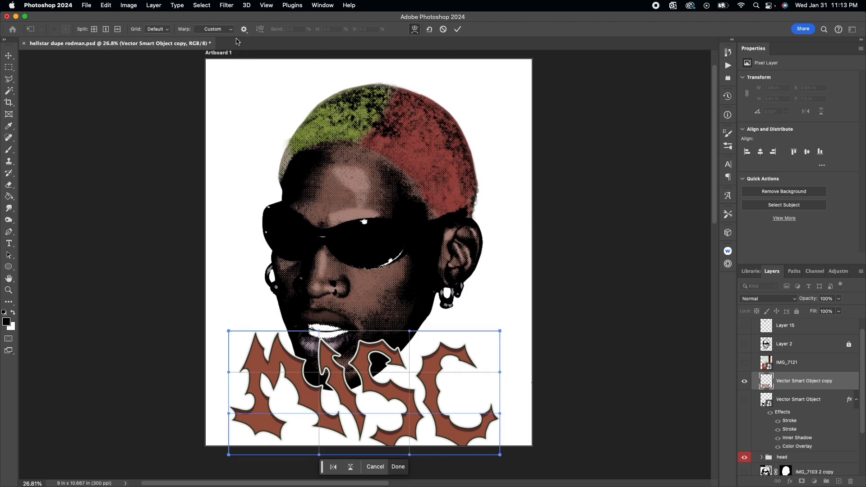
drag(320, 336, 318, 333)
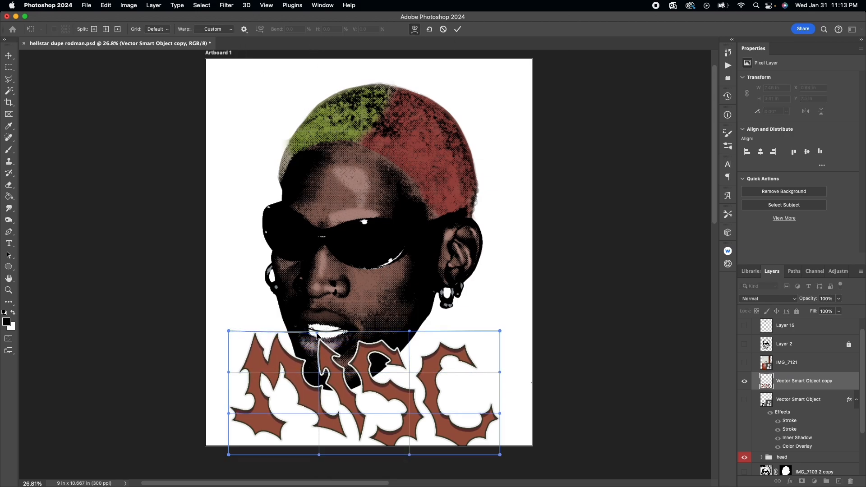
drag(228, 331, 205, 290)
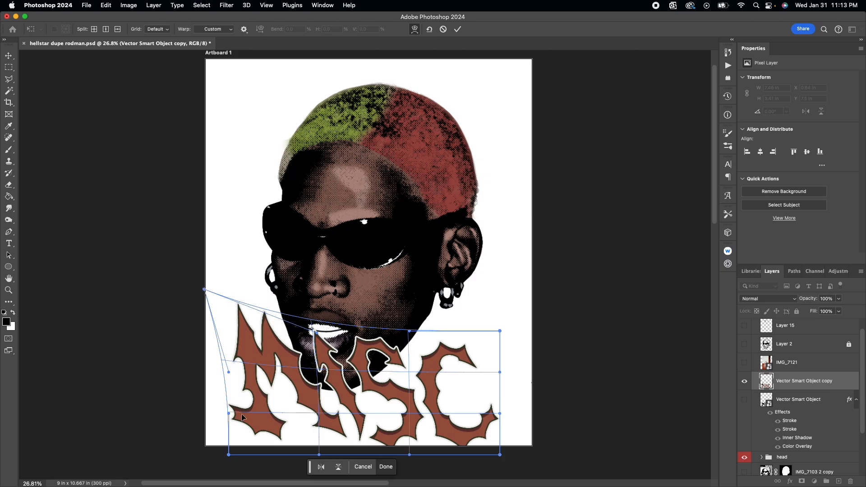
drag(499, 333, 530, 272)
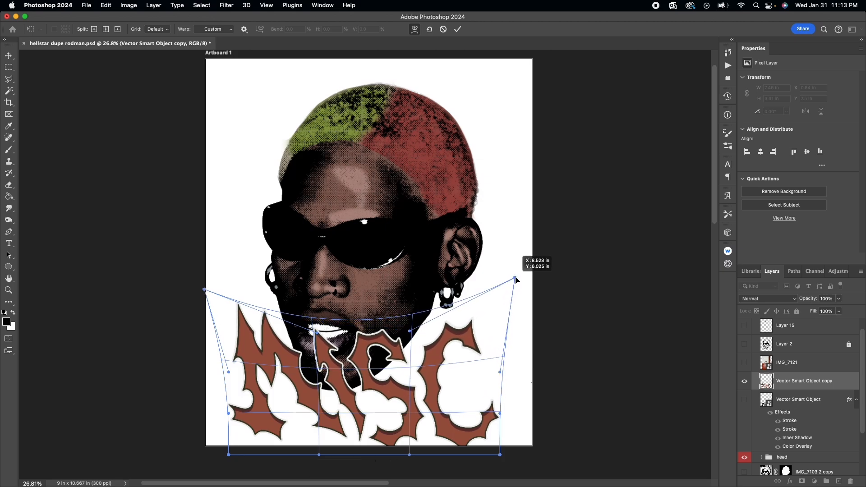
mouse_move(357, 362)
mouse_down()
mouse_move(360, 435)
mouse_move(266, 433)
mouse_move(261, 463)
mouse_up()
drag(499, 454, 460, 456)
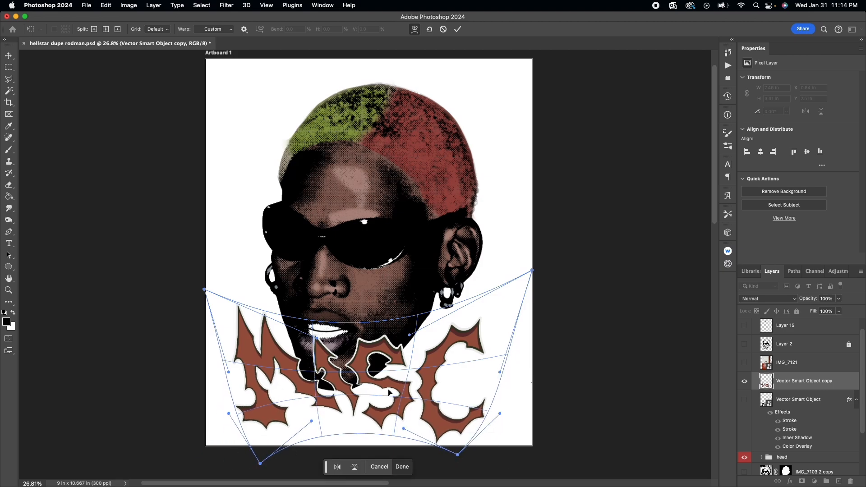
drag(203, 292, 193, 284)
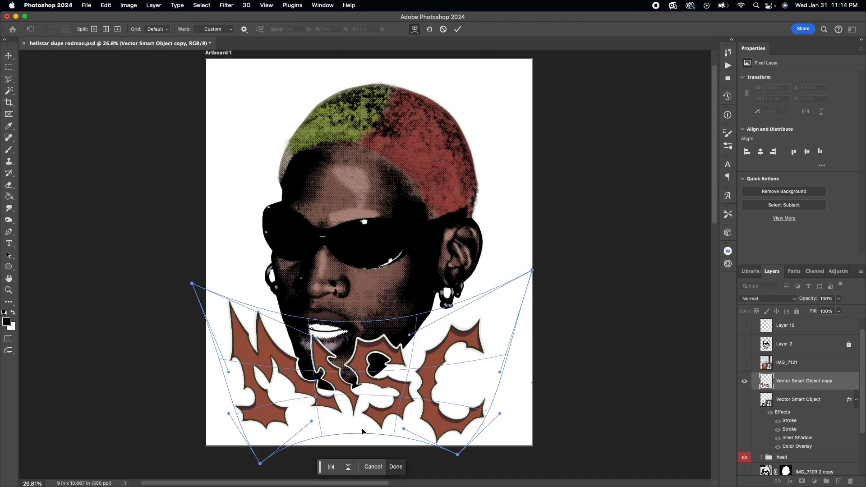
drag(361, 432, 359, 416)
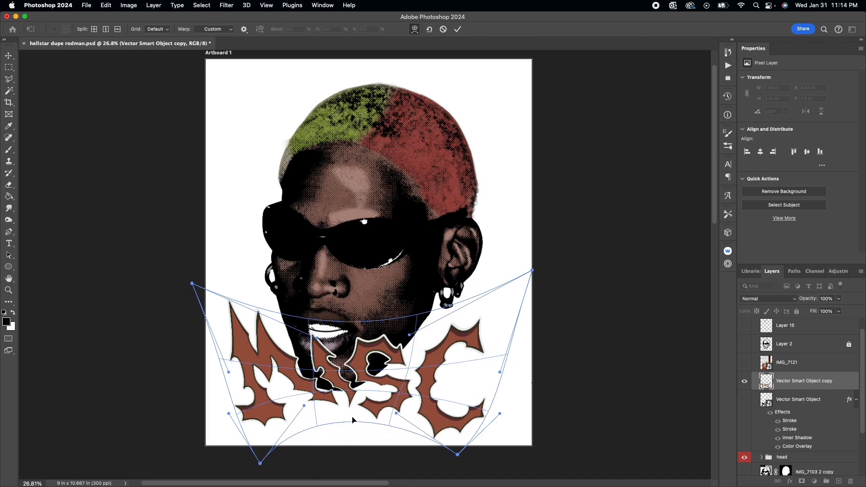
click(457, 29)
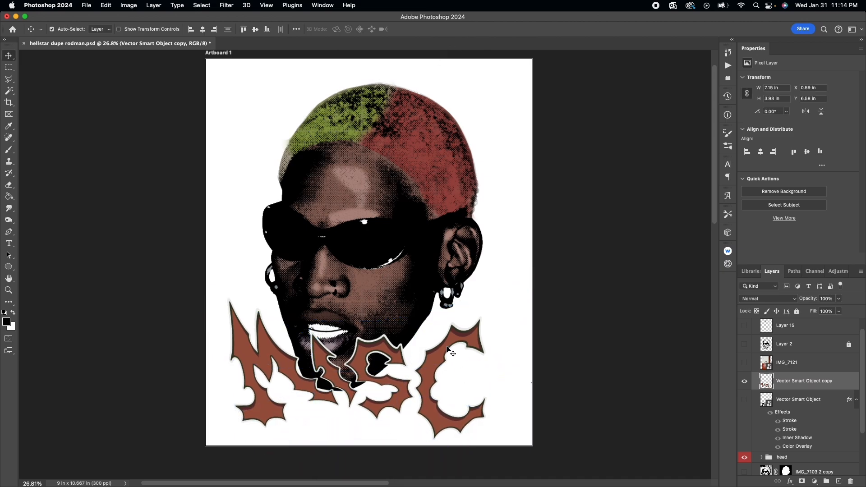
Step: Reposition the warped MISC lettering and select its layer
mouse_move(421, 363)
mouse_down()
mouse_move(430, 375)
mouse_move(439, 357)
mouse_up()
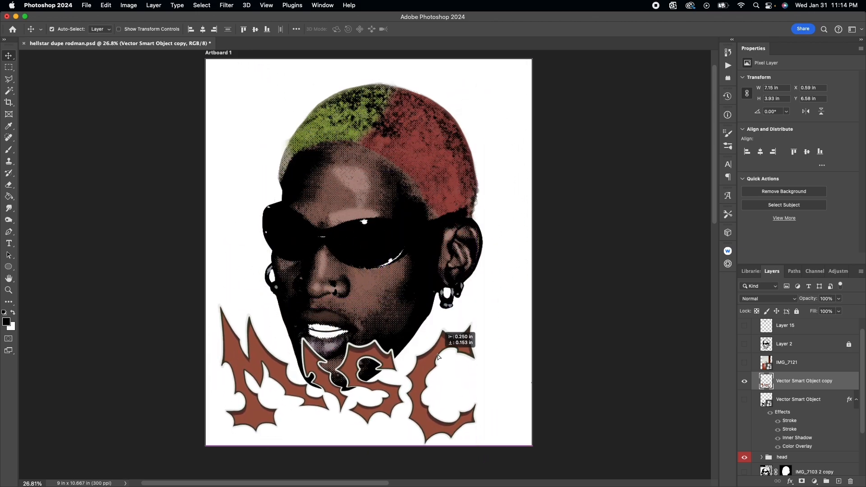
click(473, 300)
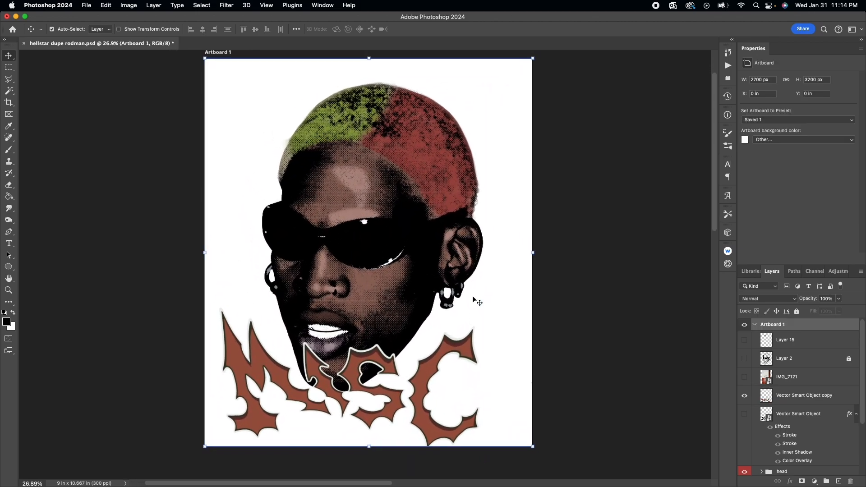
scroll(473, 300, up, 1)
click(473, 351)
Step: Give the MISC lettering a black Stroke in Layer Style
double_click(847, 395)
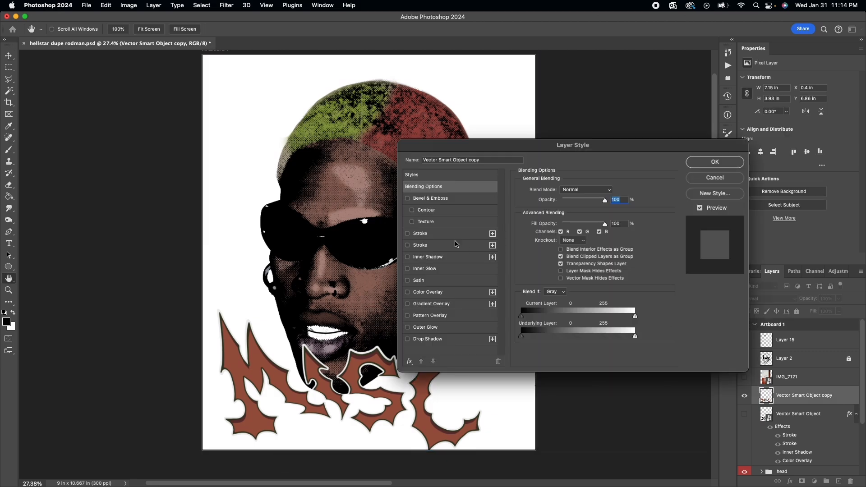
click(407, 233)
click(421, 236)
click(571, 224)
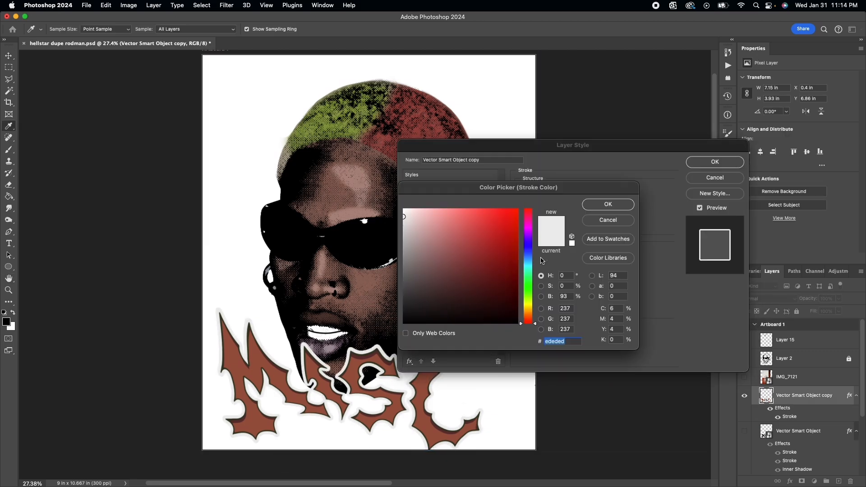
click(404, 322)
click(620, 205)
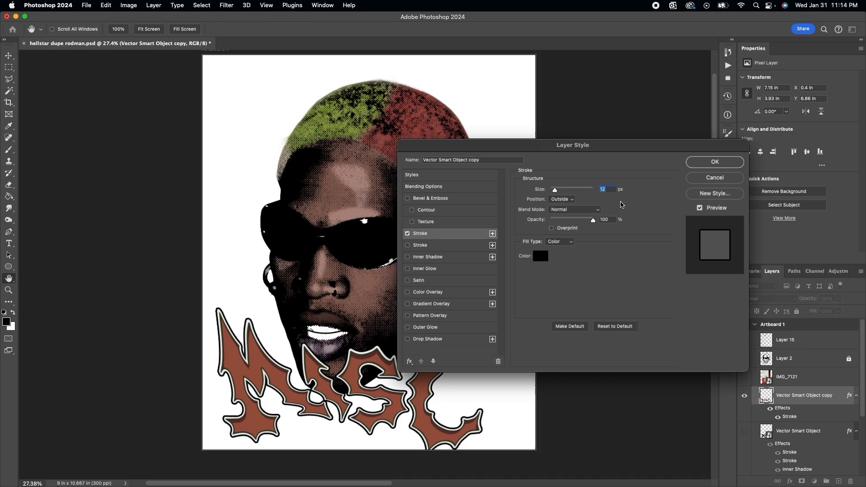
click(714, 163)
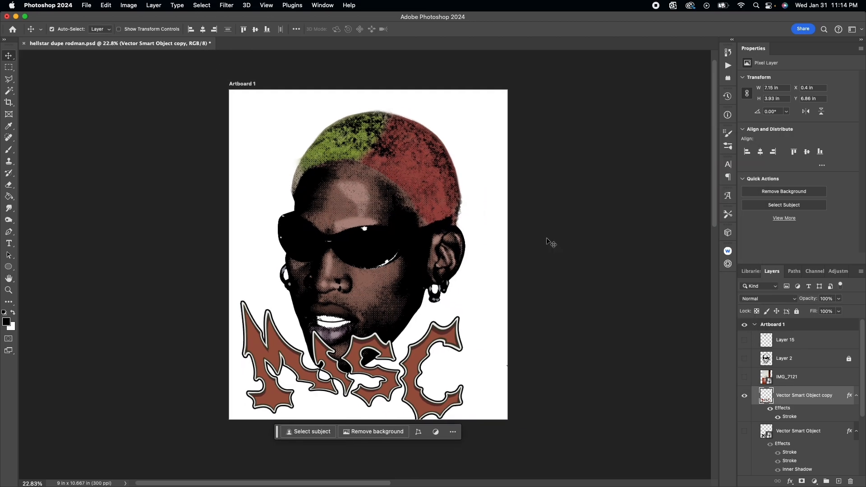
Step: Rotate MISC clockwise, shrink it to about 70% and move it toward the lower left
mouse_move(474, 336)
mouse_down()
mouse_move(453, 335)
mouse_move(446, 356)
mouse_move(443, 344)
mouse_move(420, 347)
mouse_up()
key(super+t)
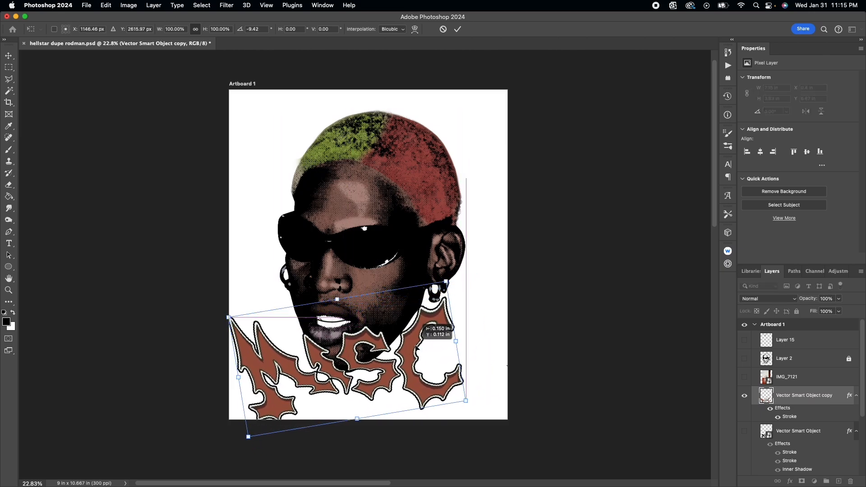
drag(474, 339, 473, 369)
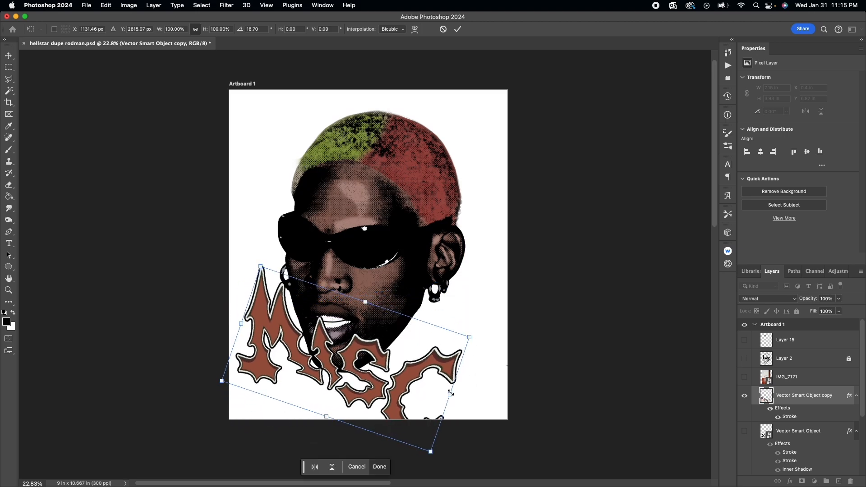
drag(464, 399, 402, 362)
drag(336, 373, 333, 384)
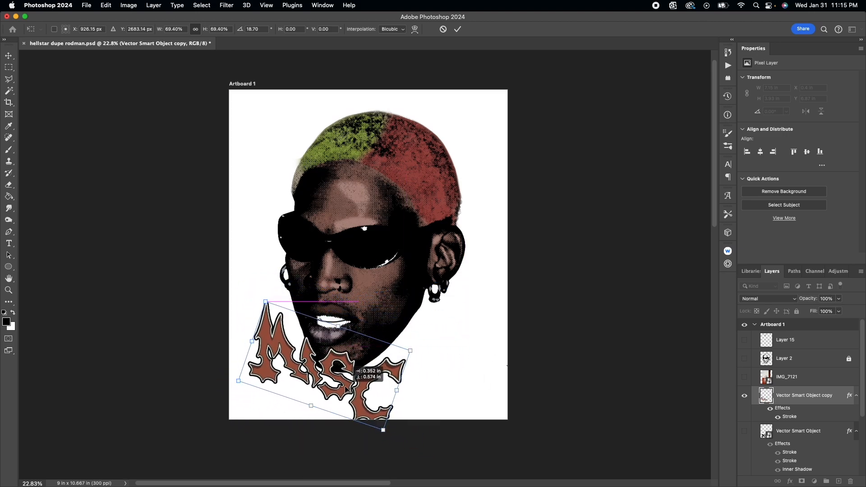
key(Return)
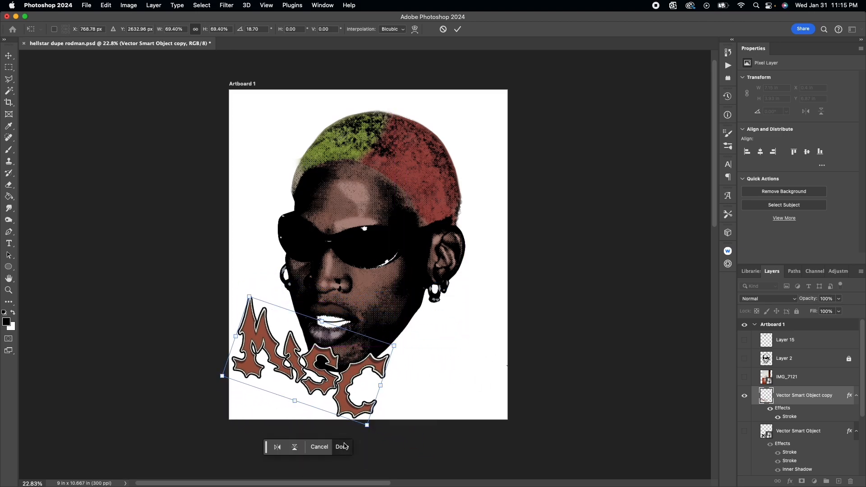
Step: Group the older layers into a new group named 'extra'
click(806, 344)
shift+click(799, 409)
click(826, 481)
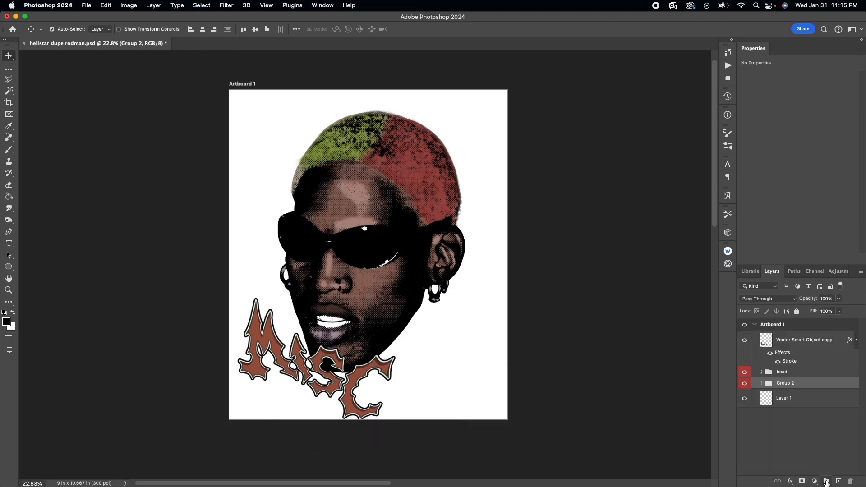
double_click(785, 384)
text(extra)
key(Return)
Step: Hide the extra group, give it a colour label, and toggle the lettering copy's visibility
click(745, 384)
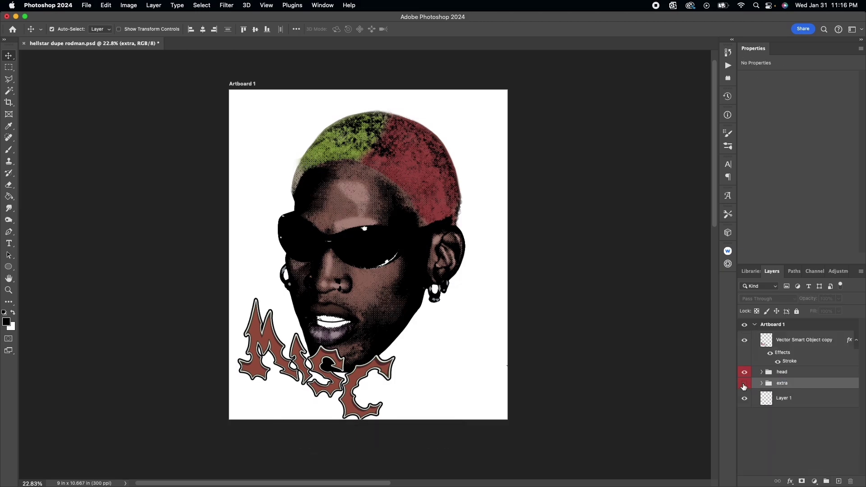
right_click(803, 383)
click(744, 437)
click(745, 384)
click(745, 340)
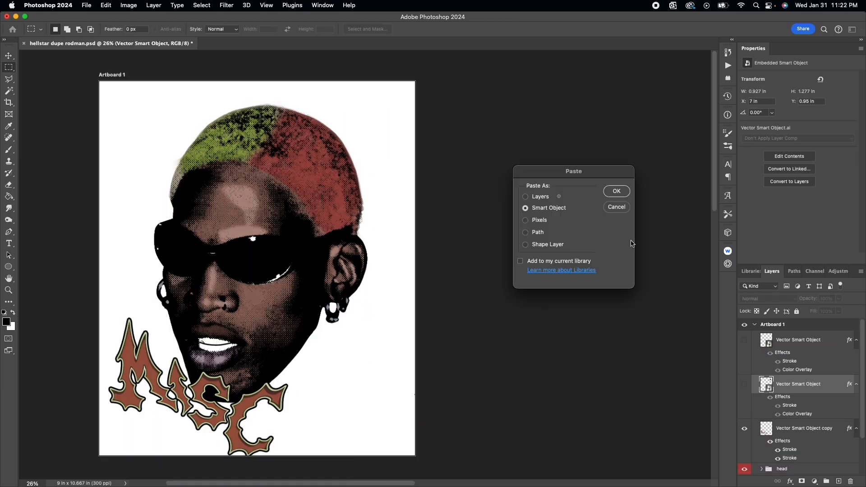
Step: Paste the star as a Smart Object and copy the stroke and red overlay style onto it
click(622, 193)
drag(257, 267, 345, 363)
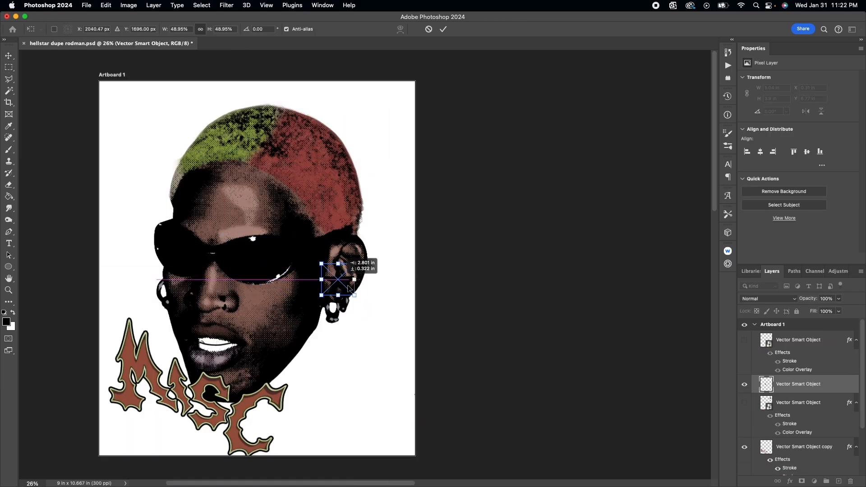
click(380, 399)
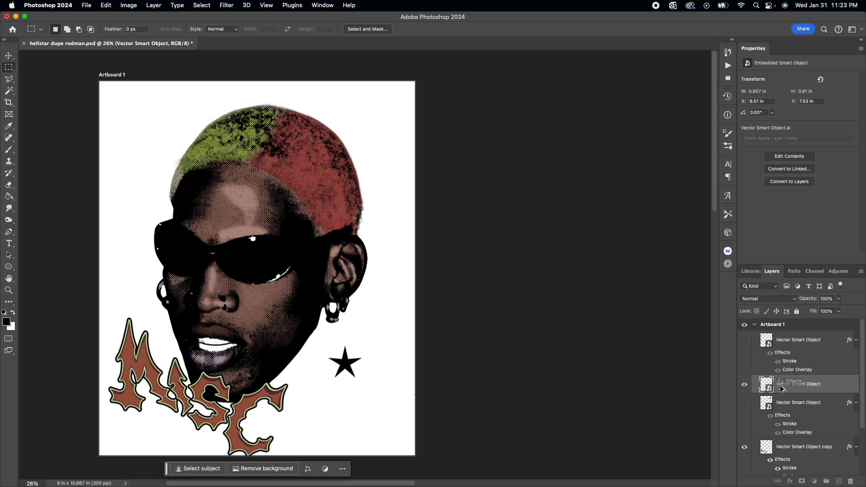
alt+drag(781, 416, 785, 386)
Step: Enlarge the star and place it at the top right of the head
key(super+t)
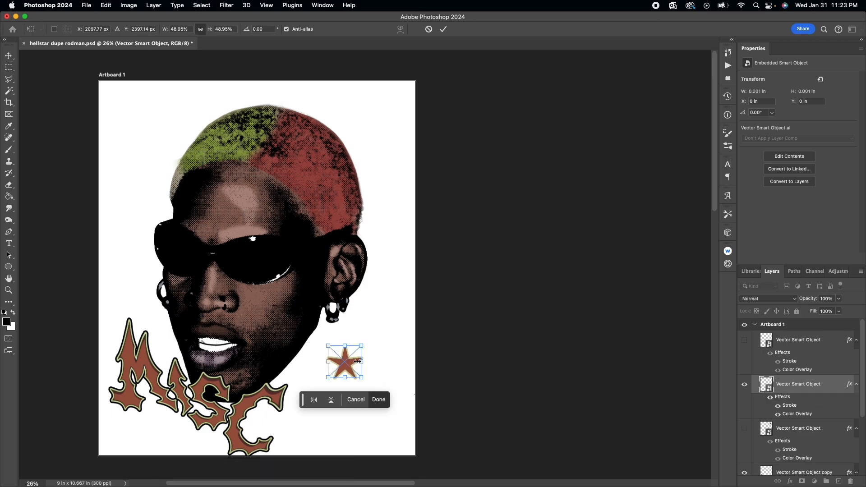
drag(362, 348, 408, 288)
mouse_move(359, 367)
mouse_down()
mouse_move(345, 323)
mouse_move(377, 234)
mouse_move(345, 143)
mouse_up()
key(Return)
key(v)
key(super+t)
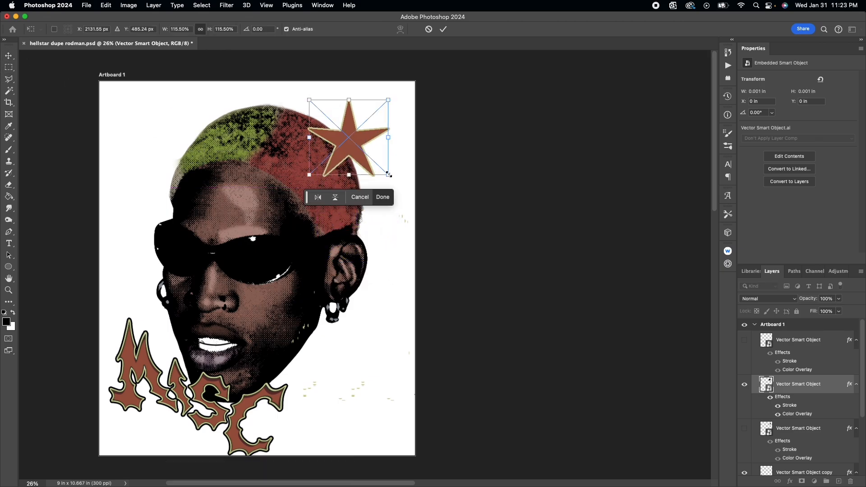
mouse_move(389, 174)
mouse_down()
mouse_move(383, 169)
mouse_move(415, 192)
mouse_up()
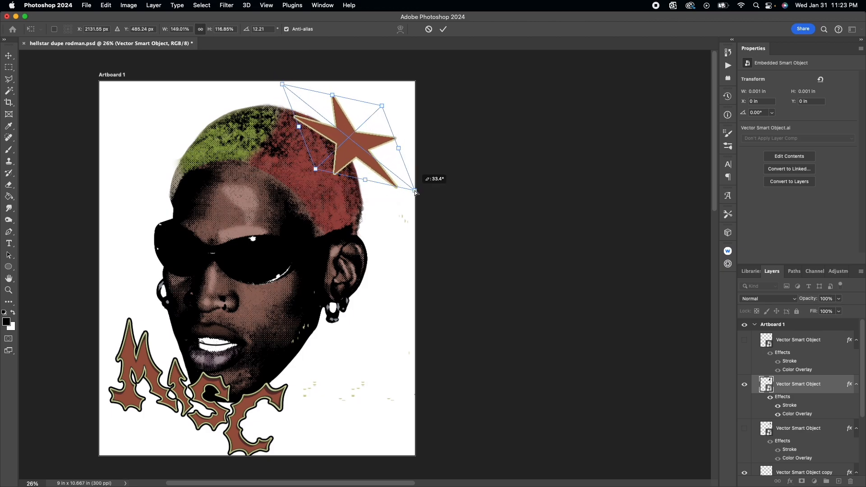
key(Return)
mouse_move(340, 168)
mouse_down()
mouse_move(347, 141)
mouse_move(337, 136)
mouse_up()
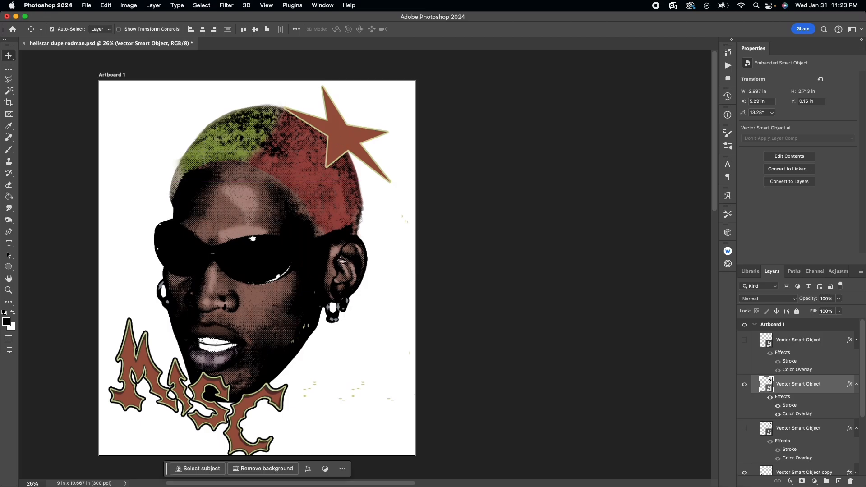
click(437, 369)
scroll(436, 368, down, 5)
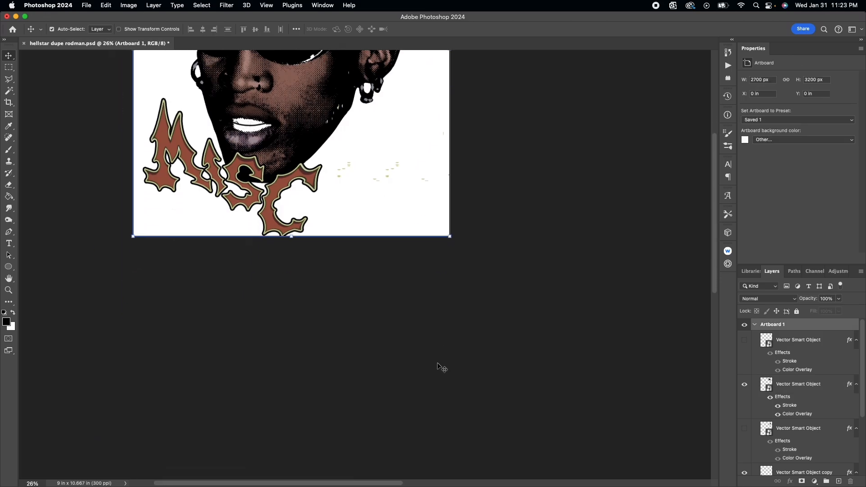
alt+scroll(437, 369, up, 5)
scroll(440, 369, down, 5)
Step: Enable a second Stroke on the star's layer style for a double outline
click(798, 383)
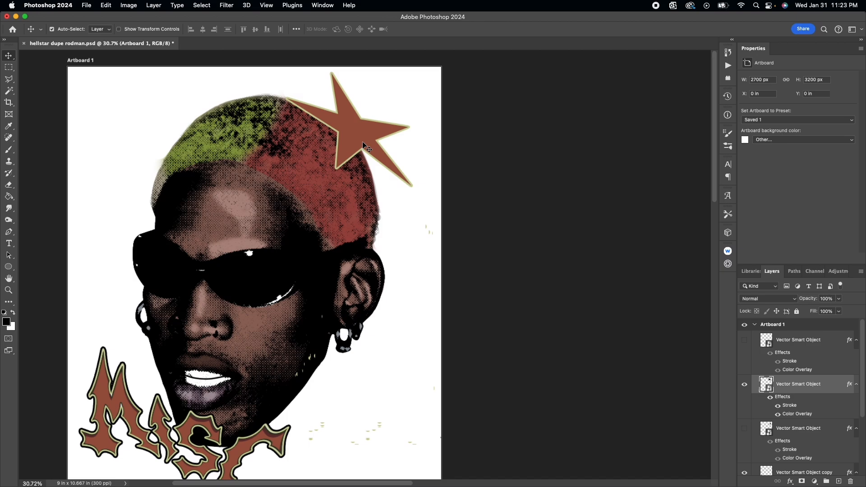
double_click(848, 385)
click(407, 245)
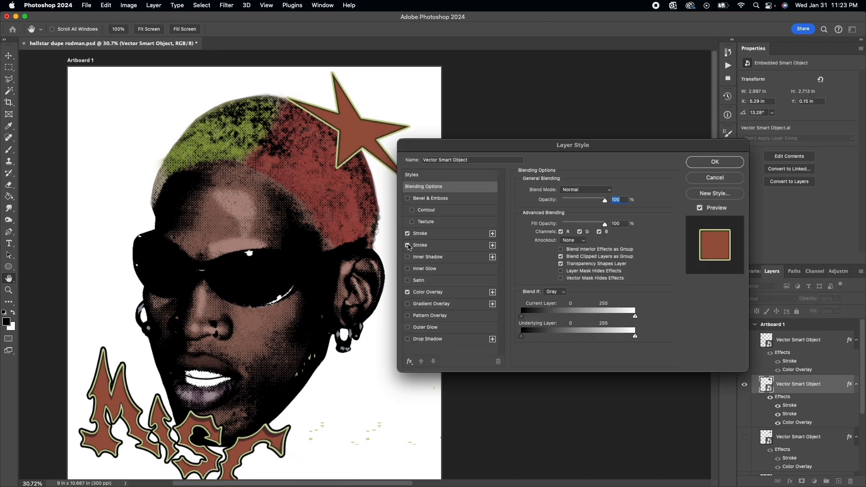
click(714, 162)
scroll(447, 251, down, 3)
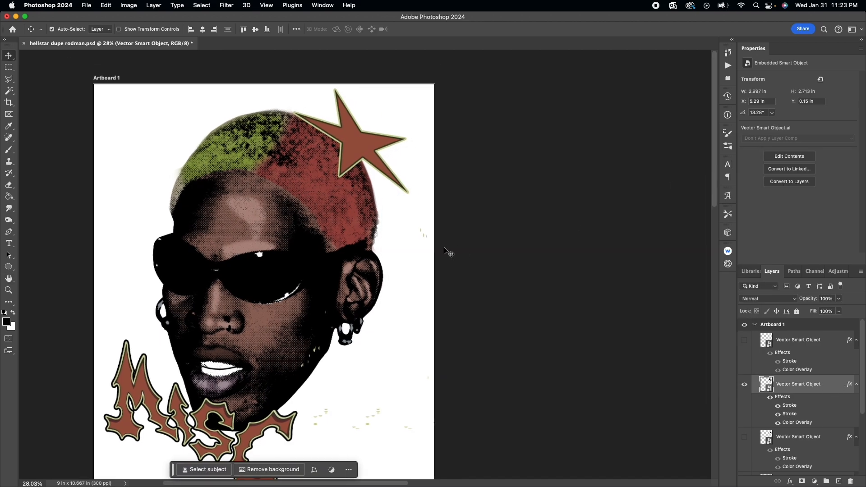
scroll(446, 251, down, 2)
key(super+Tab)
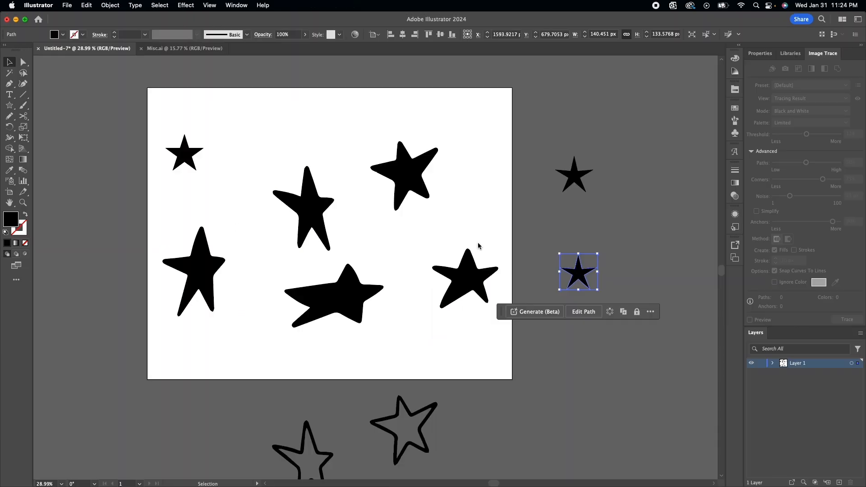
Step: Free-distort the small sharp star, stretching its lower-left point into a long spike
click(598, 298)
click(580, 273)
key(super+plus)
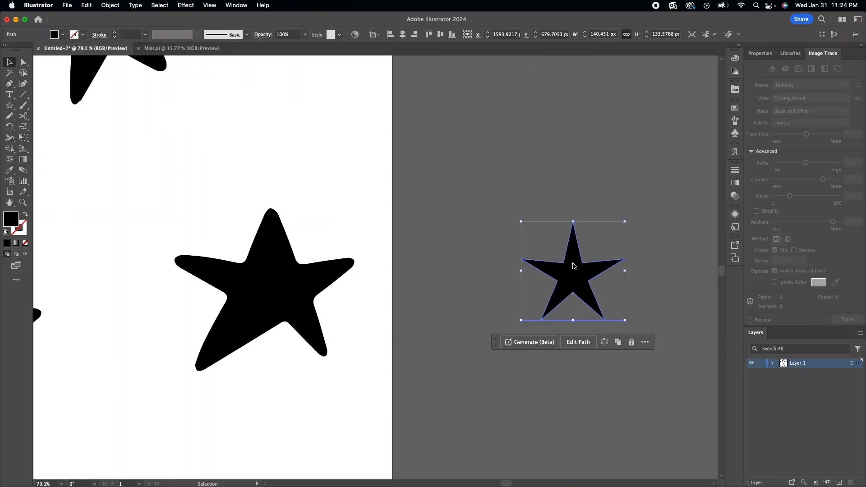
click(11, 135)
click(24, 137)
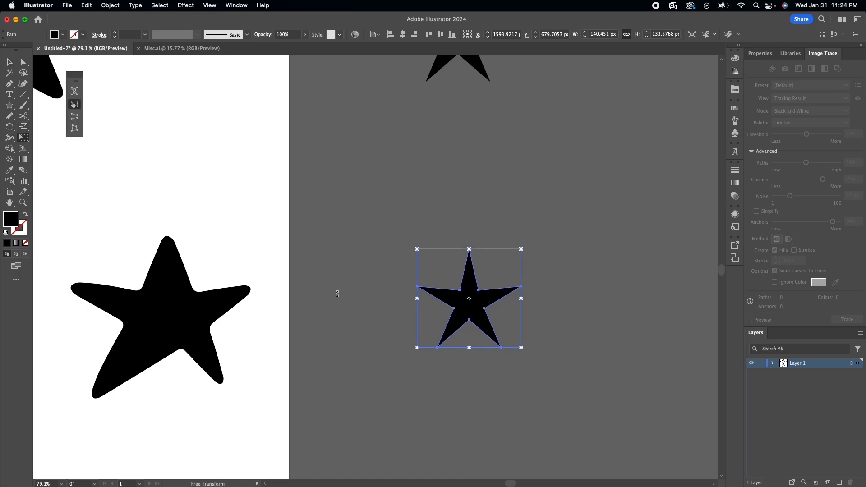
drag(418, 349, 379, 375)
key(super+z)
drag(418, 348, 320, 468)
Step: Finish the distortion, zoom back out and copy the spiked star
key(v)
key(super+minus)
key(super+minus)
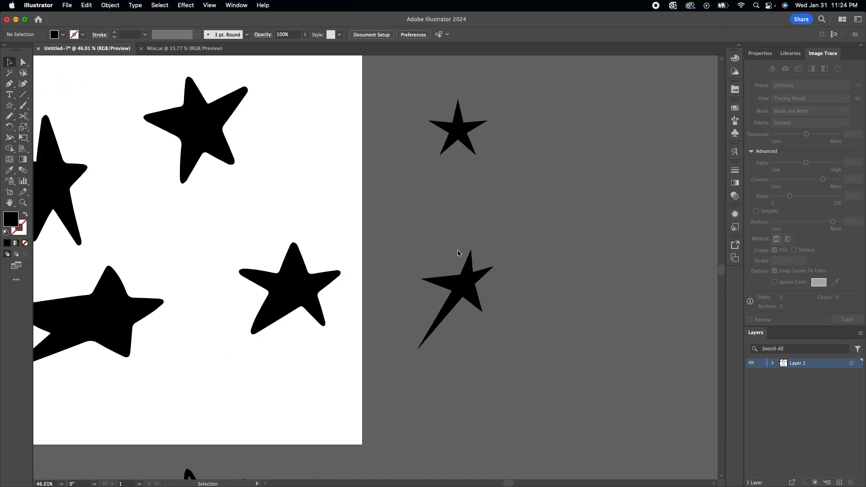
Step: Paste the spiked star into Photoshop as a Smart Object, give it the red outline effects and shrink it
click(485, 466)
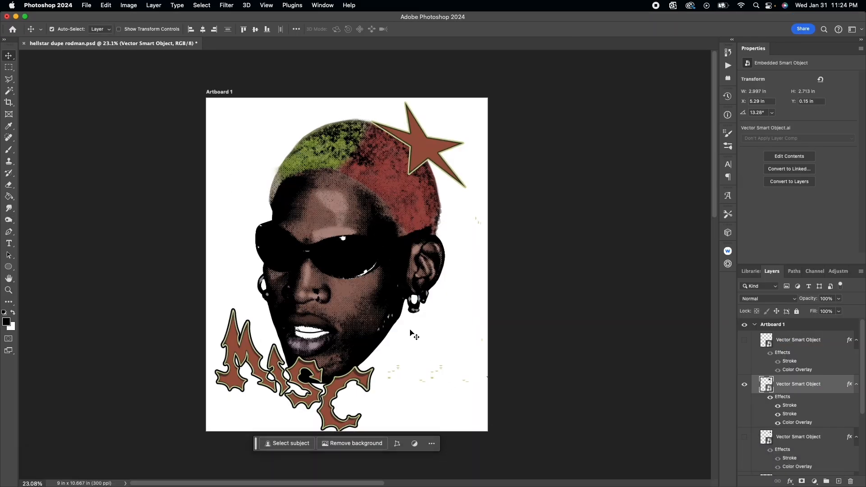
key(super+v)
key(Return)
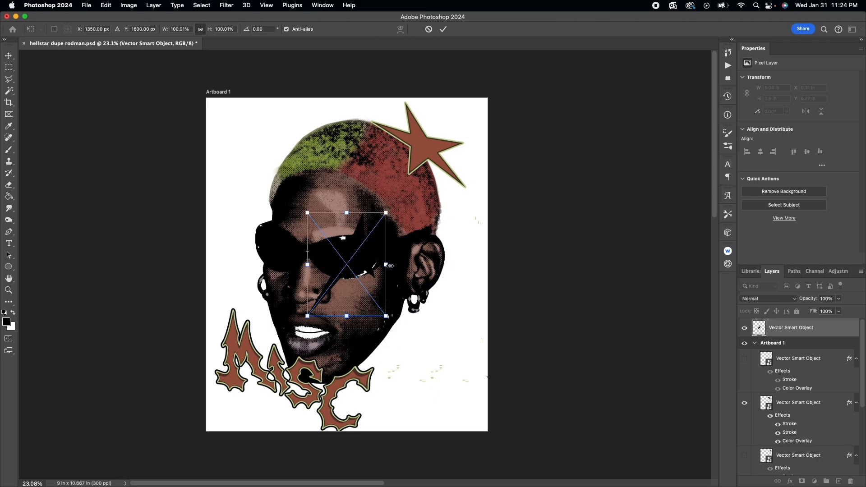
key(Return)
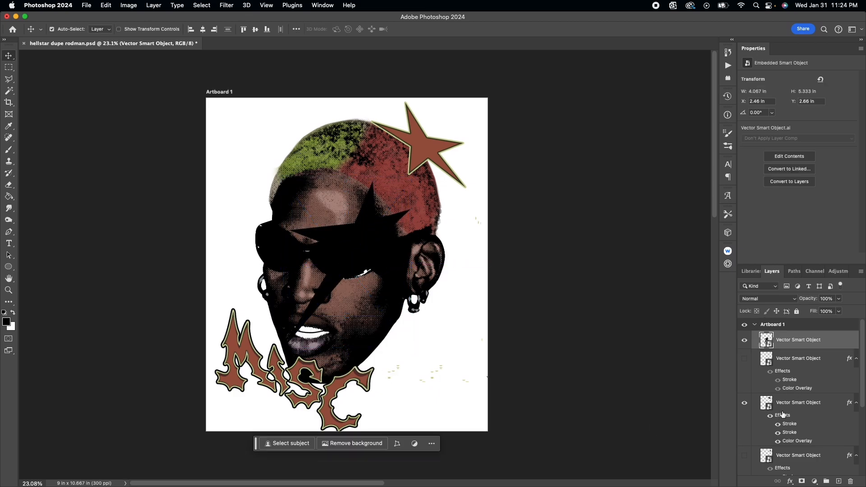
drag(782, 415, 798, 339)
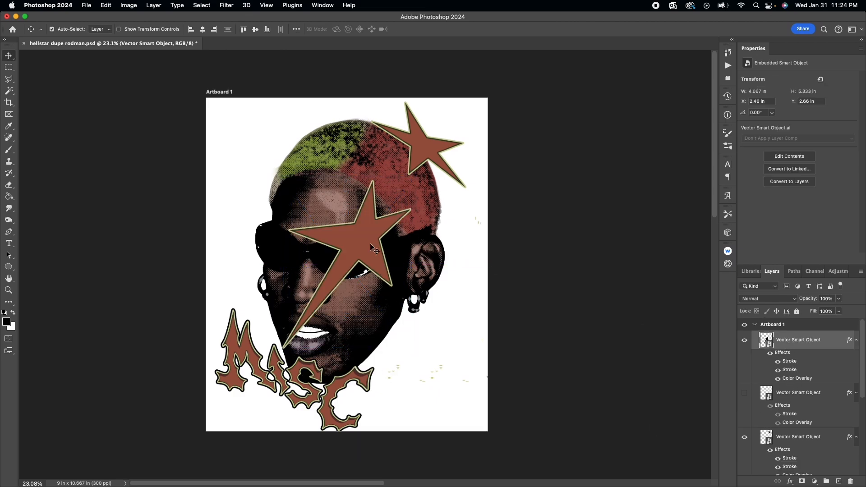
mouse_move(366, 247)
mouse_down()
mouse_move(333, 254)
mouse_move(315, 296)
mouse_up()
key(super+t)
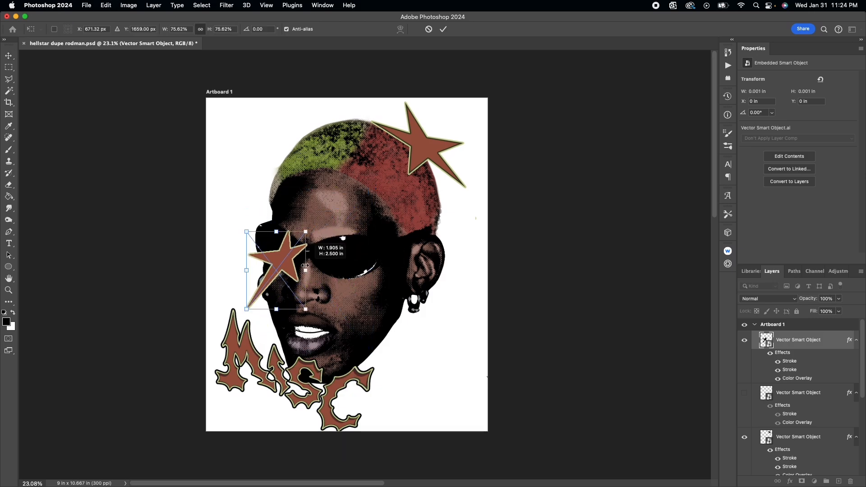
key(Return)
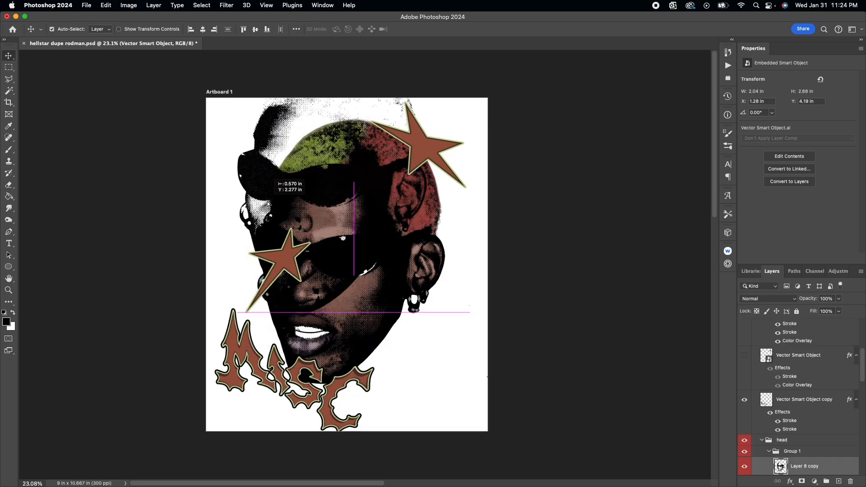
Step: Undo an accidental head move, collapse the head group and place the star beside the C of MISC
drag(307, 223, 339, 259)
key(super+z)
click(760, 441)
click(796, 440)
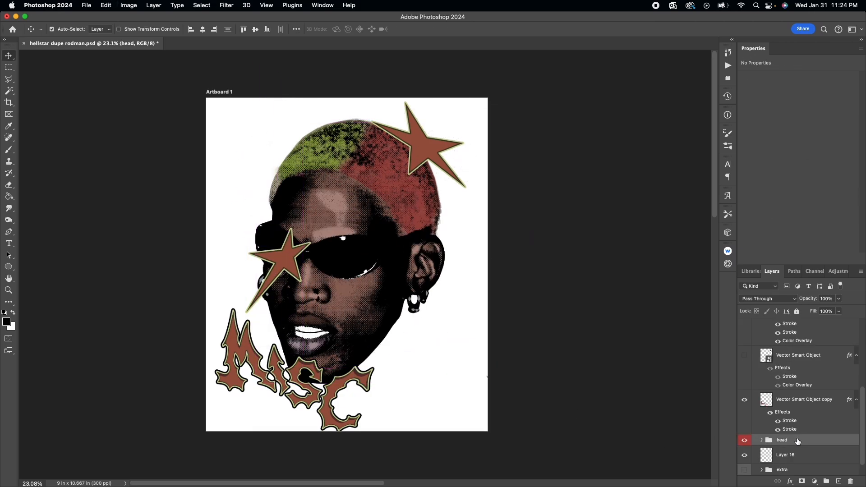
mouse_move(273, 223)
mouse_down()
mouse_move(259, 193)
mouse_move(404, 361)
mouse_up()
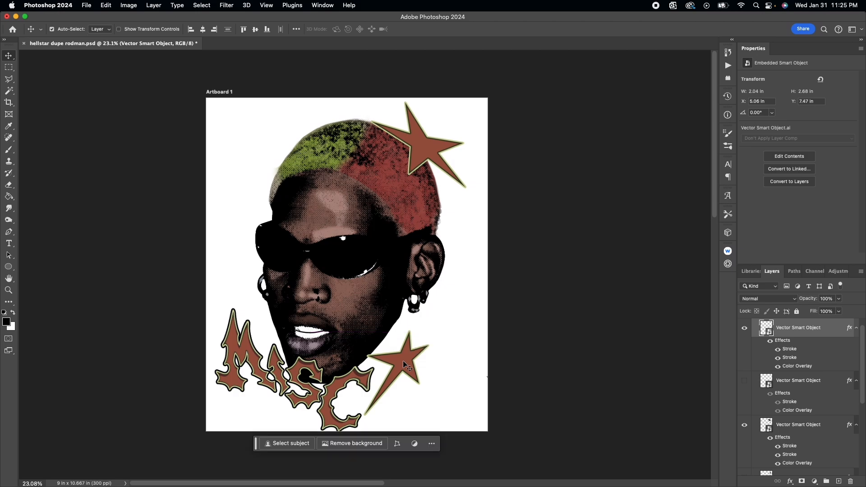
Step: Paste a second spiked star, copy the same outline effects onto it and place it at the head's upper left
key(super+v)
click(617, 192)
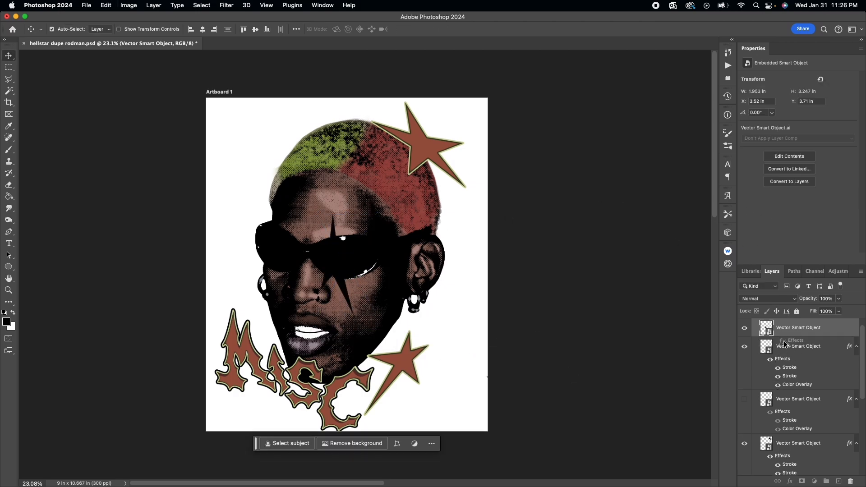
drag(779, 359, 791, 331)
drag(358, 253, 259, 165)
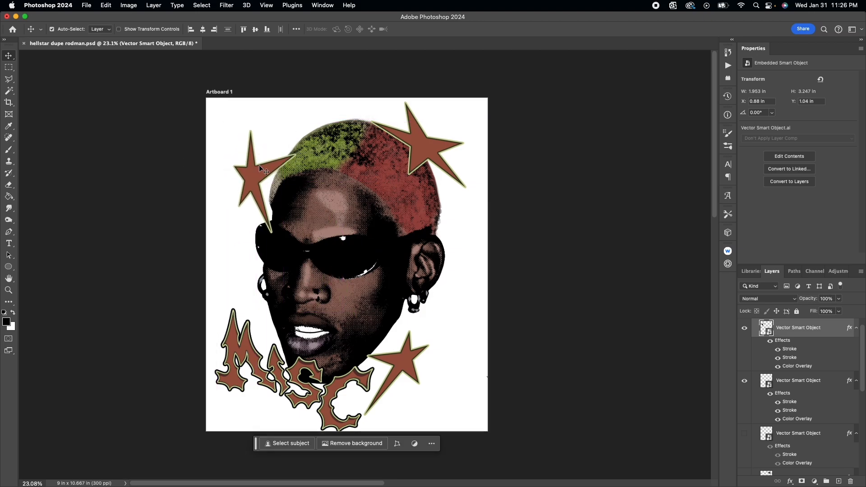
click(470, 349)
scroll(470, 348, down, 2)
scroll(470, 349, down, 1)
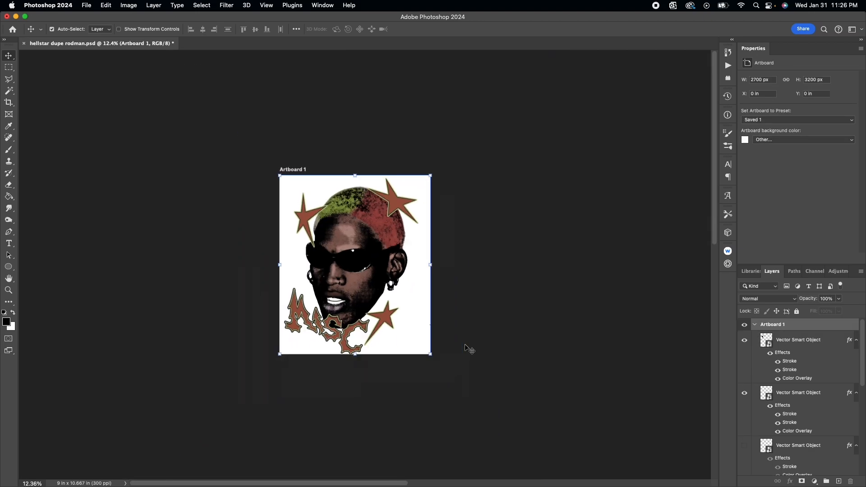
scroll(469, 349, up, 4)
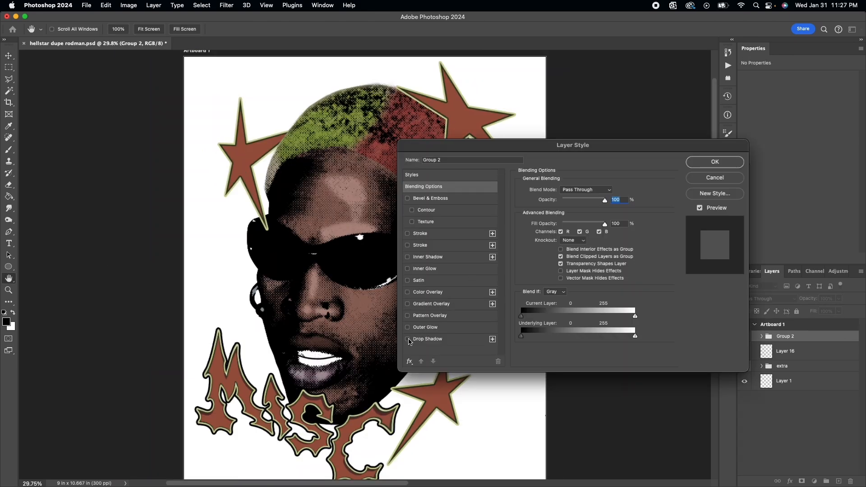
Step: Enable a Drop Shadow on Group 2 with reduced offset, spread 26, size 131 and noise 13
click(408, 339)
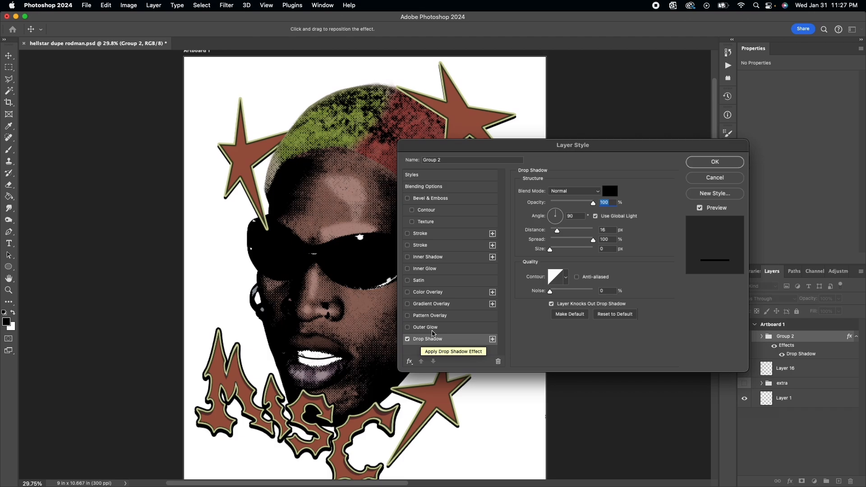
mouse_move(557, 231)
mouse_down()
mouse_move(549, 231)
mouse_move(570, 251)
mouse_move(549, 240)
mouse_move(575, 250)
mouse_up()
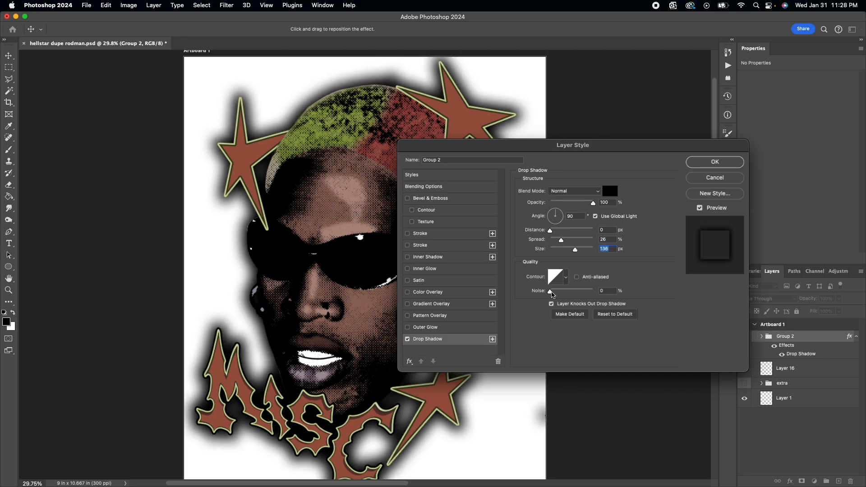
mouse_move(550, 291)
mouse_down()
mouse_move(593, 292)
mouse_move(554, 291)
mouse_up()
drag(574, 250, 573, 249)
Step: Set the shadow colour to blue #6374a5 and apply the glow to the group
click(610, 190)
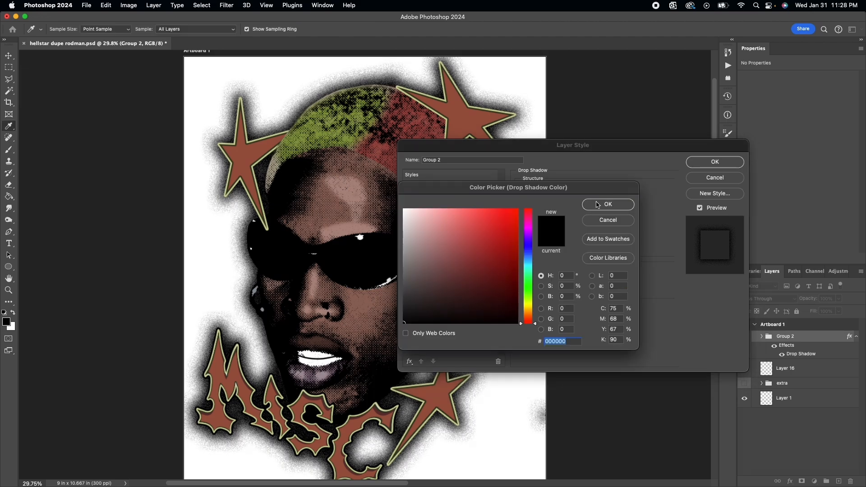
click(456, 268)
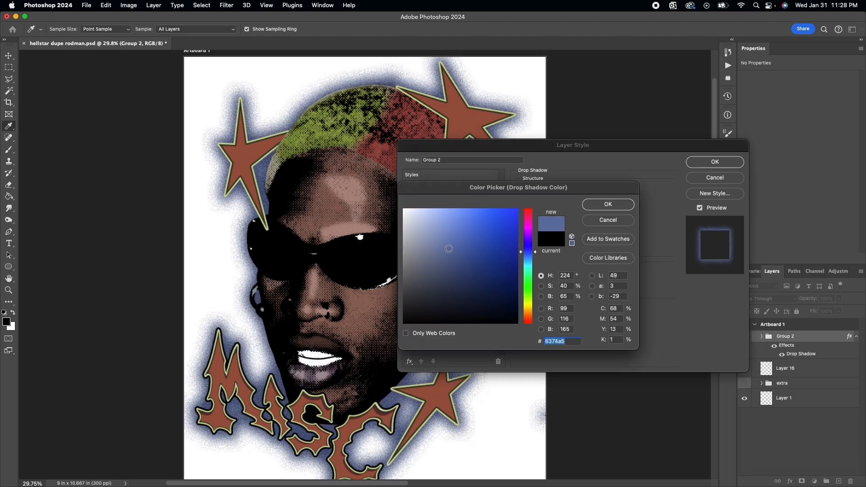
drag(456, 268, 449, 255)
click(608, 204)
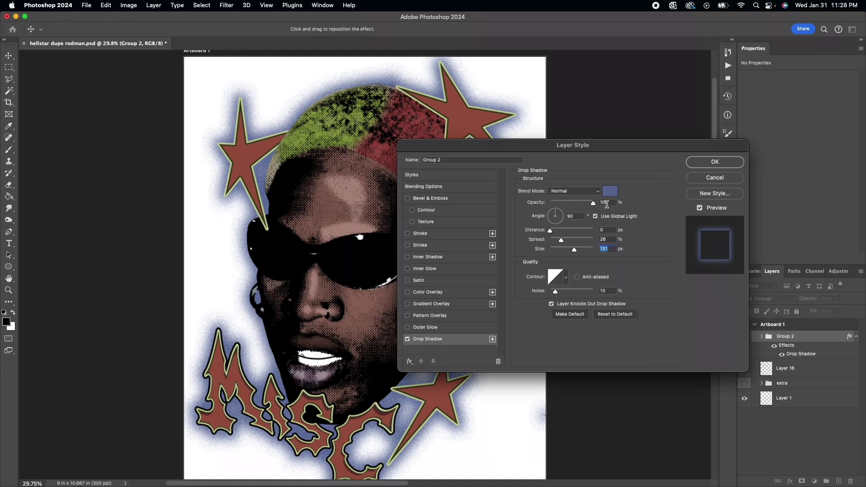
click(714, 162)
scroll(420, 203, up, 5)
scroll(420, 203, down, 2)
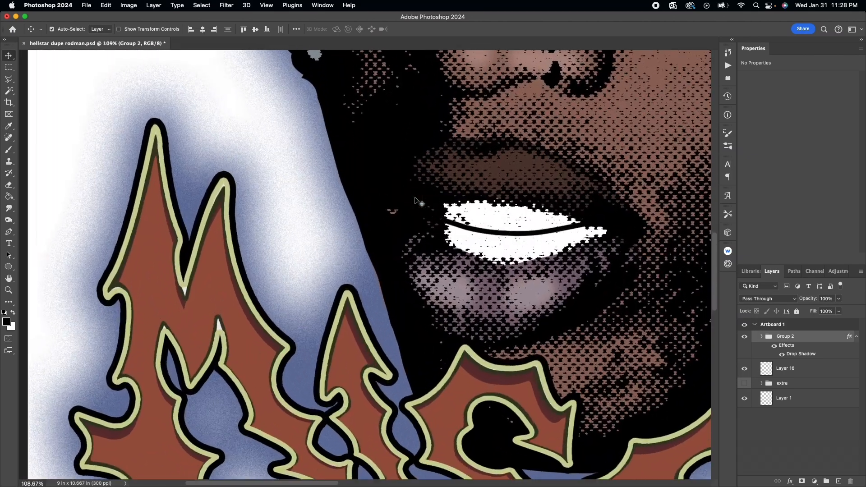
scroll(419, 203, down, 5)
scroll(419, 202, up, 1)
scroll(420, 203, down, 2)
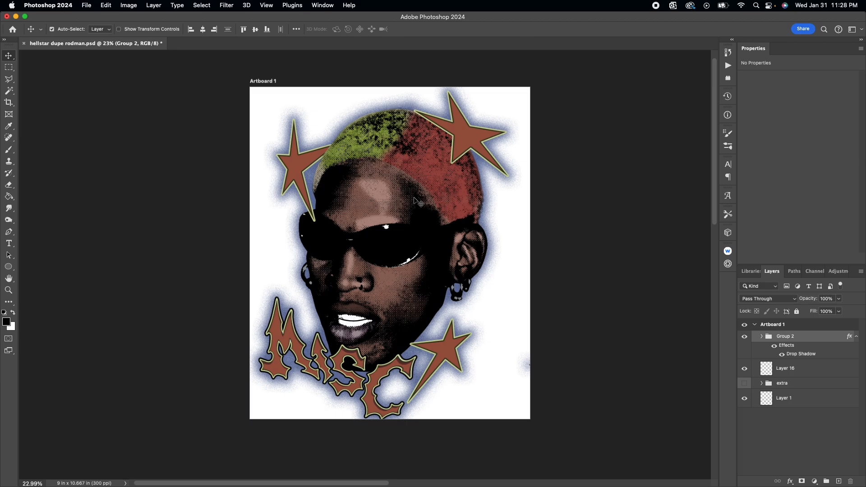
scroll(413, 197, down, 1)
scroll(413, 197, up, 5)
scroll(413, 197, down, 3)
click(438, 353)
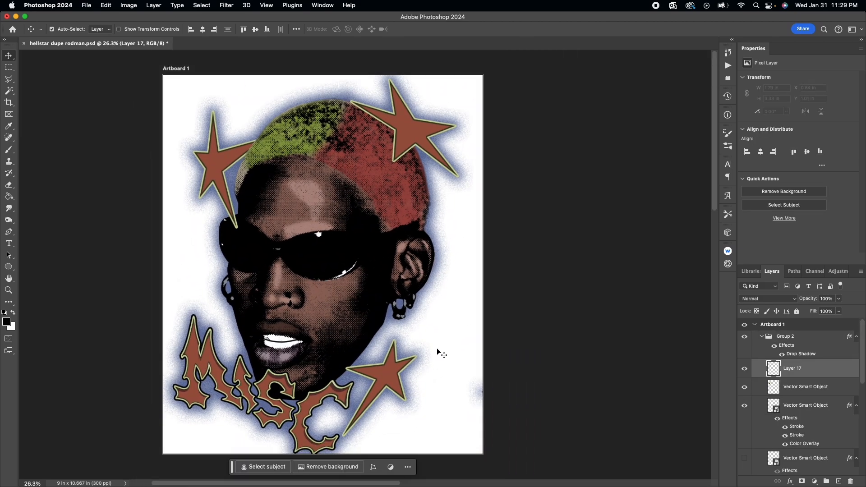